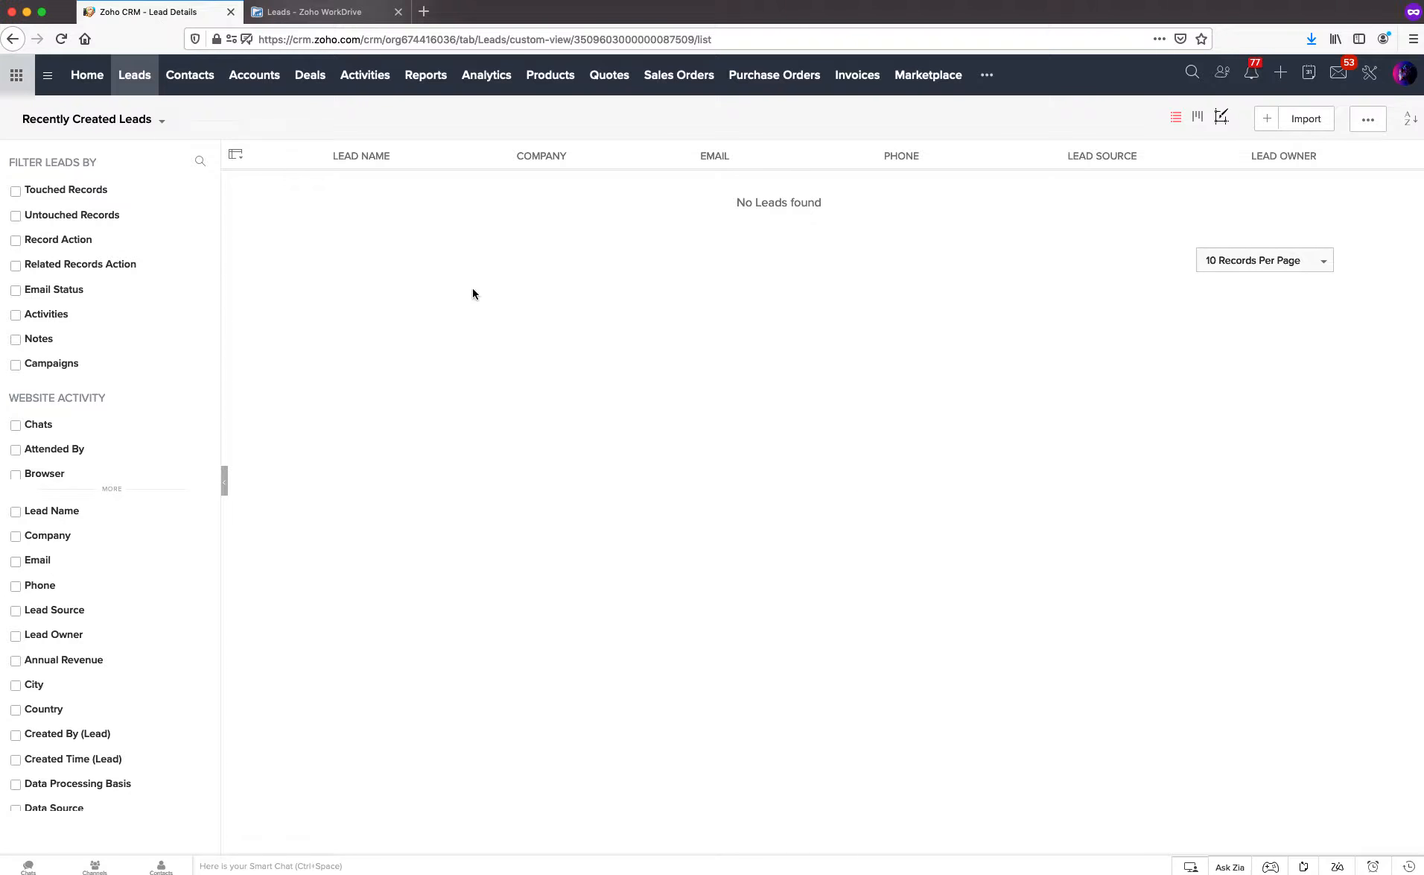
Create and save a new lead with company Video, last name Lastname and lead status Attempted to Contact.
{"action": "left_click", "coordinate": [1283, 75]}
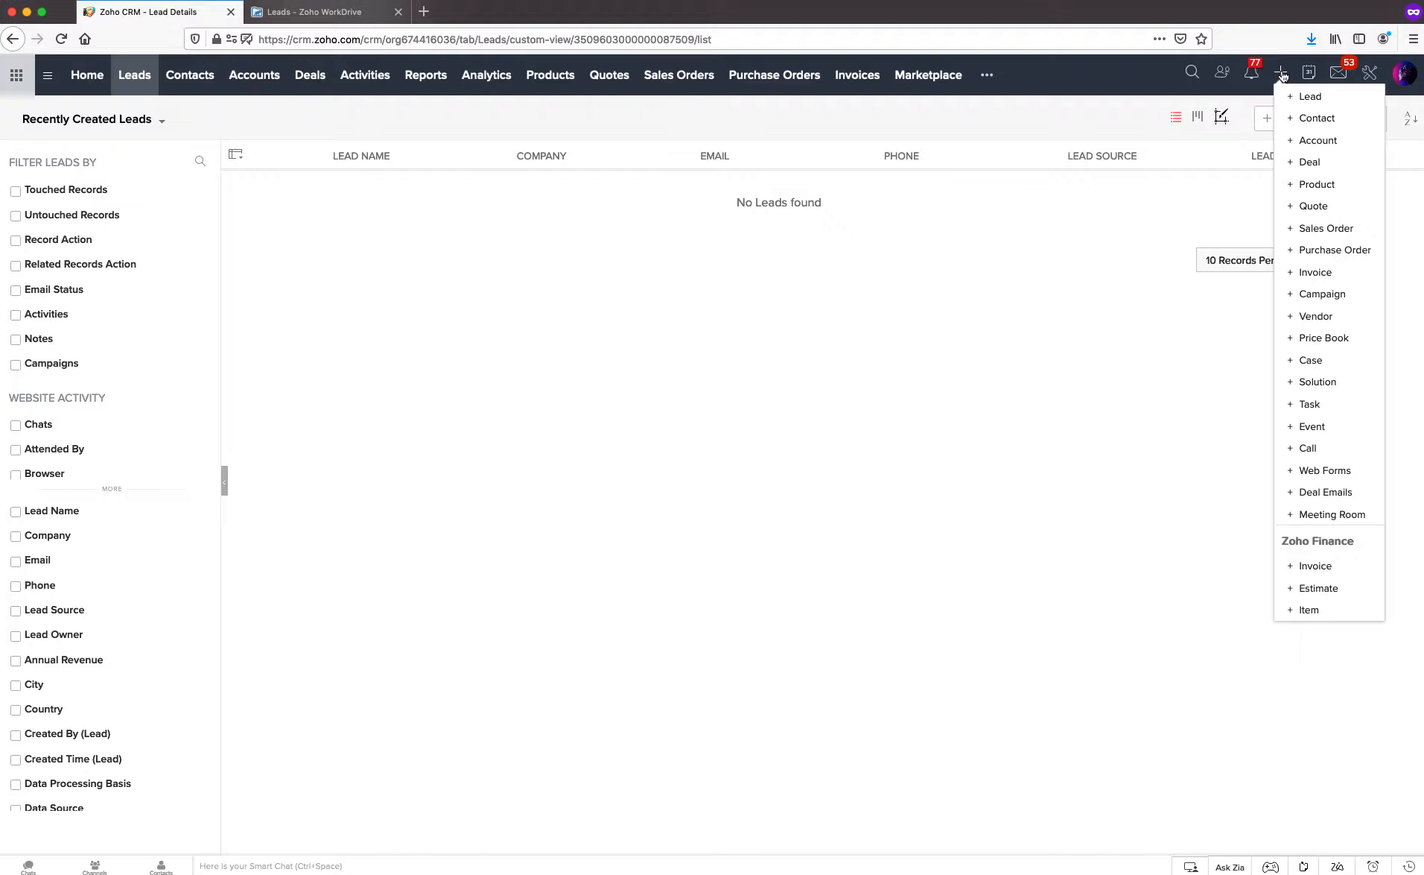
{"action": "left_click", "coordinate": [1309, 98]}
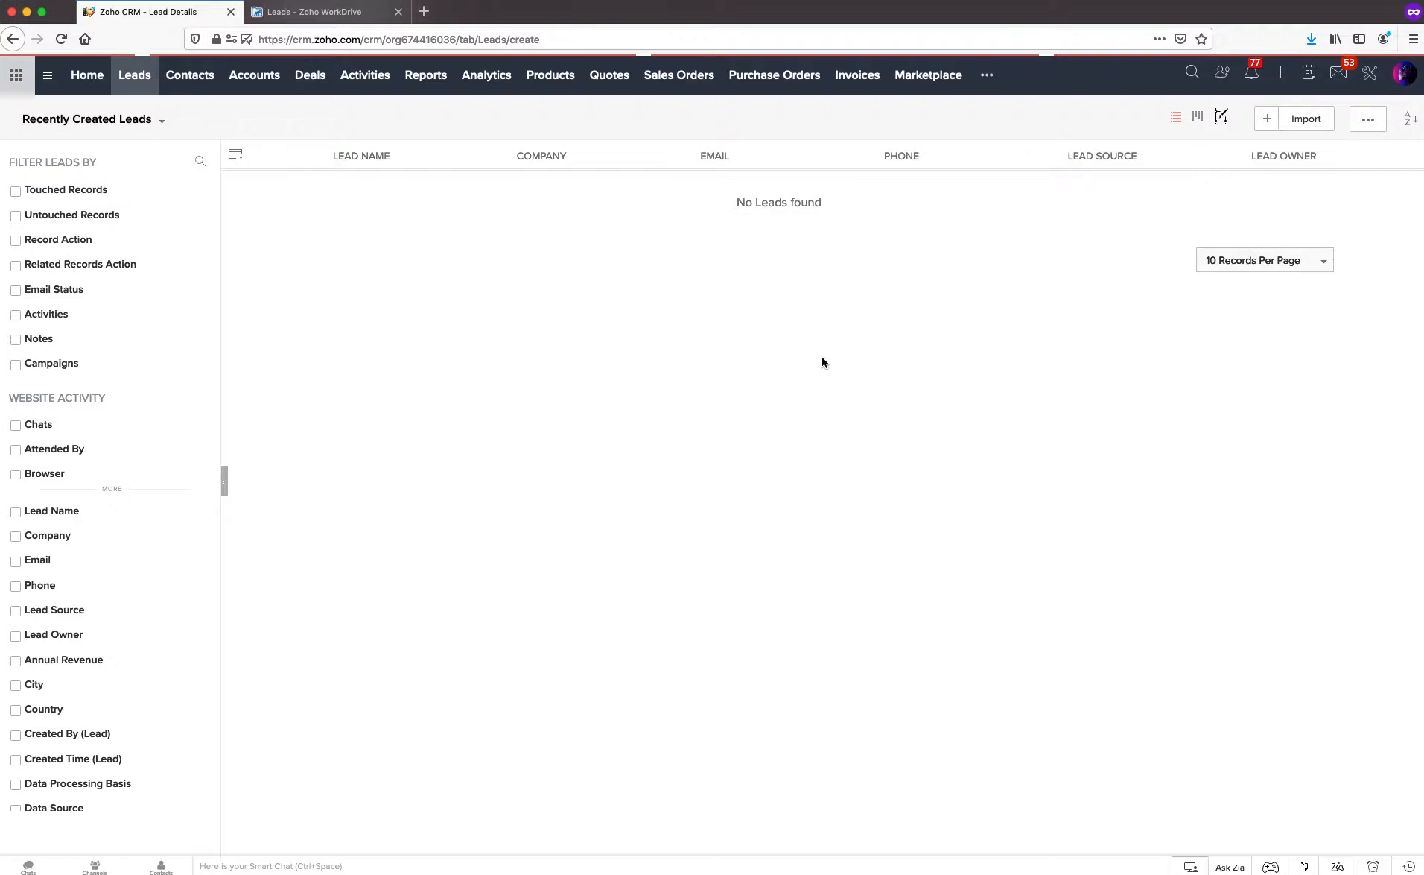
{"action": "left_click", "coordinate": [744, 230]}
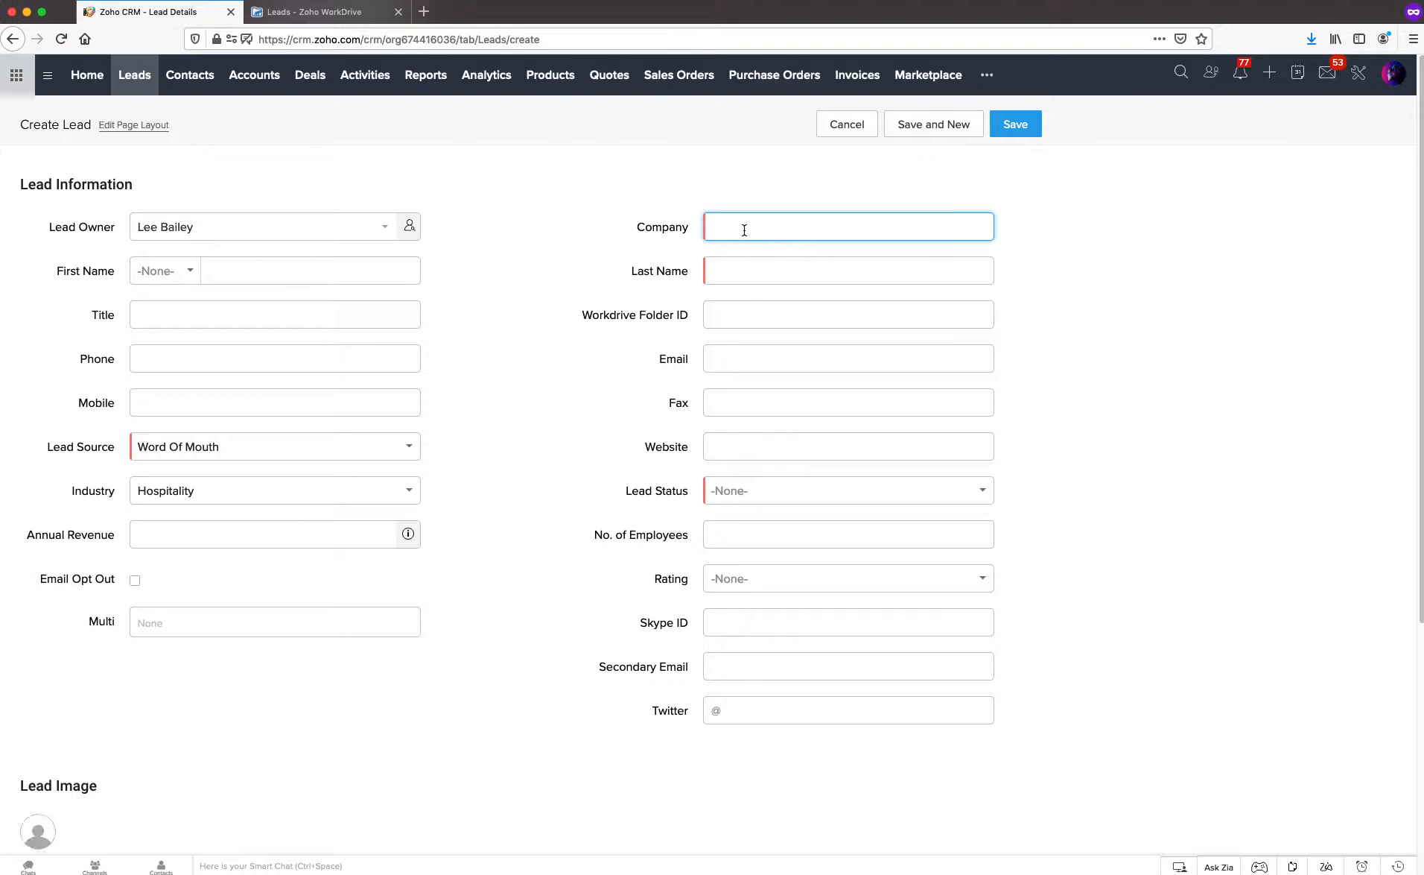
{"action": "key", "text": "Tab"}
{"action": "key", "text": "Tab"}
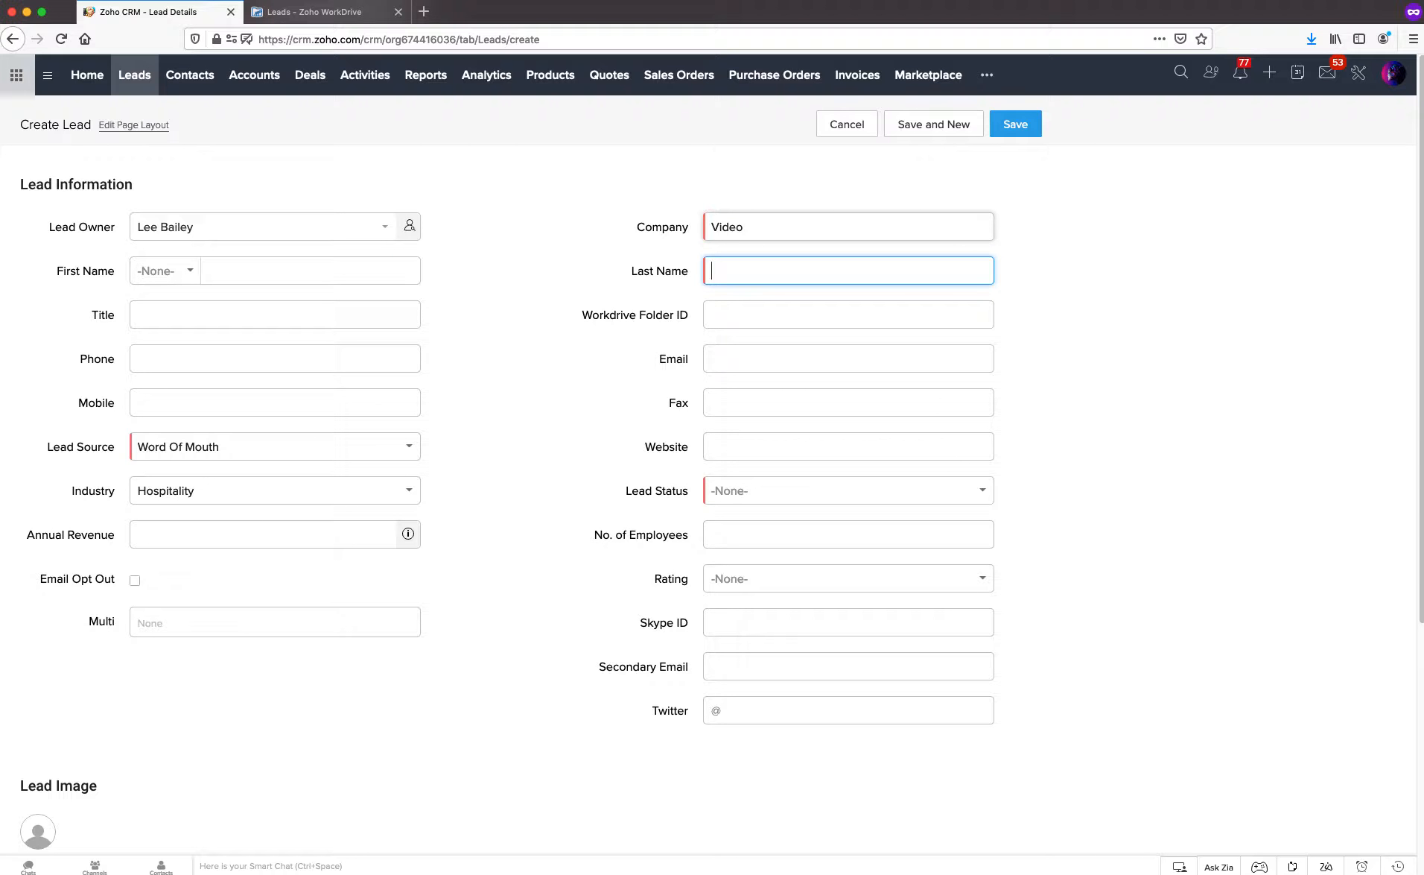
{"action": "type", "text": "Lastname"}
{"action": "left_click", "coordinate": [754, 493]}
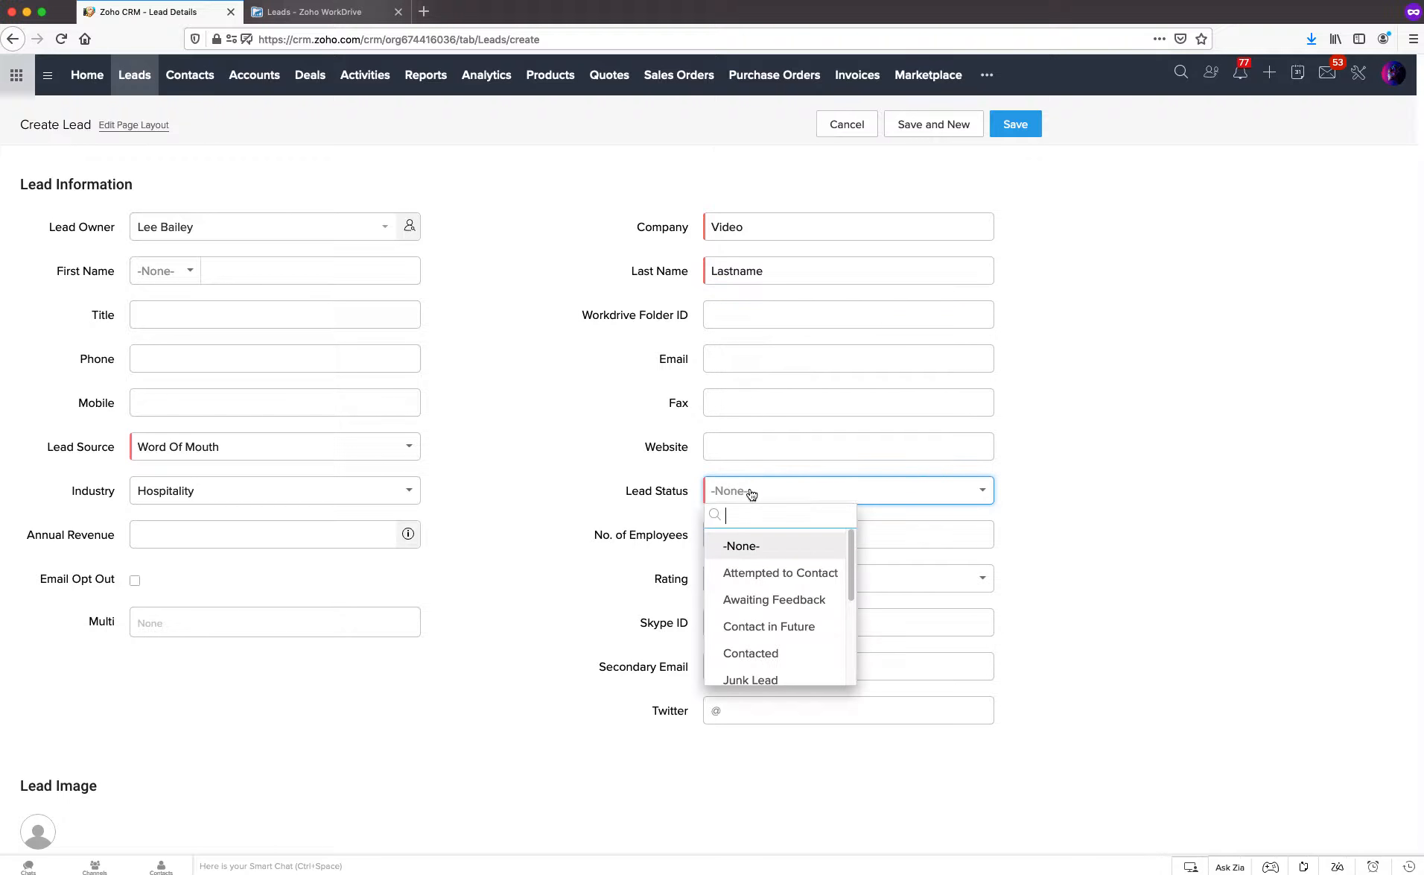
{"action": "left_click", "coordinate": [756, 567]}
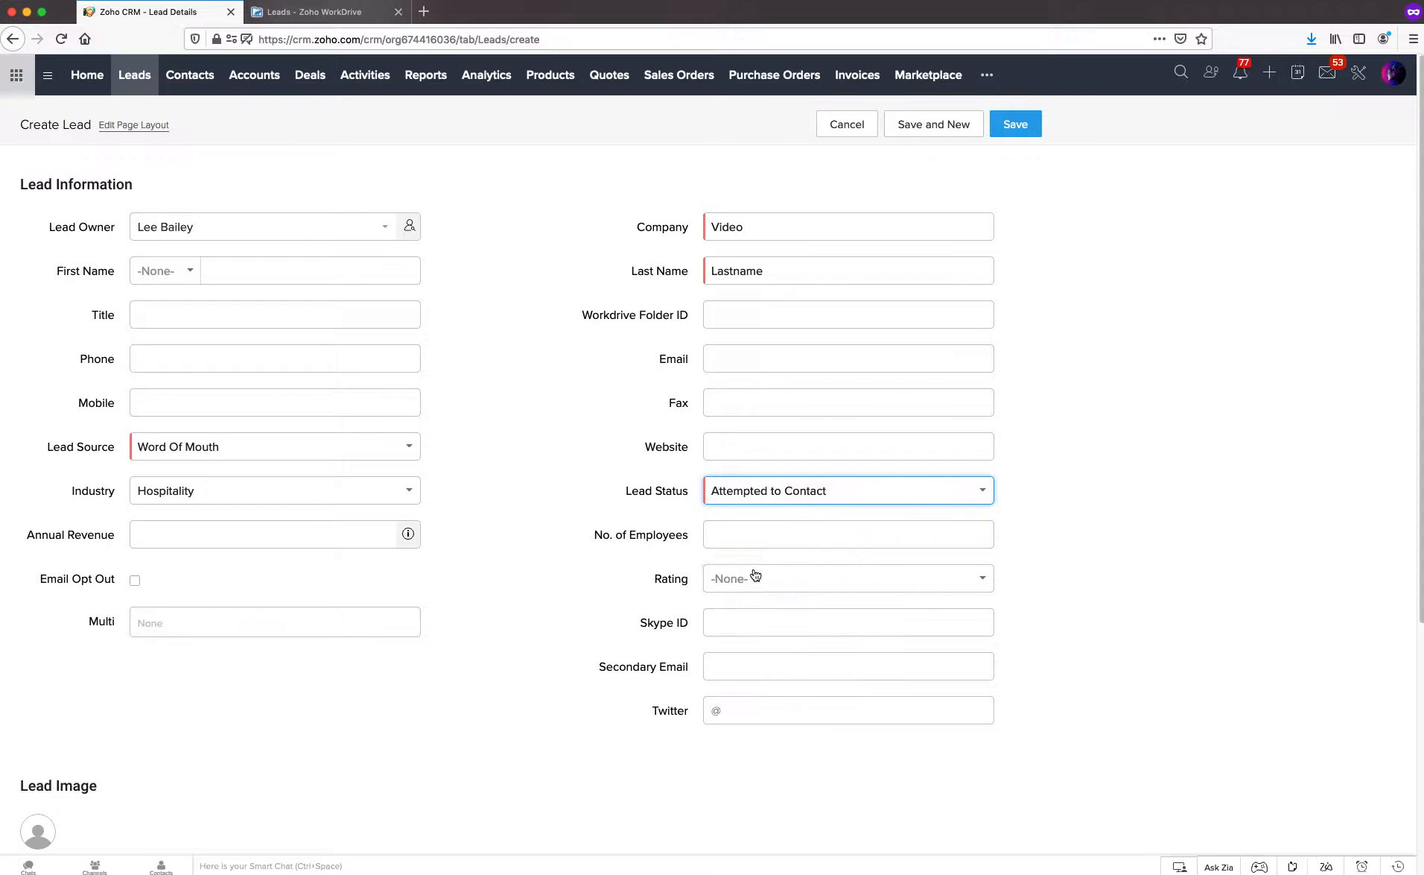
{"action": "left_click", "coordinate": [1015, 128]}
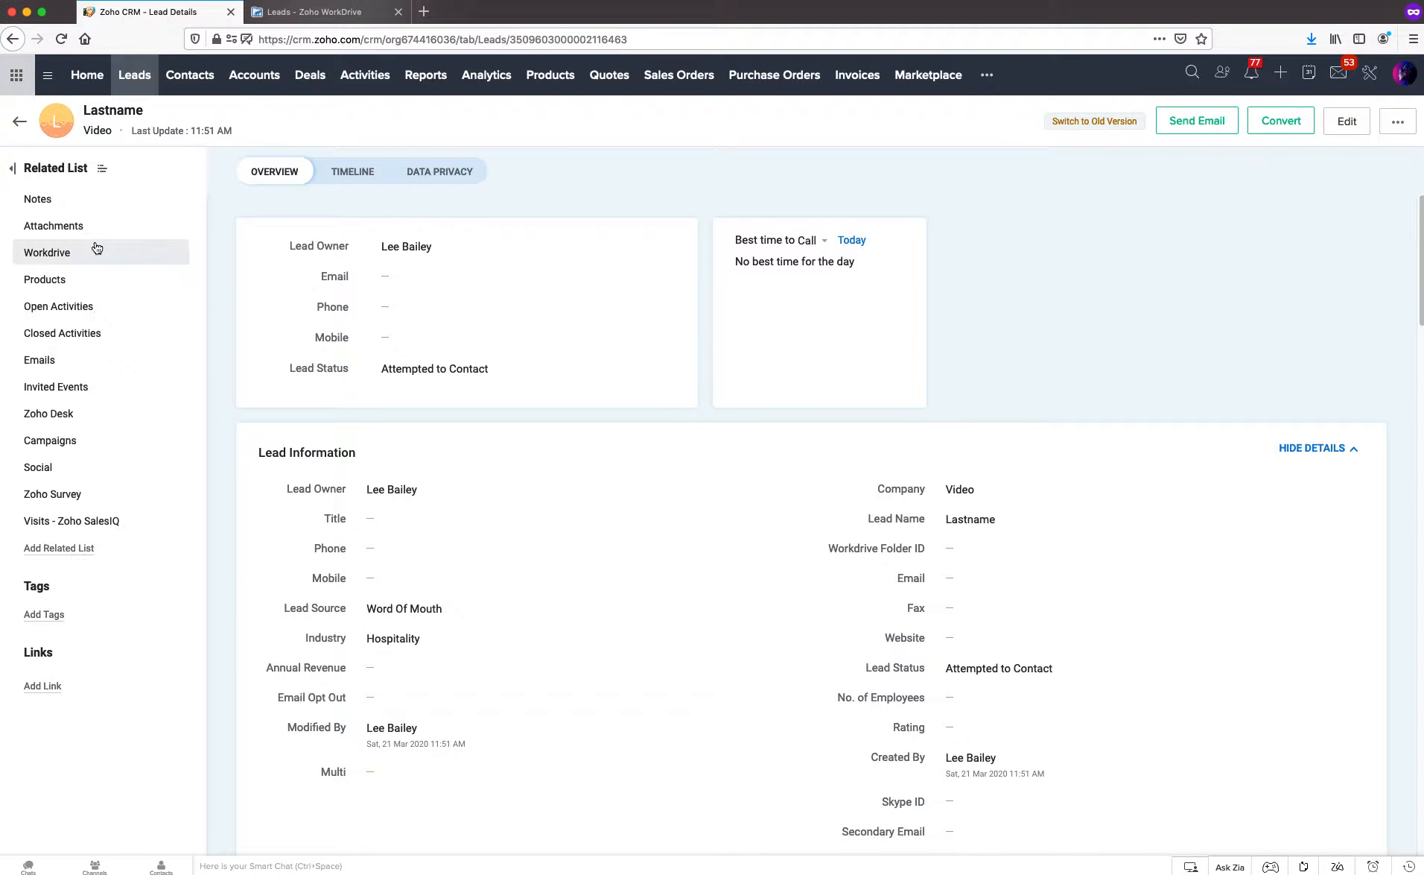
Show the lead's Workdrive section, and open the lead's matching folder under CRM > Leads in Zoho WorkDrive.
{"action": "left_click", "coordinate": [47, 254]}
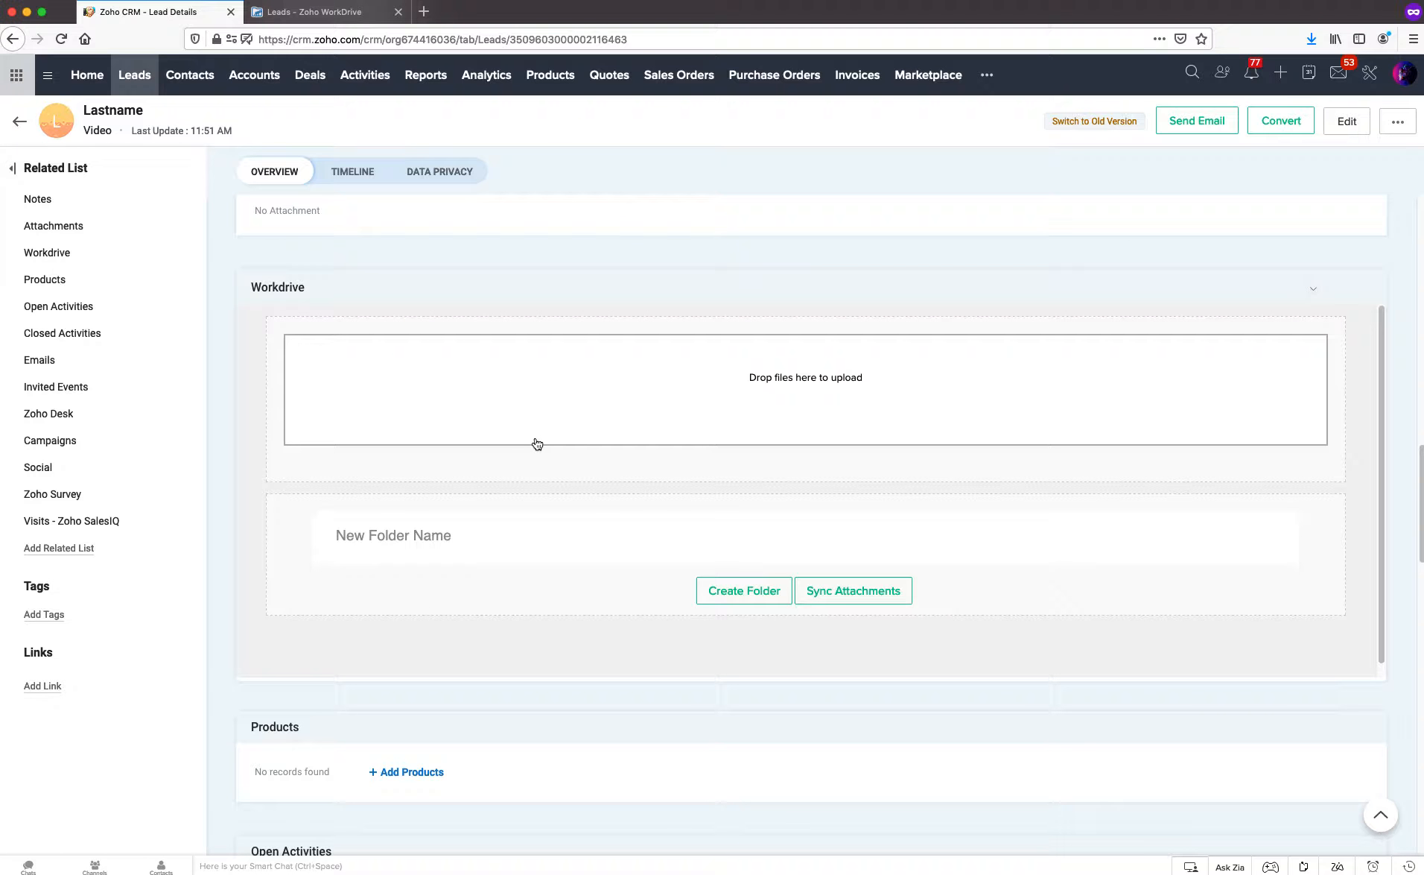
{"action": "left_click", "coordinate": [313, 16]}
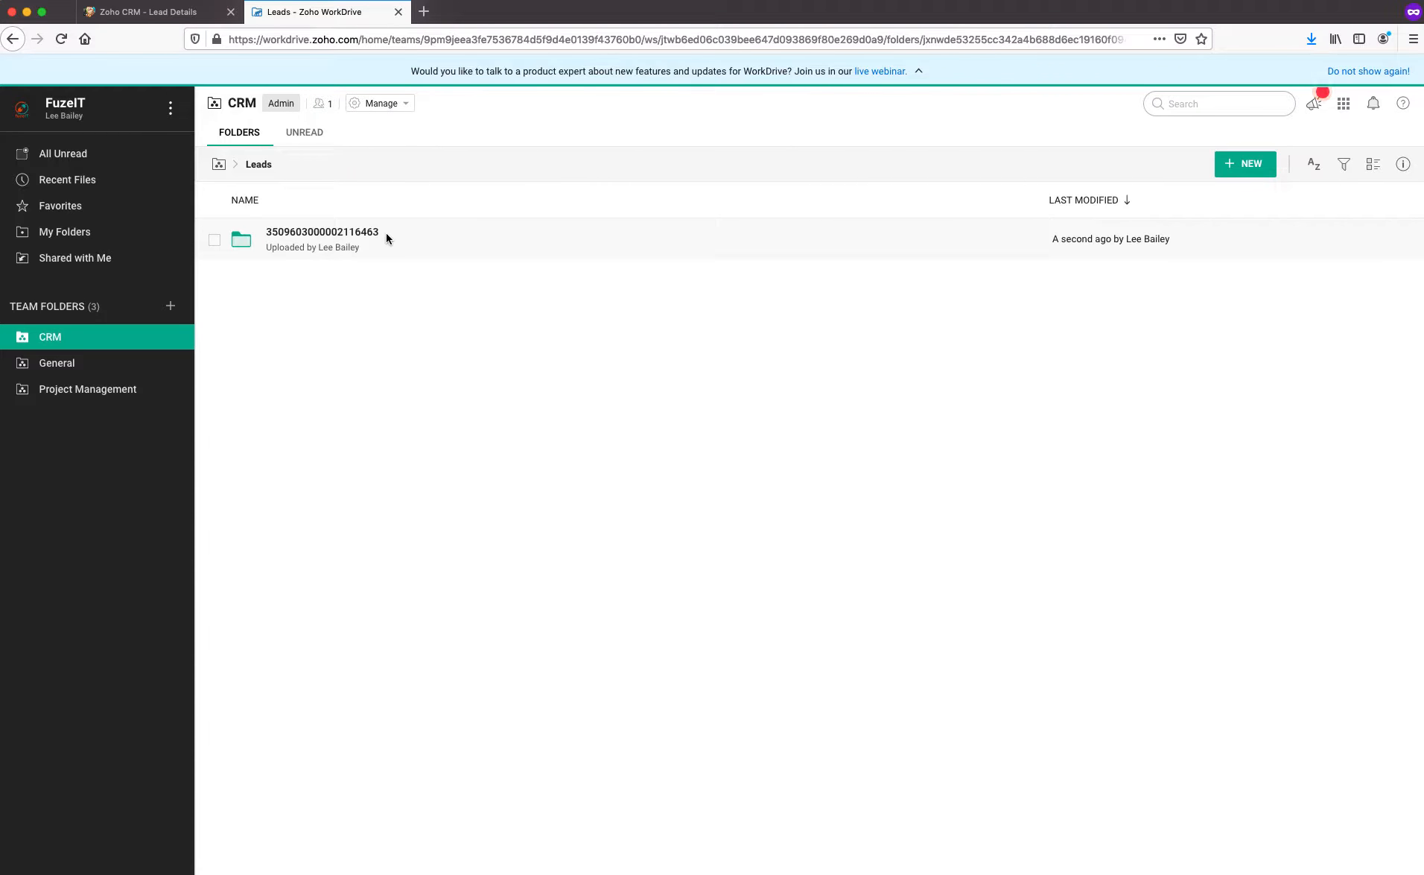
{"action": "left_click", "coordinate": [313, 232]}
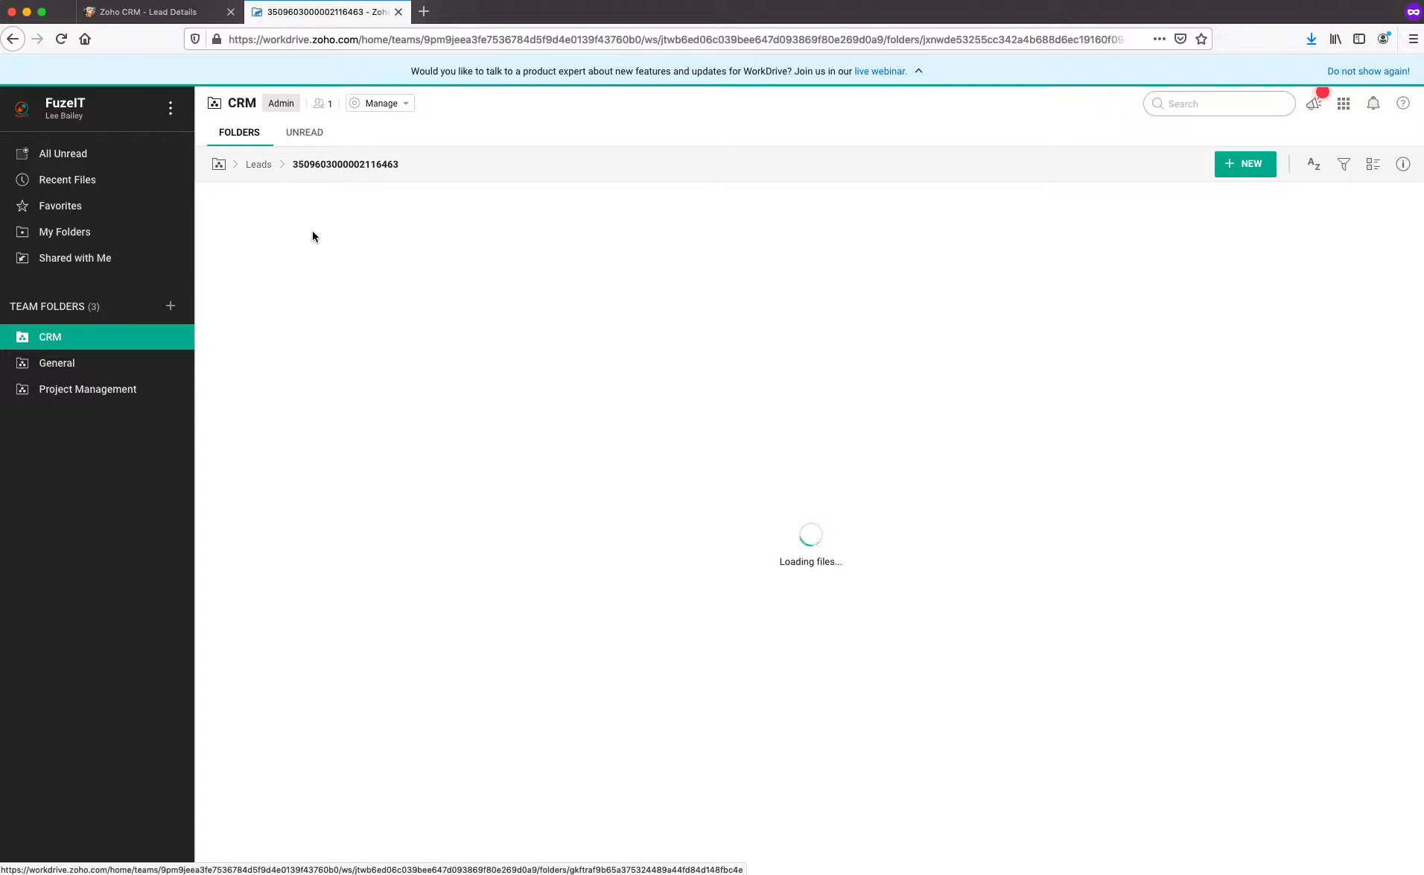
Back in Zoho CRM, attach the Desktop screenshots ending in 16.54.10.png and 00.03.16.png from Finder to the lead's Workdrive section.
{"action": "left_click", "coordinate": [142, 12]}
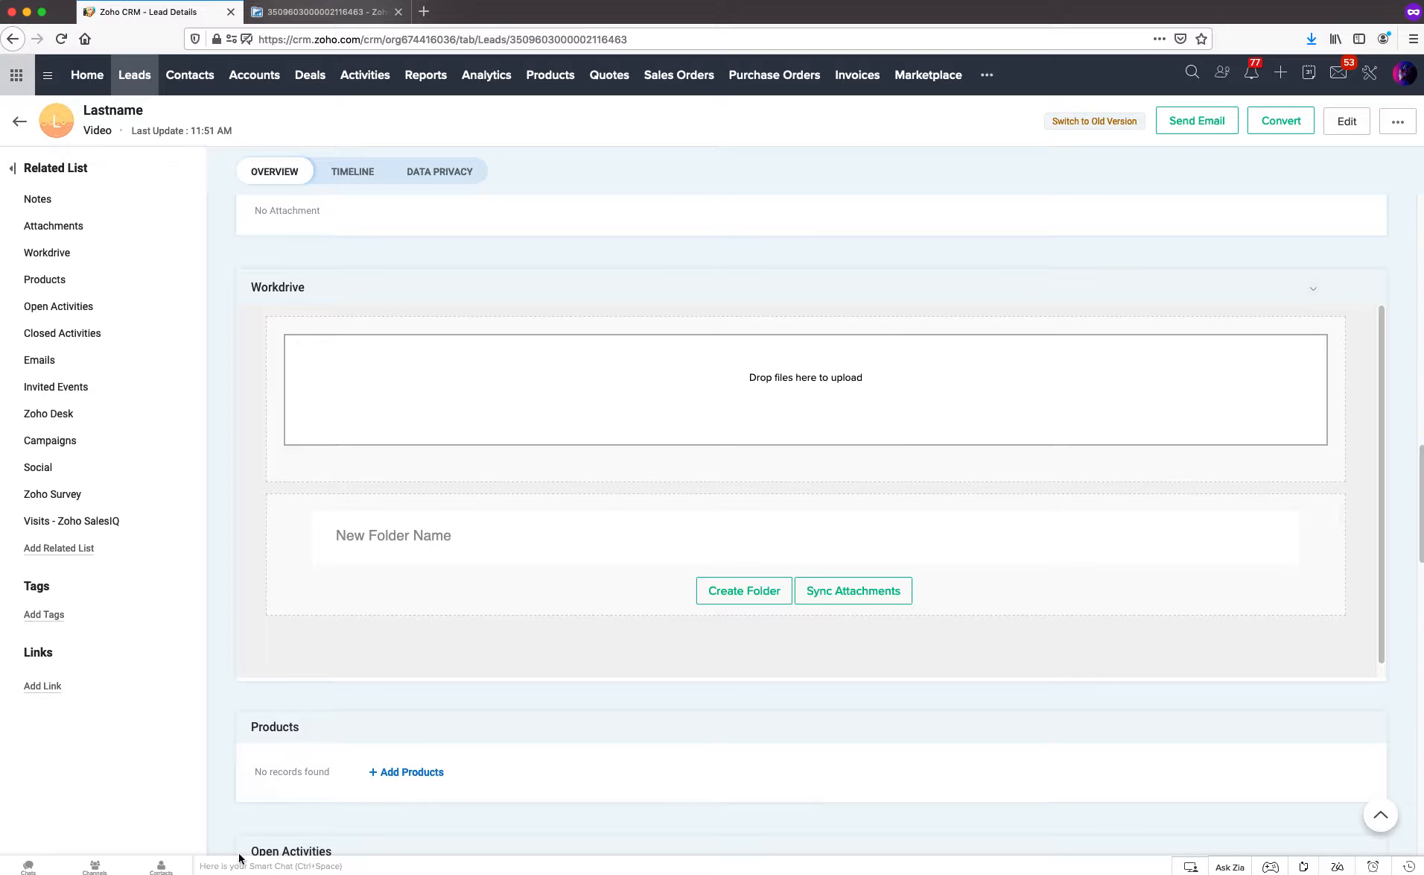
{"action": "mouse_move", "coordinate": [240, 873]}
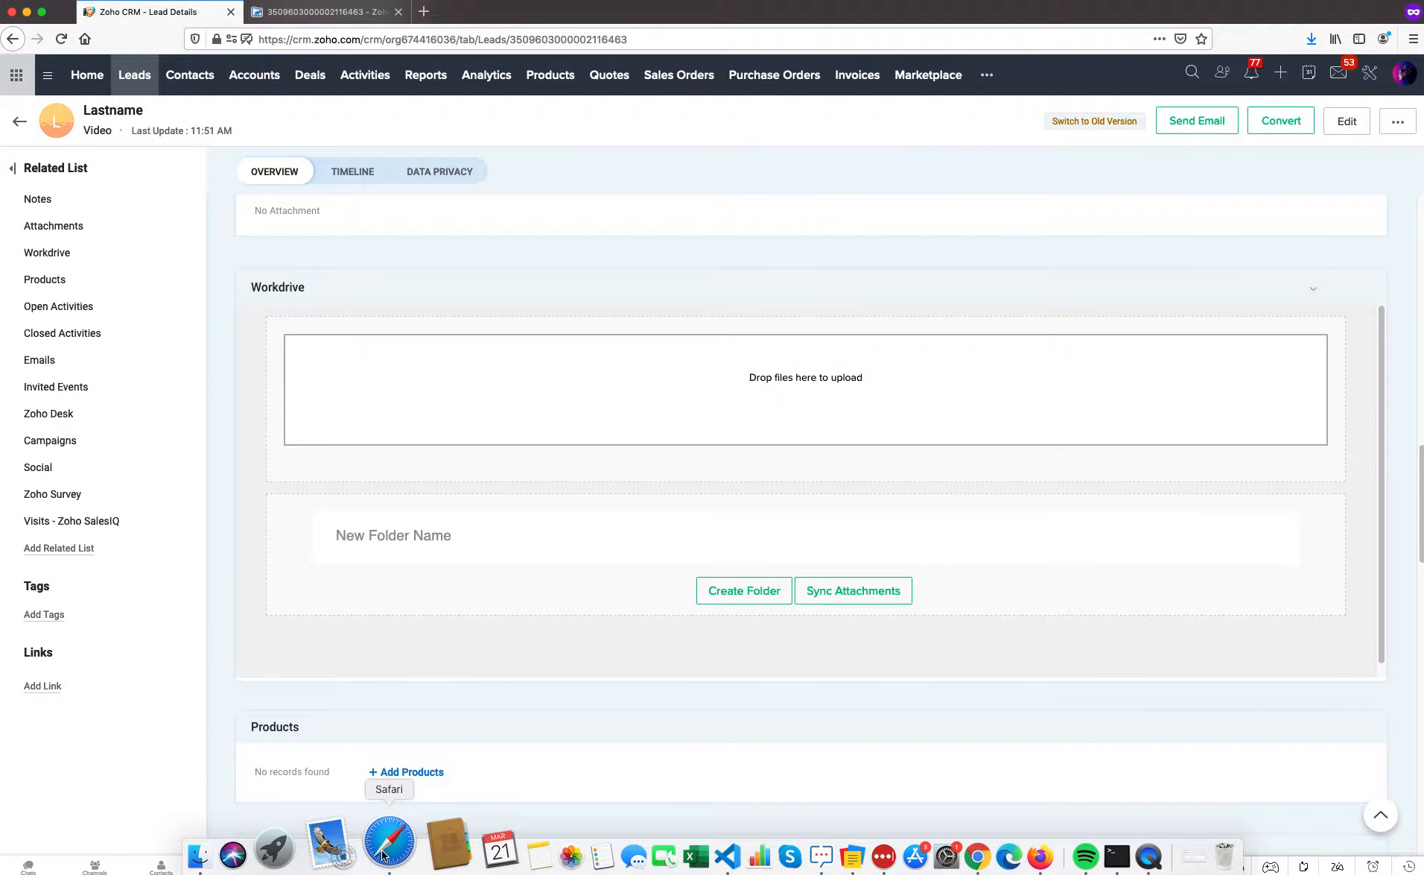
{"action": "left_click", "coordinate": [257, 861]}
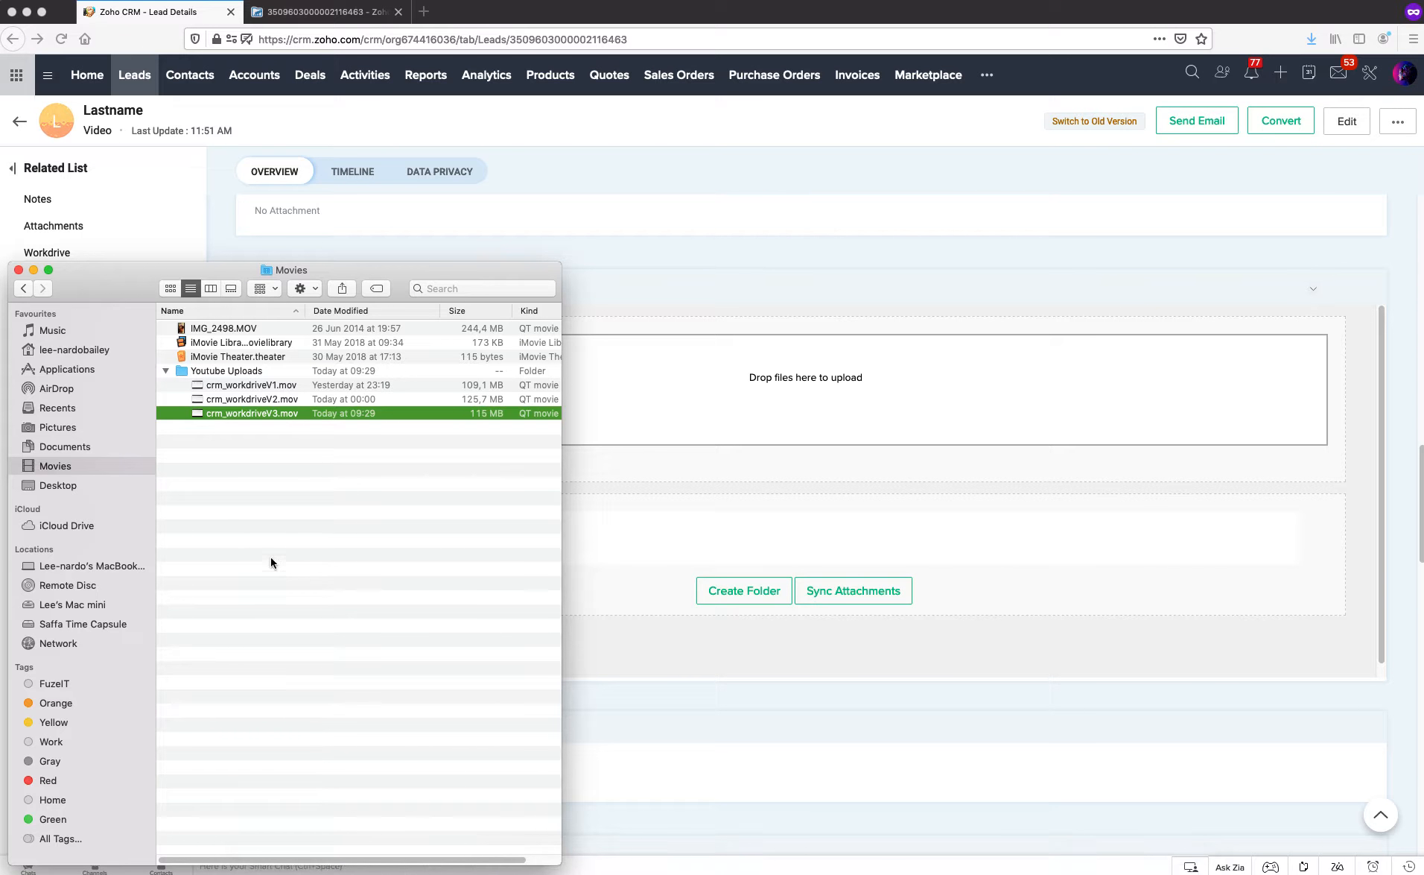
{"action": "left_click", "coordinate": [60, 485]}
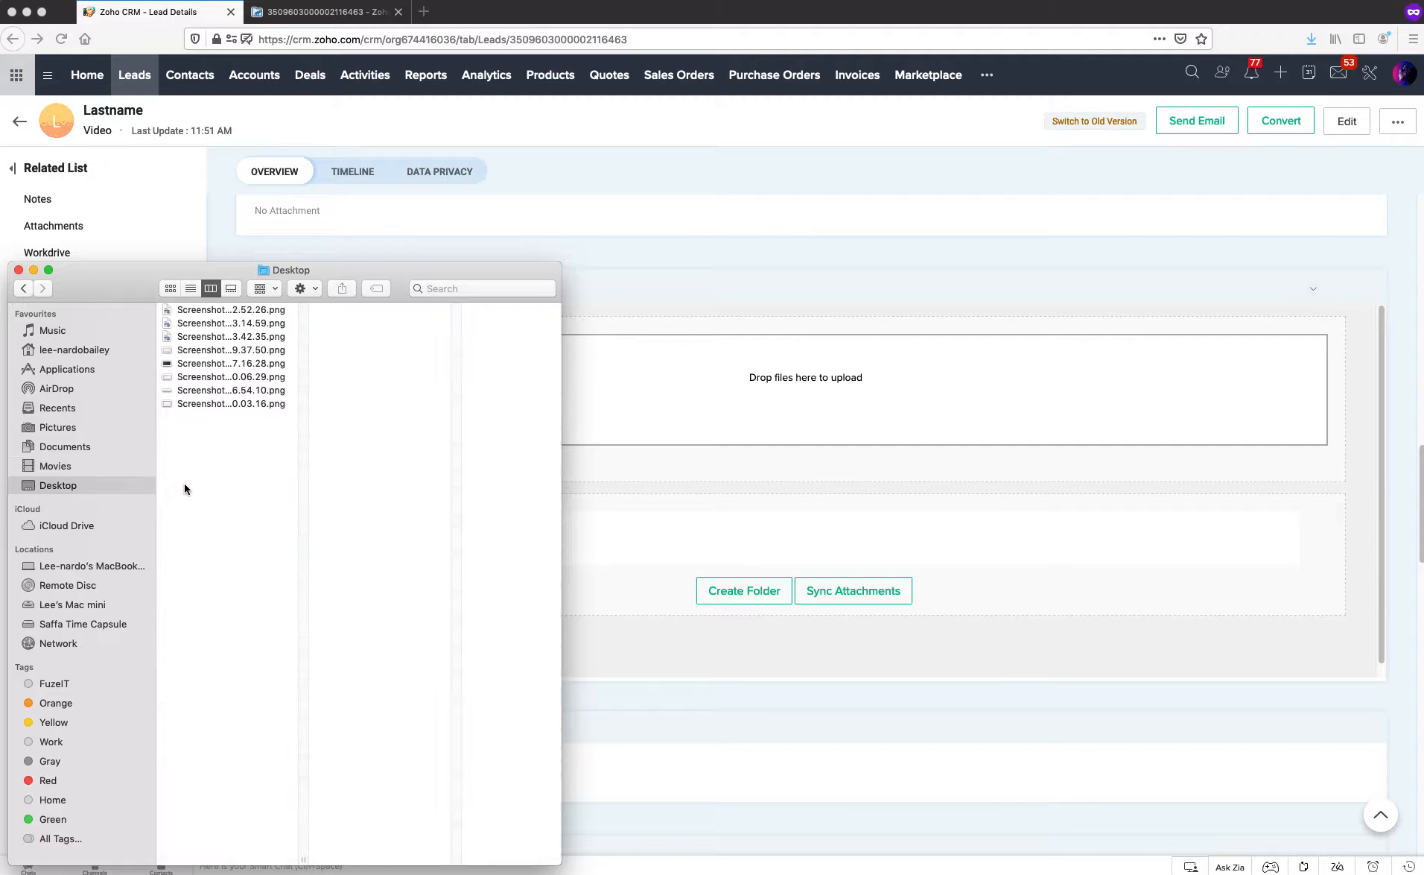
{"action": "left_click", "coordinate": [220, 389]}
{"action": "left_click", "coordinate": [221, 403], "text": "shift"}
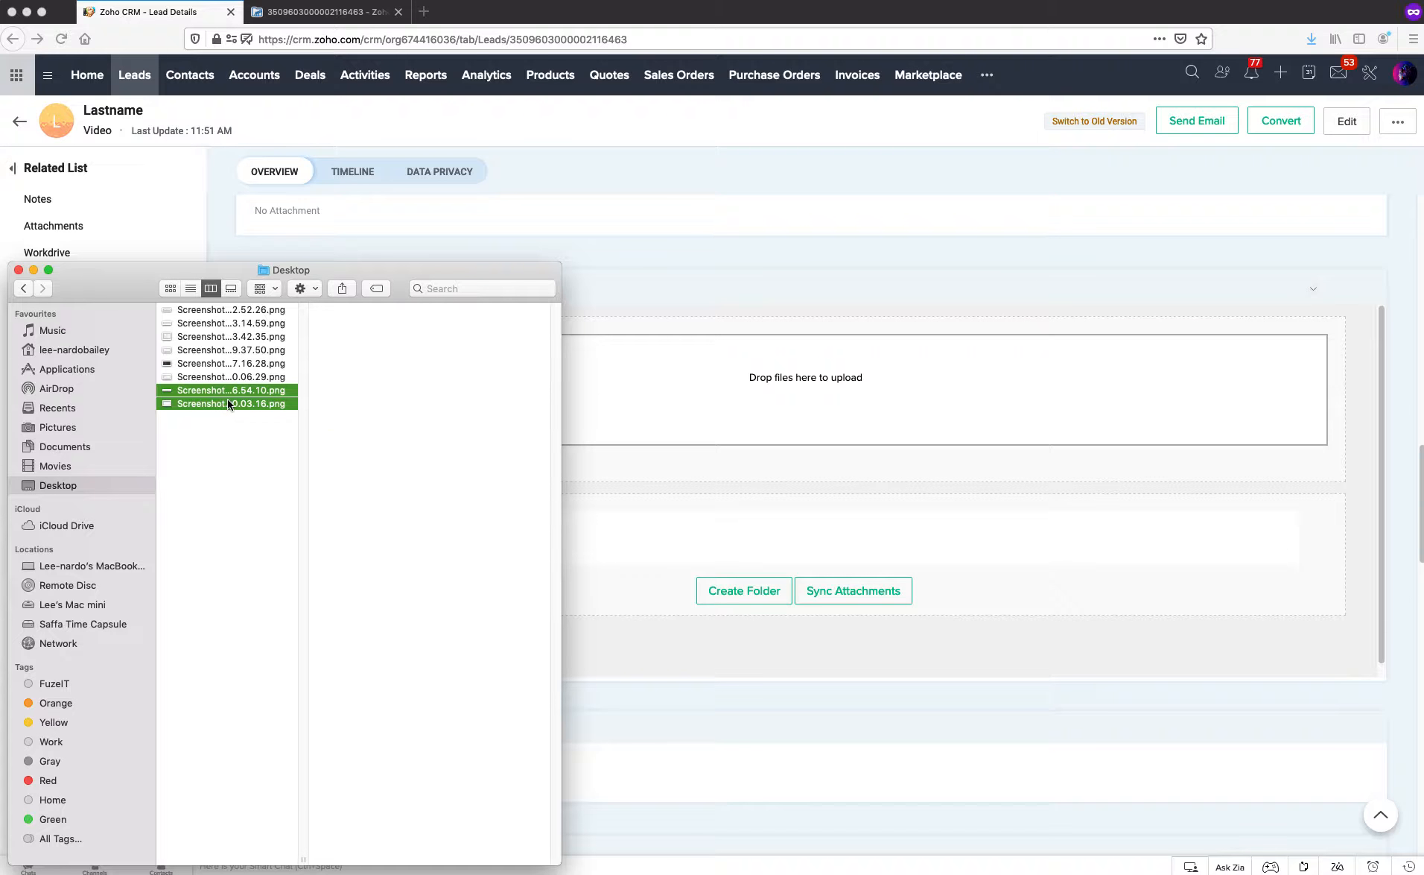
{"action": "left_click_drag", "start_coordinate": [224, 401], "coordinate": [759, 395]}
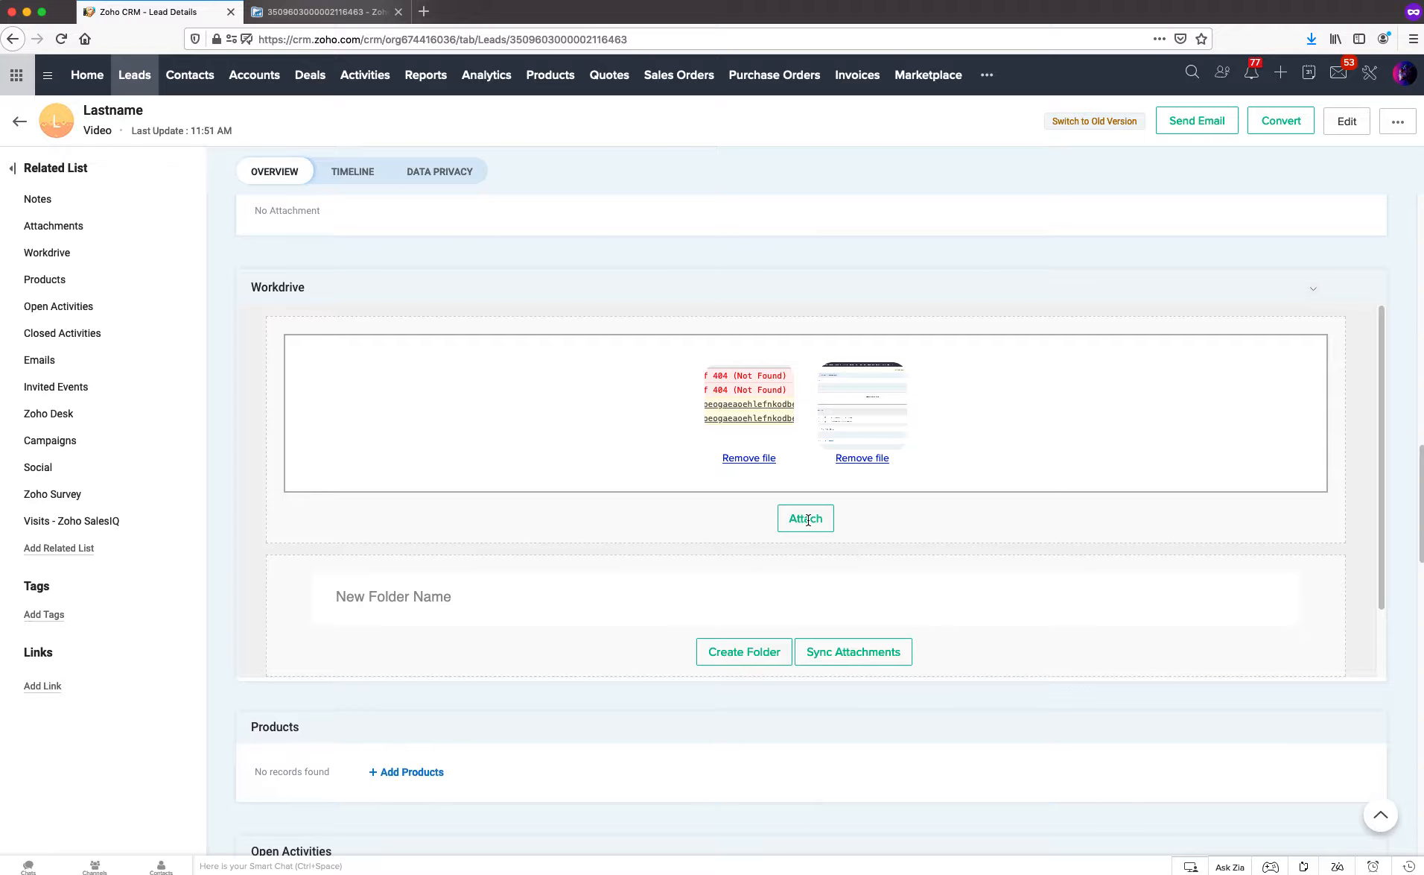
{"action": "left_click", "coordinate": [808, 520]}
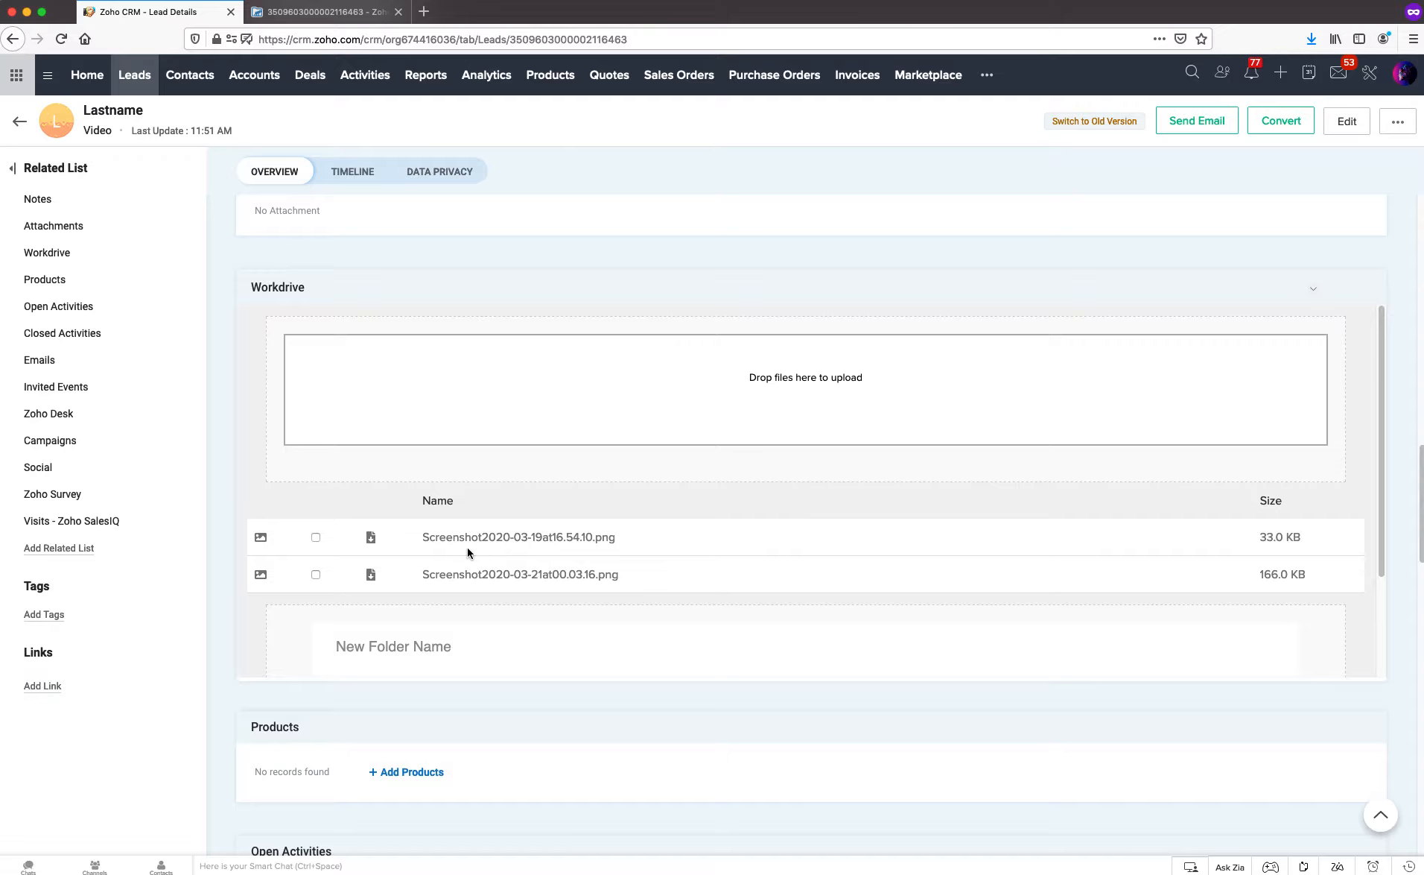
Check the uploaded screenshots in the lead's Workdrive section and in its Zoho WorkDrive folder, and return to Zoho CRM.
{"action": "scroll", "coordinate": [467, 546], "scroll_direction": "down", "scroll_amount": 2}
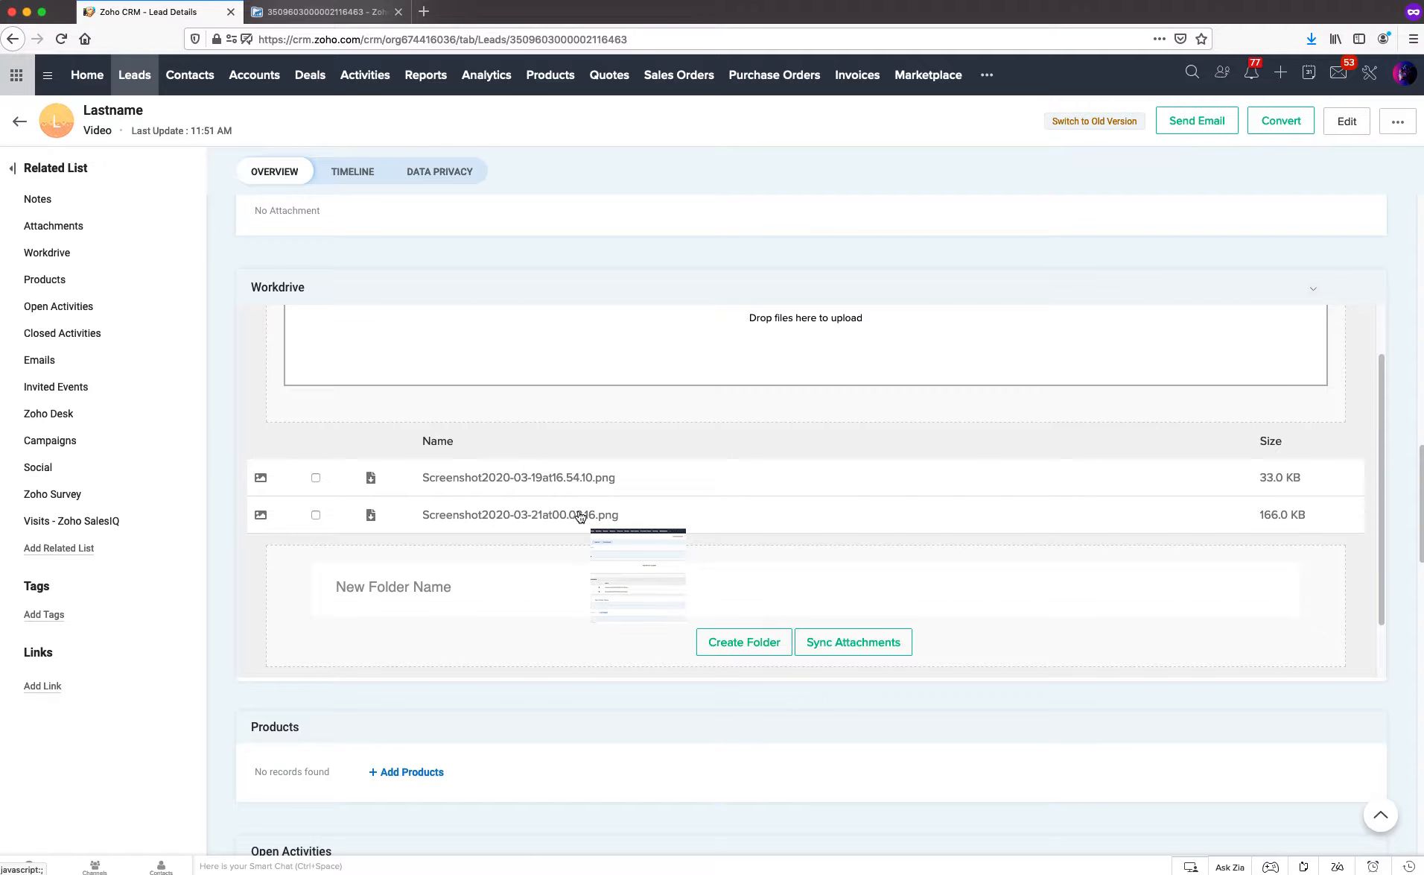
{"action": "left_click", "coordinate": [325, 12]}
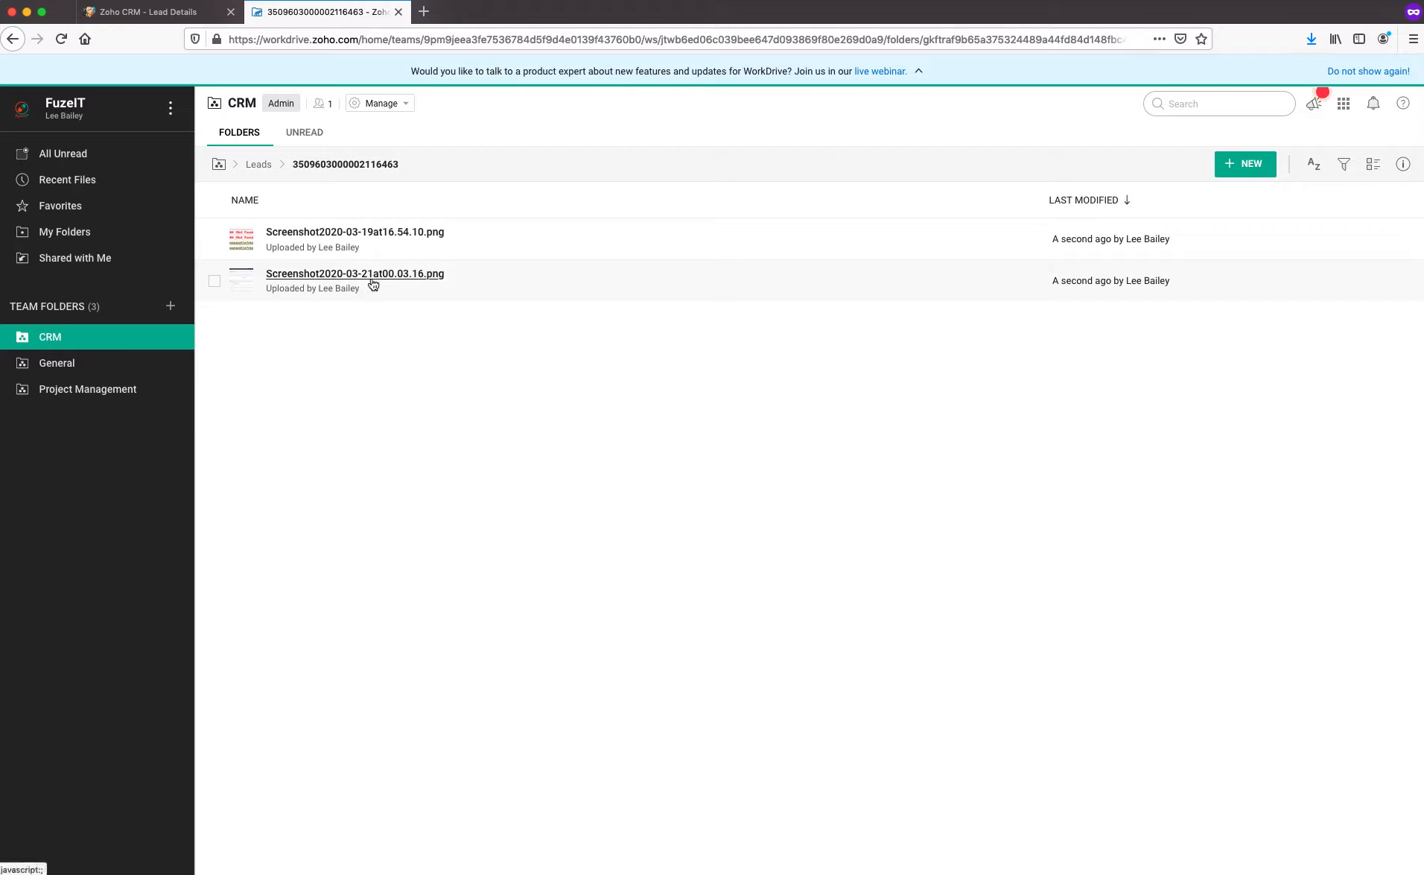
{"action": "left_click", "coordinate": [168, 13]}
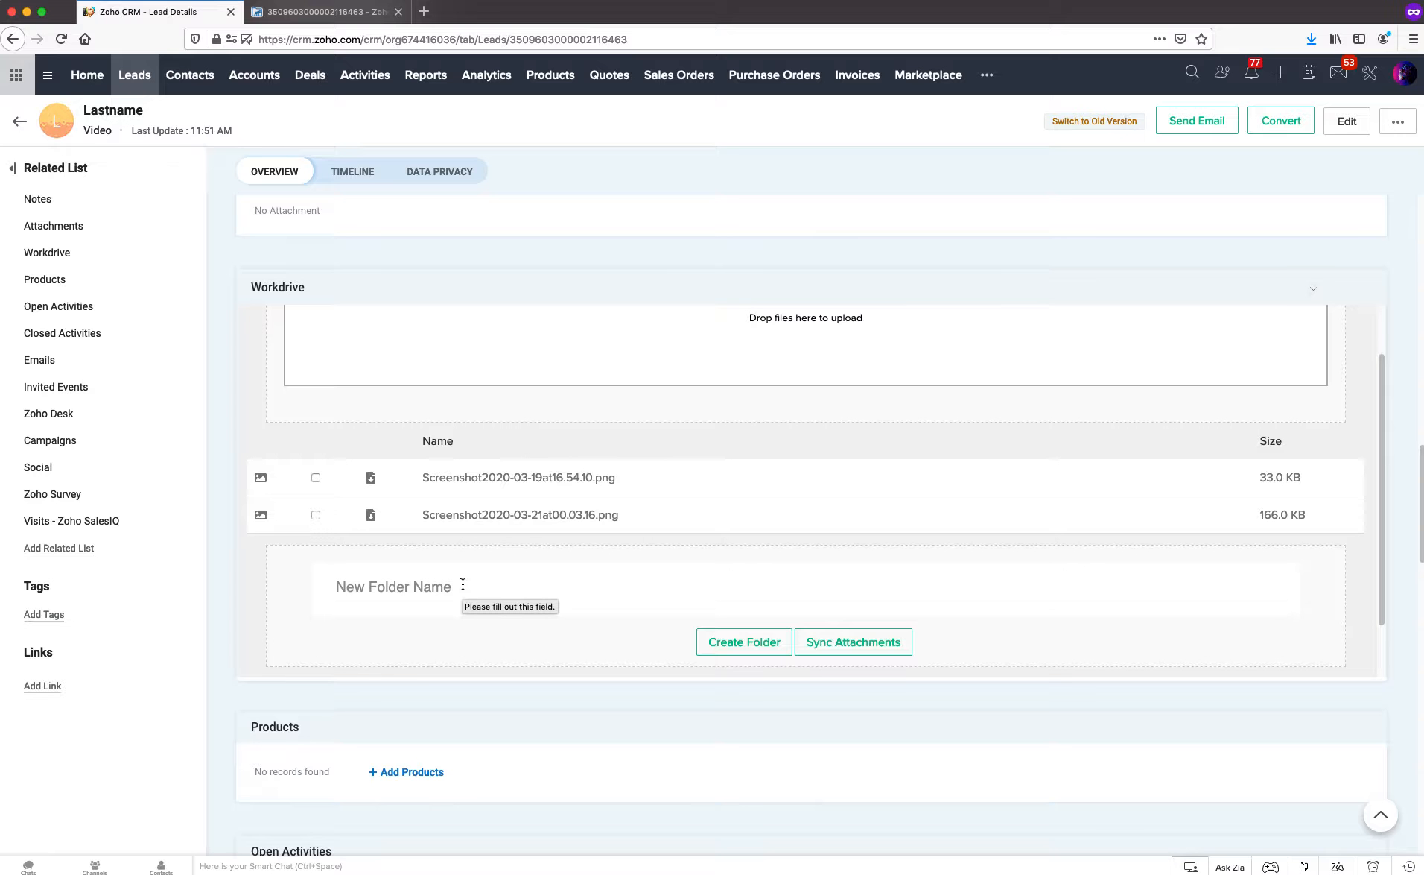
Create a folder named Subfolder in the lead's Workdrive section and confirm its creation.
{"action": "left_click", "coordinate": [392, 590]}
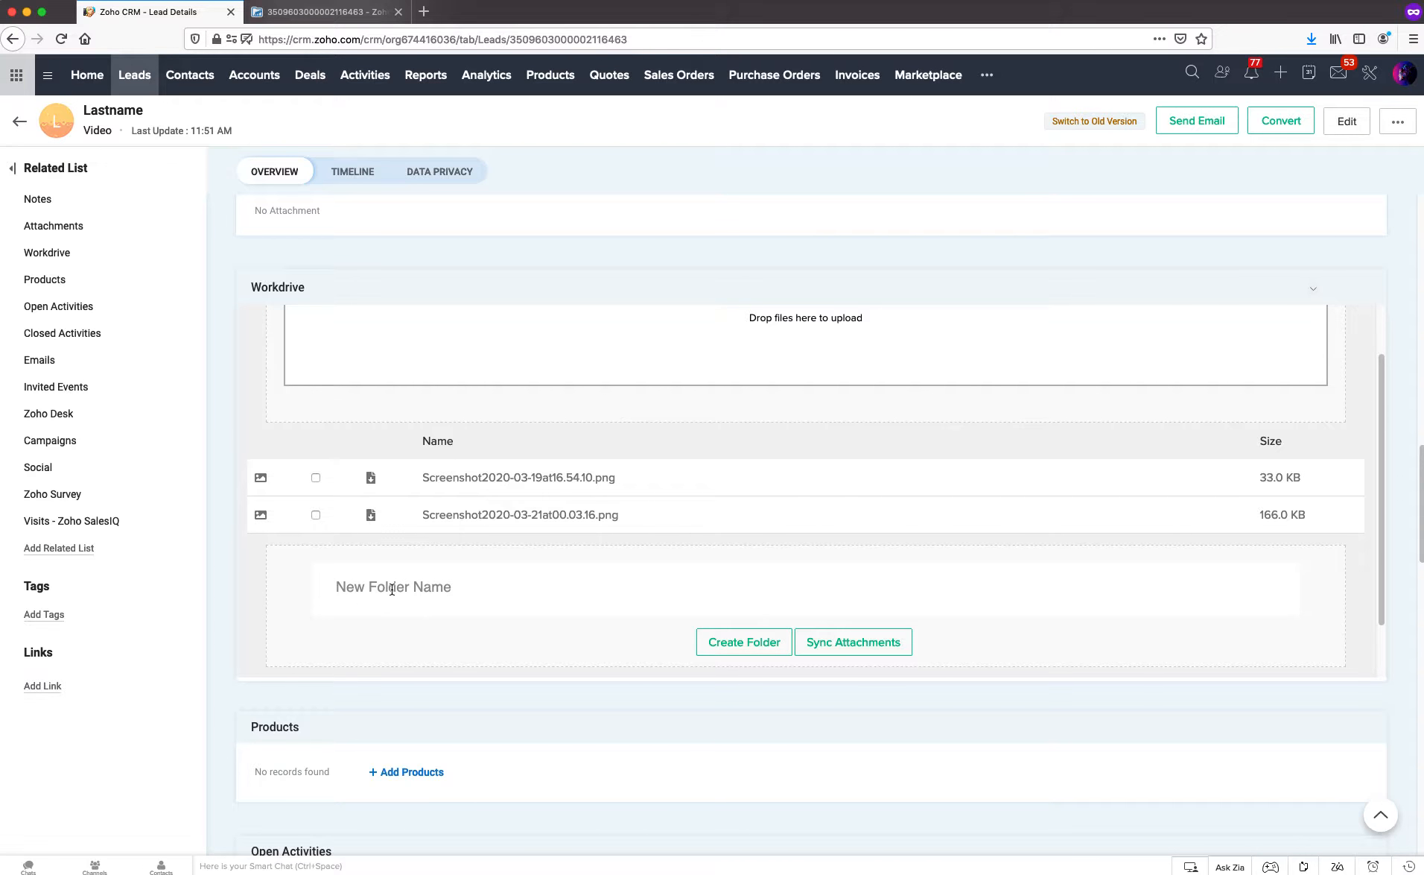
{"action": "type", "text": "Subfolder"}
{"action": "left_click", "coordinate": [739, 646]}
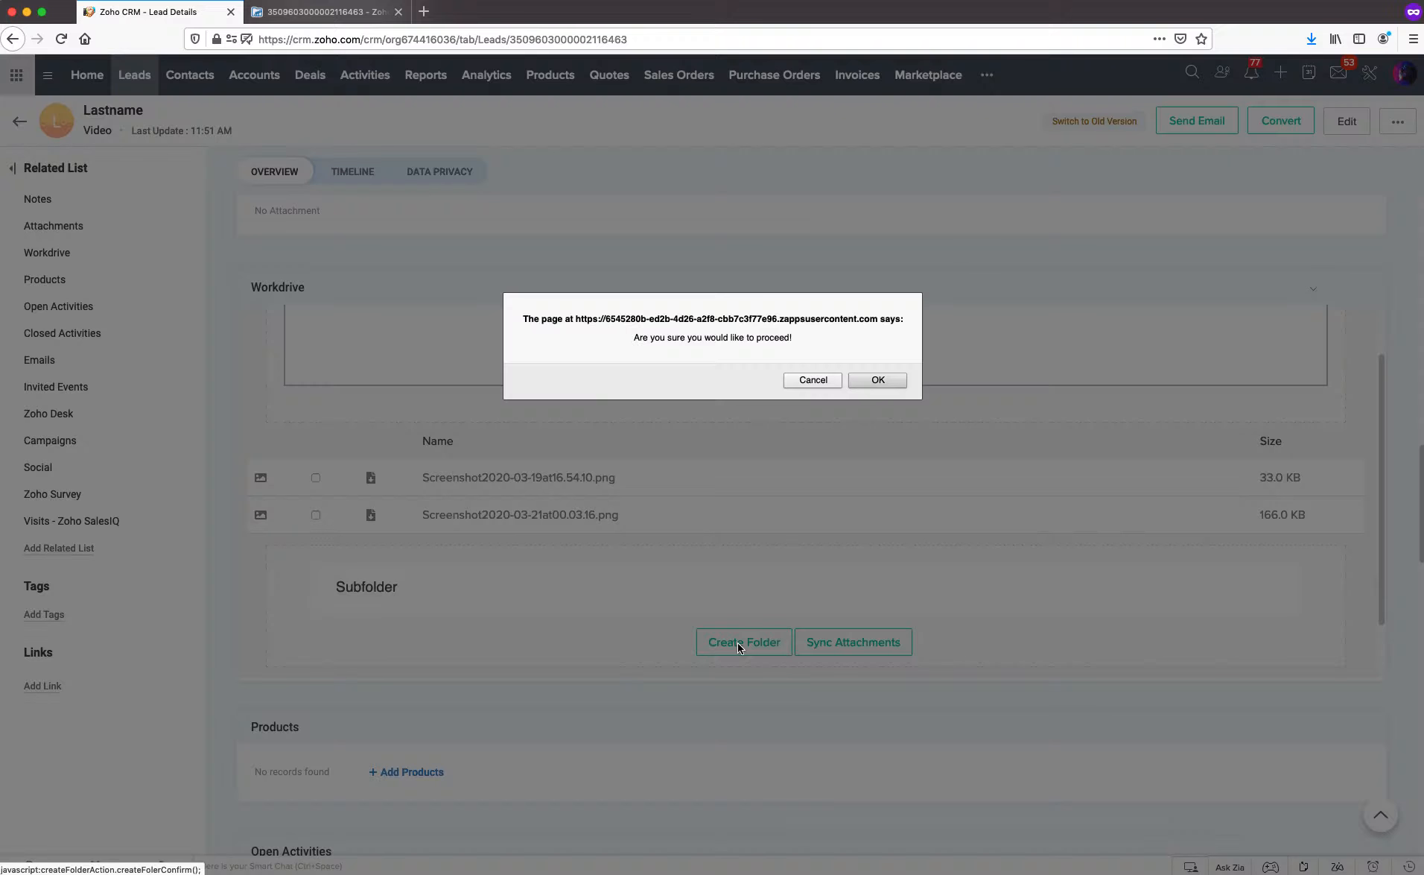
{"action": "left_click", "coordinate": [872, 380]}
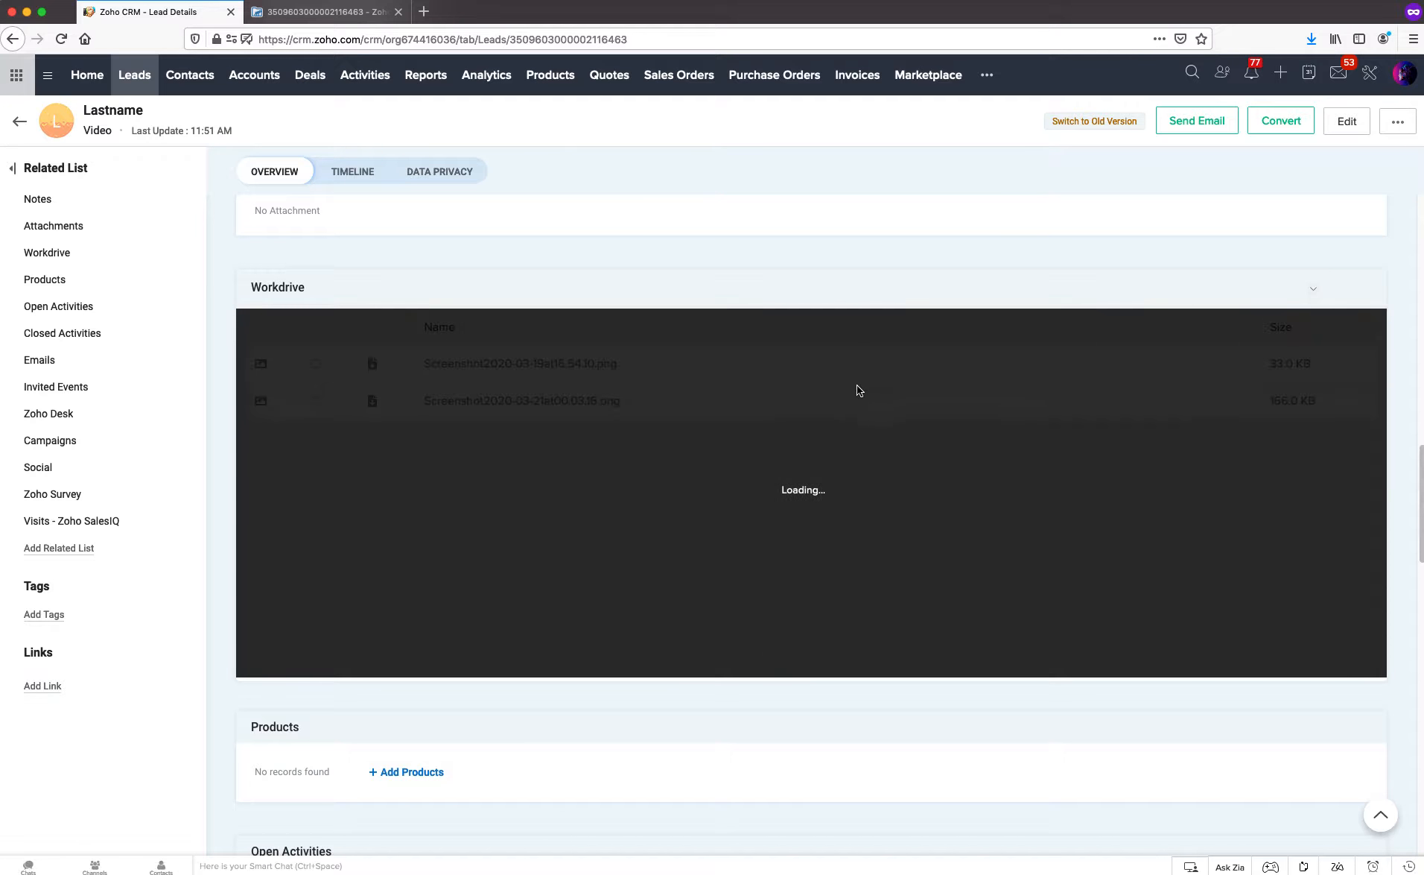
Open Subfolder in the lead's Workdrive section and create a folder named Child Folder inside it.
{"action": "scroll", "coordinate": [467, 521], "scroll_direction": "down", "scroll_amount": 1}
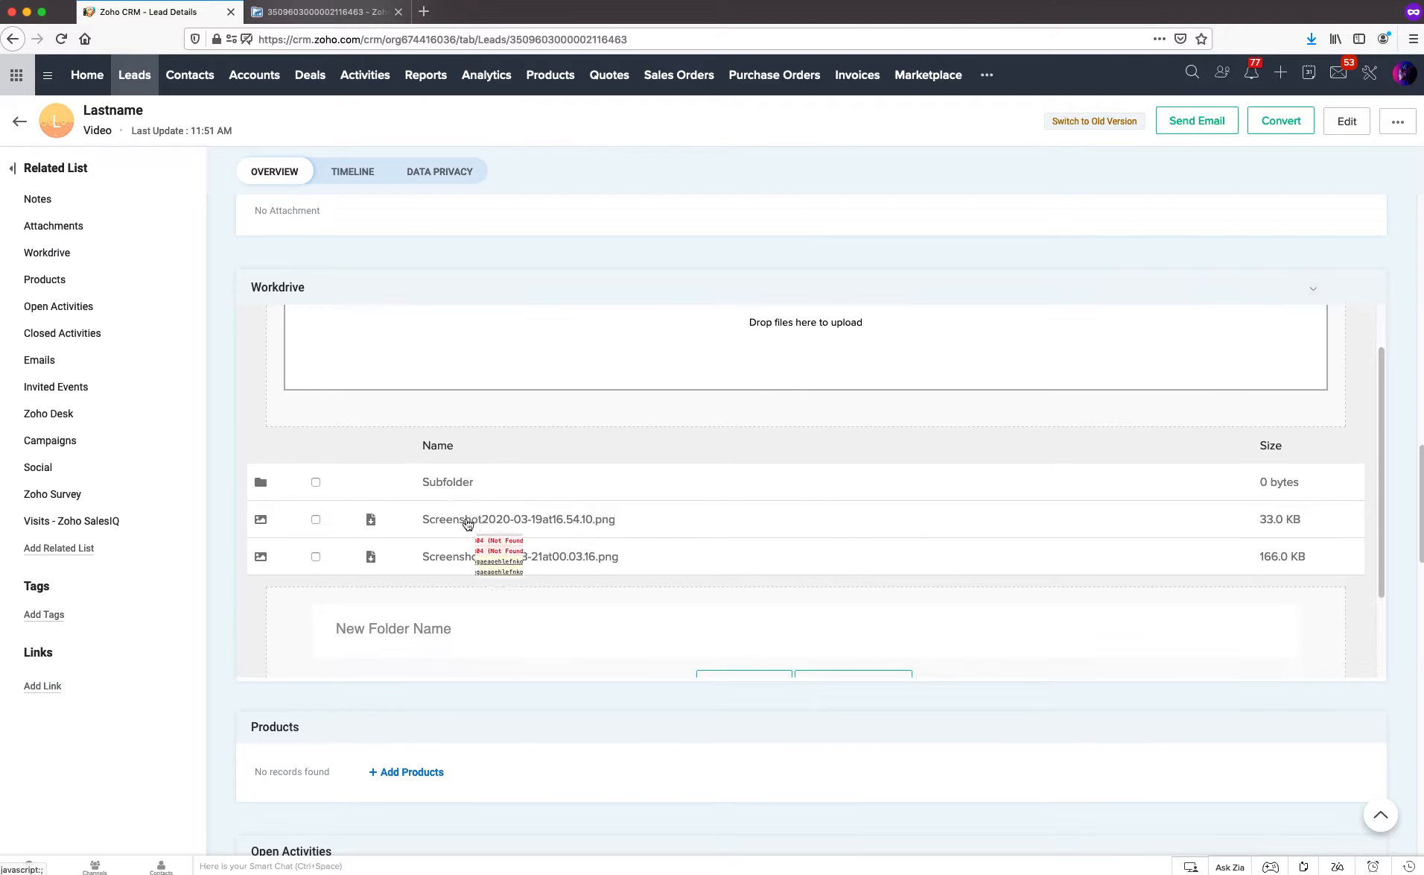
{"action": "left_click", "coordinate": [442, 484]}
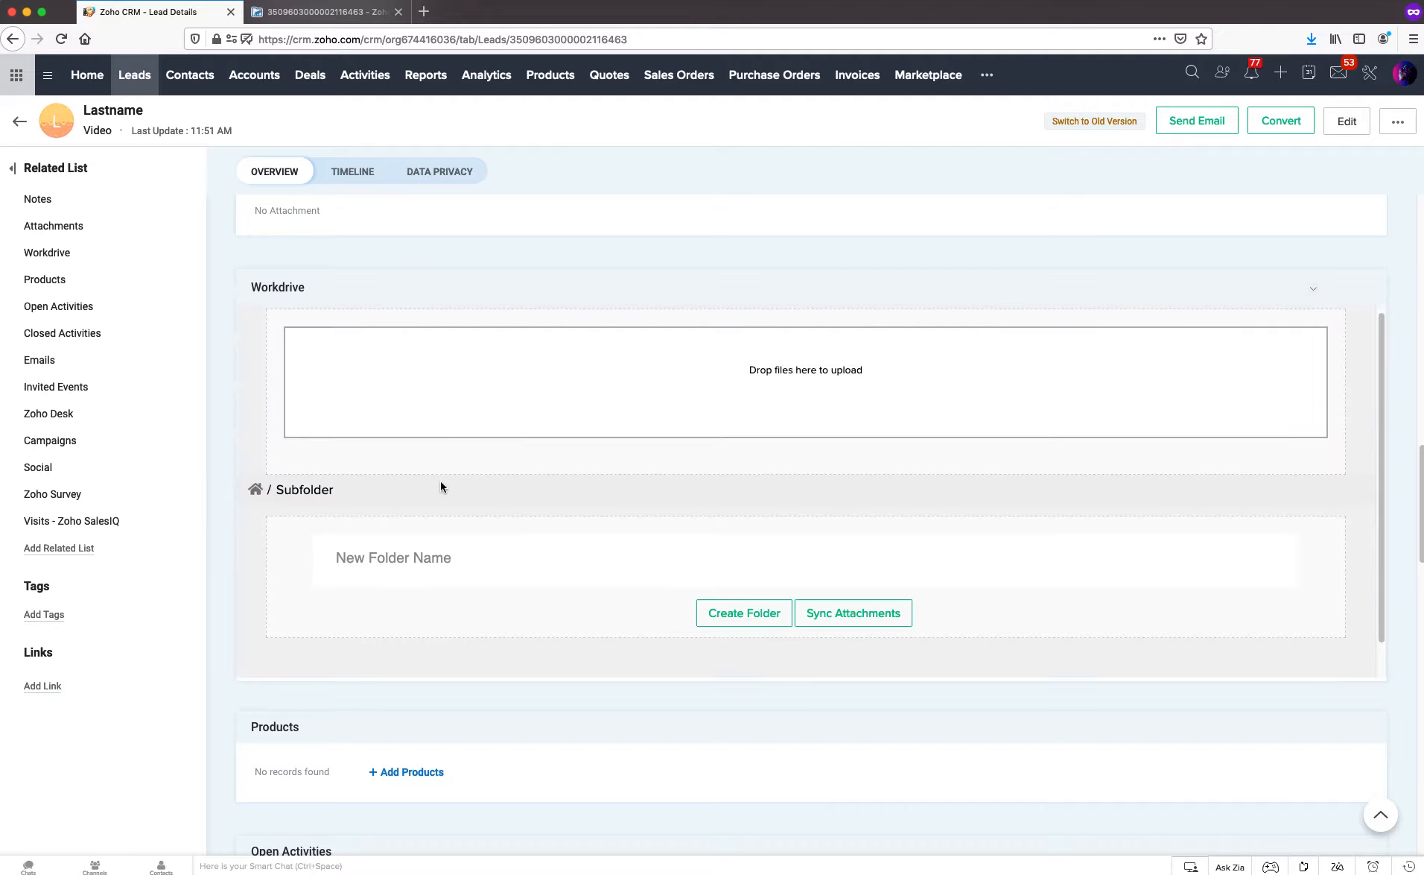
{"action": "left_click", "coordinate": [400, 558]}
{"action": "type", "text": "Child Folder"}
{"action": "left_click", "coordinate": [735, 611]}
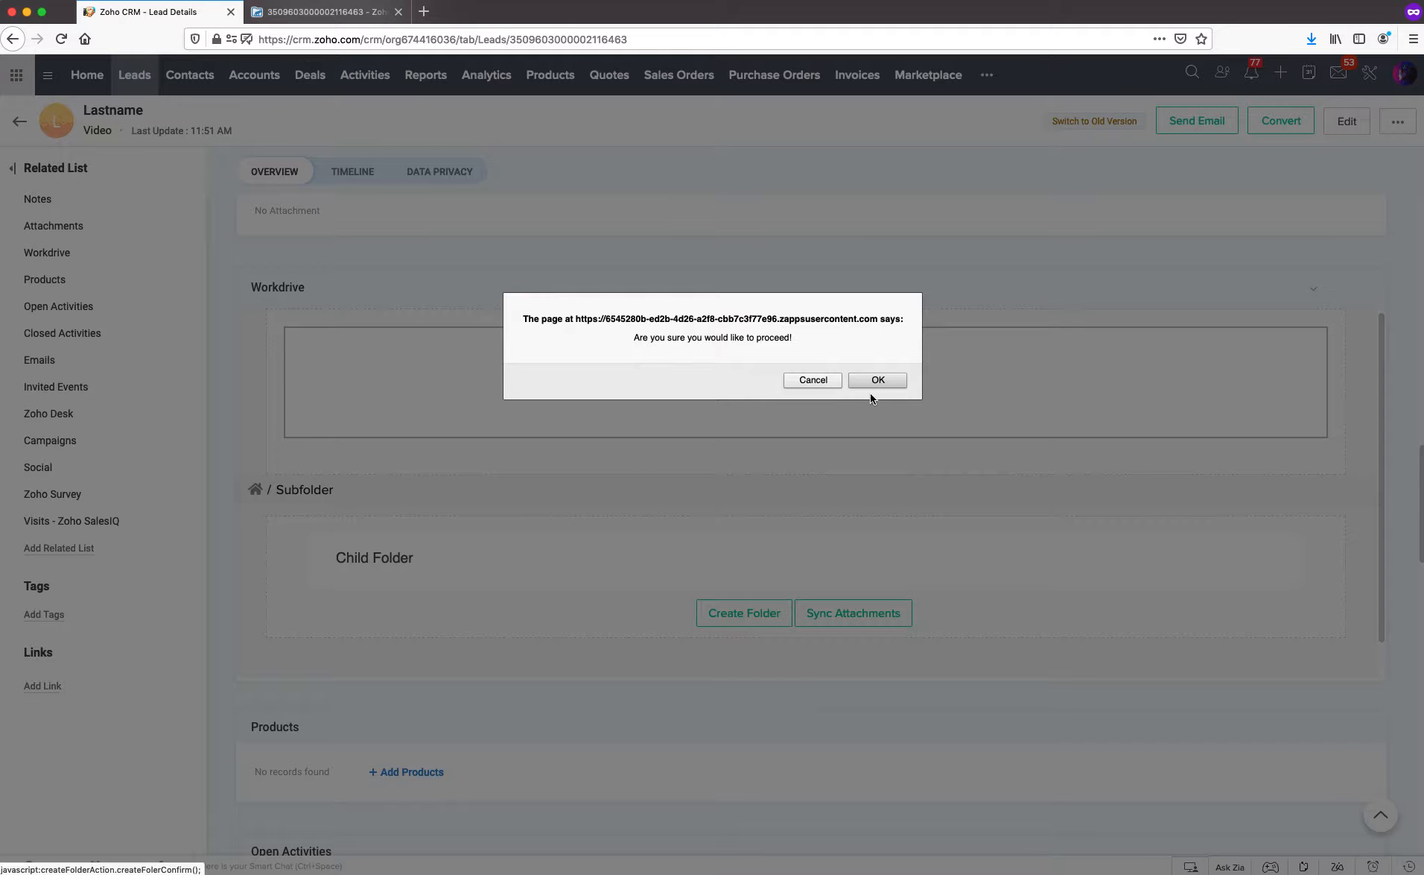
{"action": "left_click", "coordinate": [880, 379]}
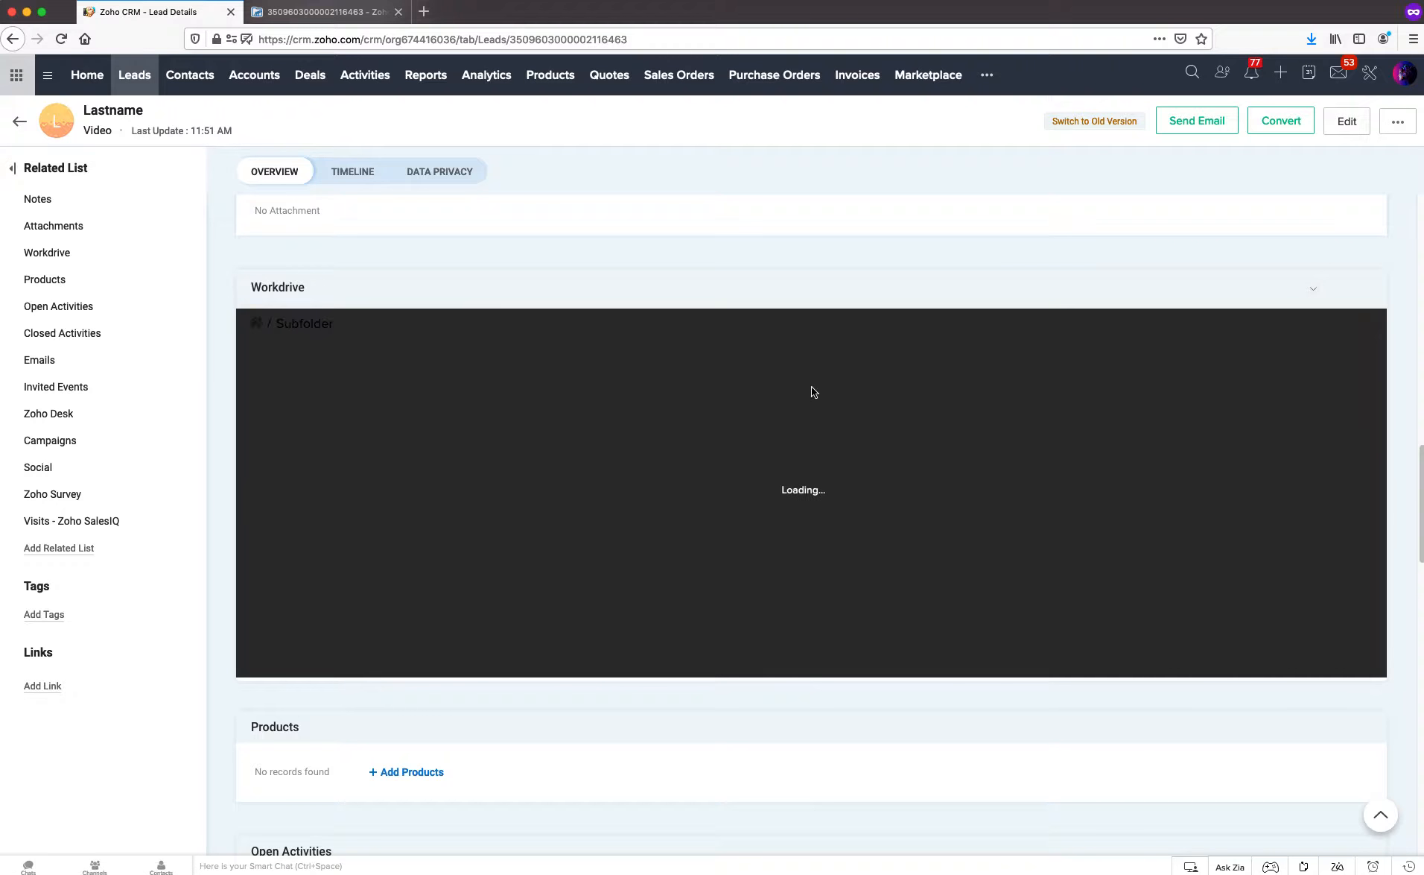
Open Child Folder in the lead's Workdrive section, and go back up to Subfolder.
{"action": "scroll", "coordinate": [593, 470], "scroll_direction": "down", "scroll_amount": 2}
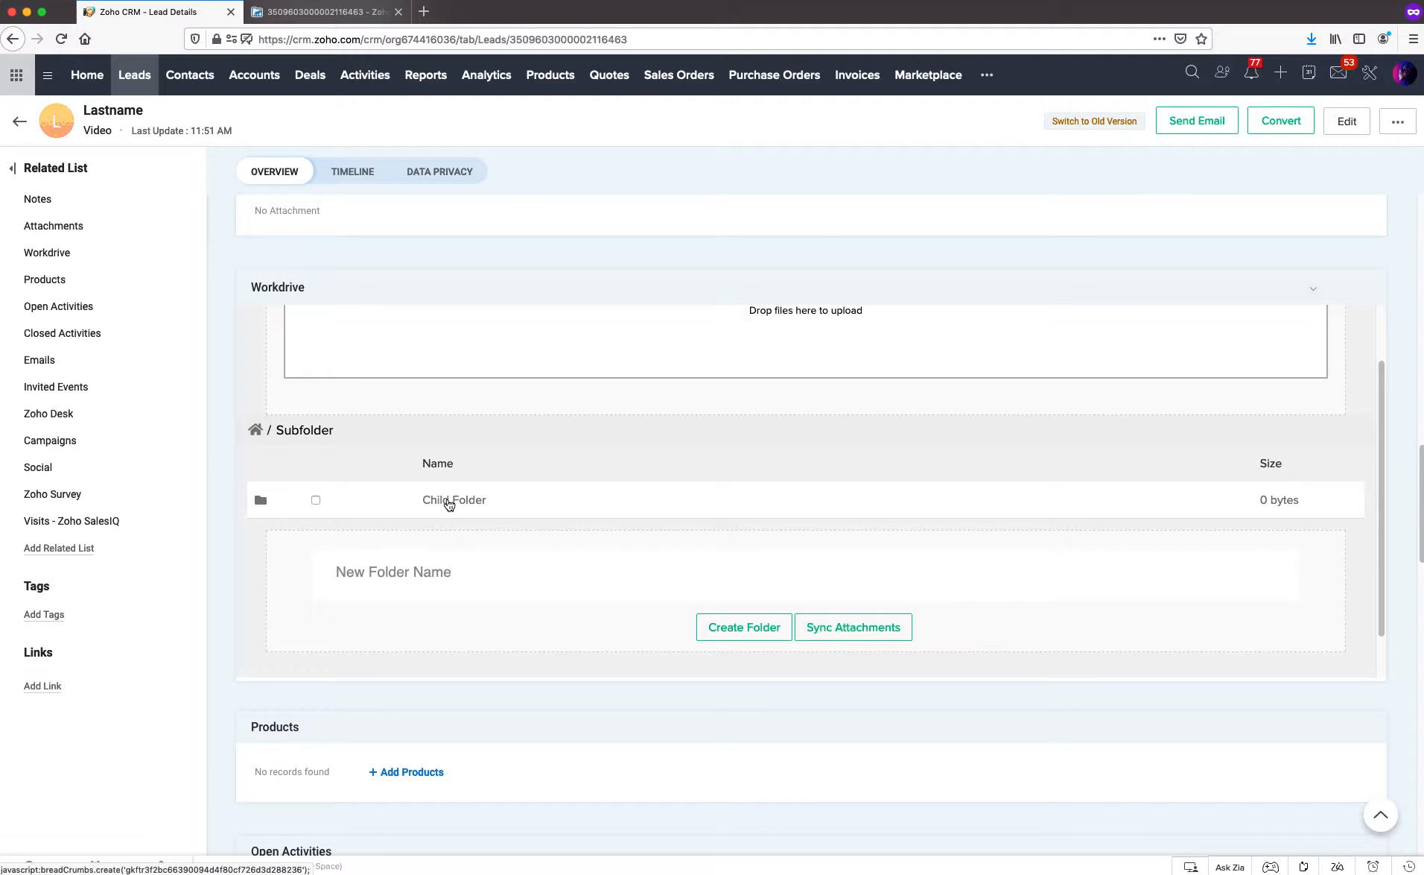
{"action": "left_click", "coordinate": [448, 500]}
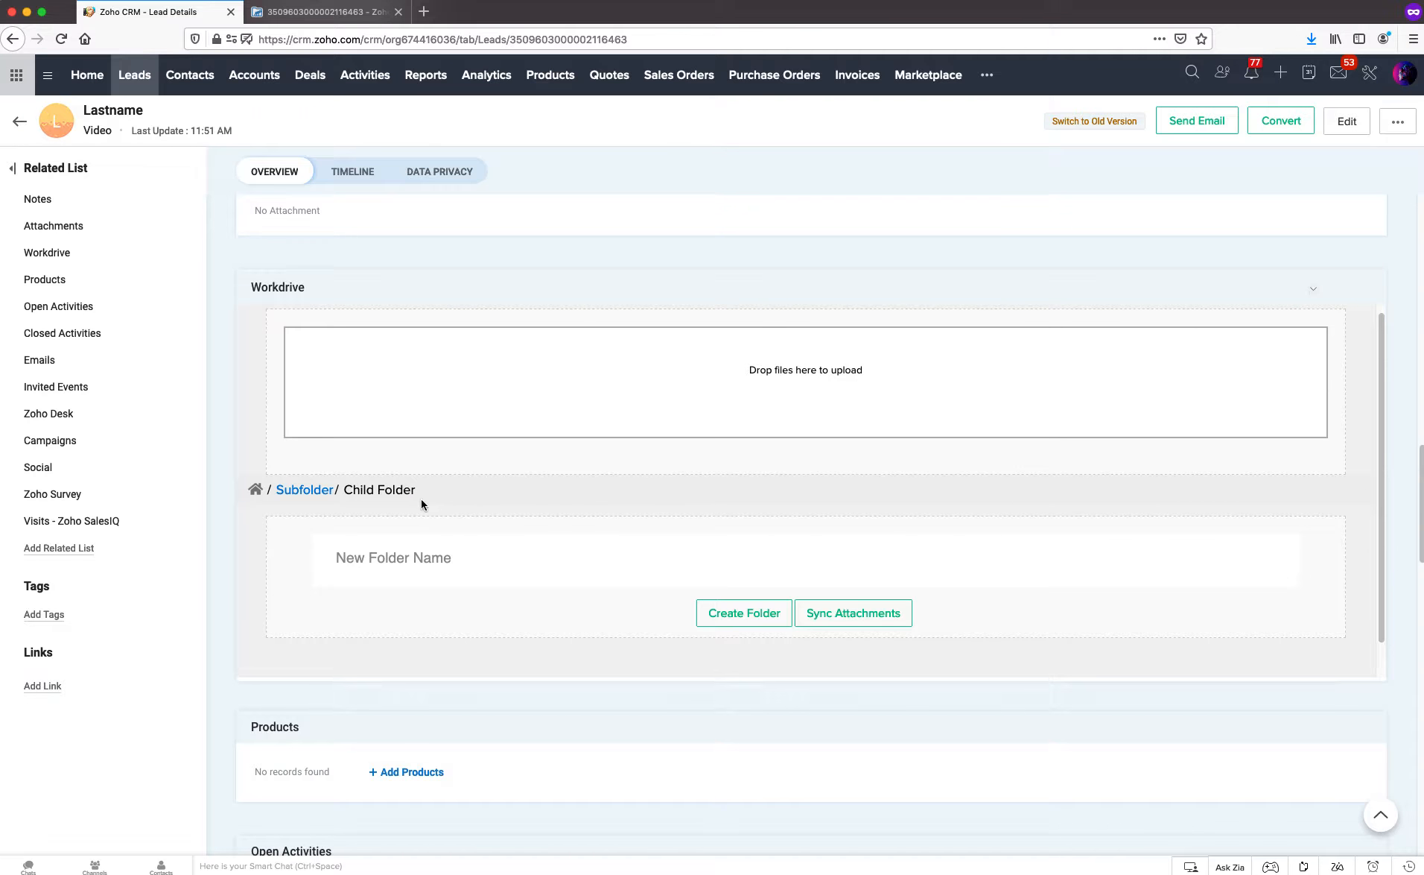
{"action": "left_click", "coordinate": [313, 495]}
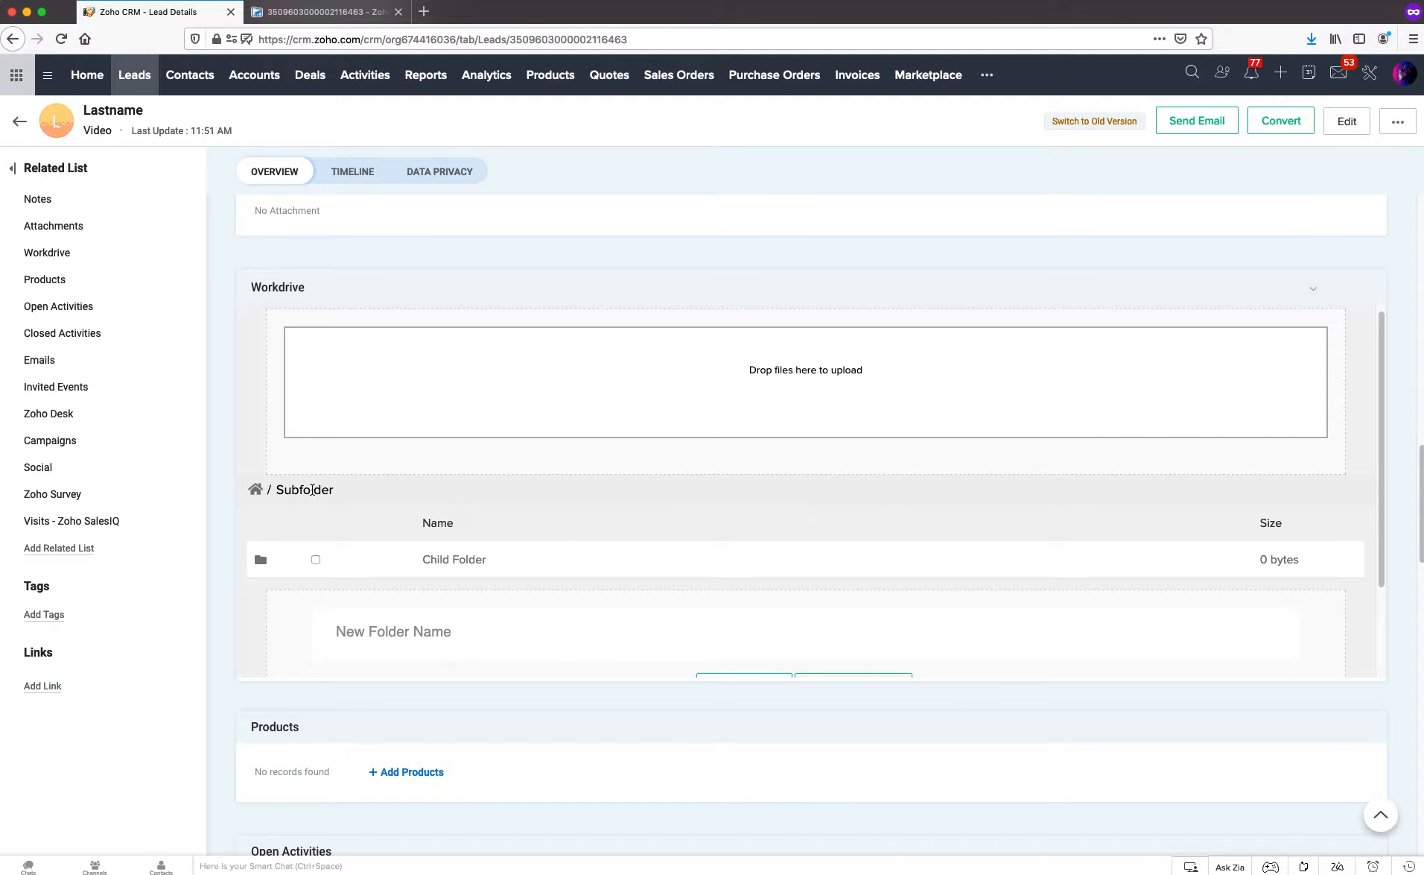
Switch to Zoho WorkDrive to inspect Subfolder and its Child Folder, and return to the lead's Workdrive section in Zoho CRM.
{"action": "left_click", "coordinate": [318, 15]}
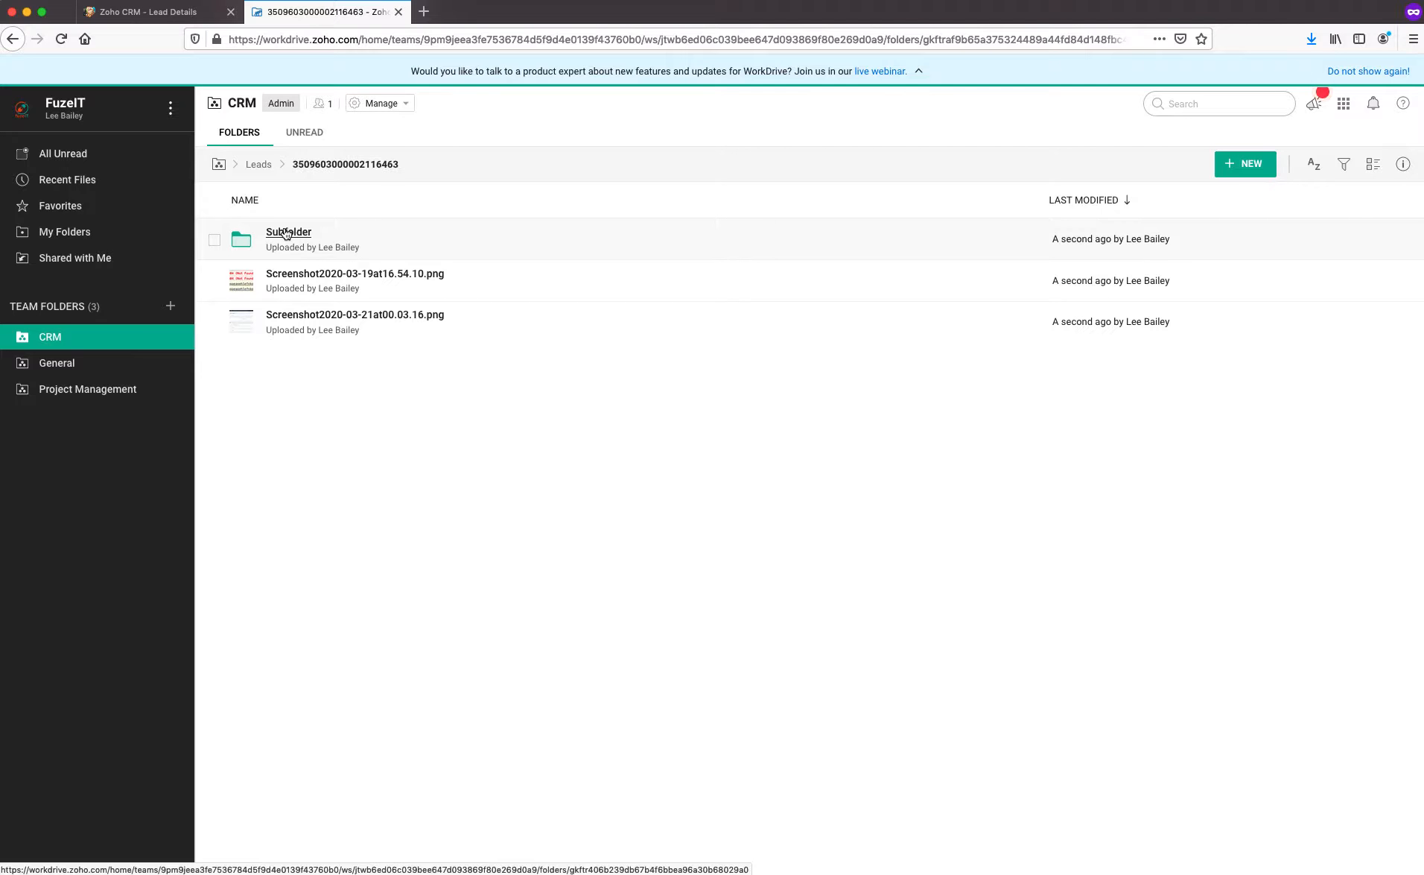
{"action": "left_click", "coordinate": [286, 234]}
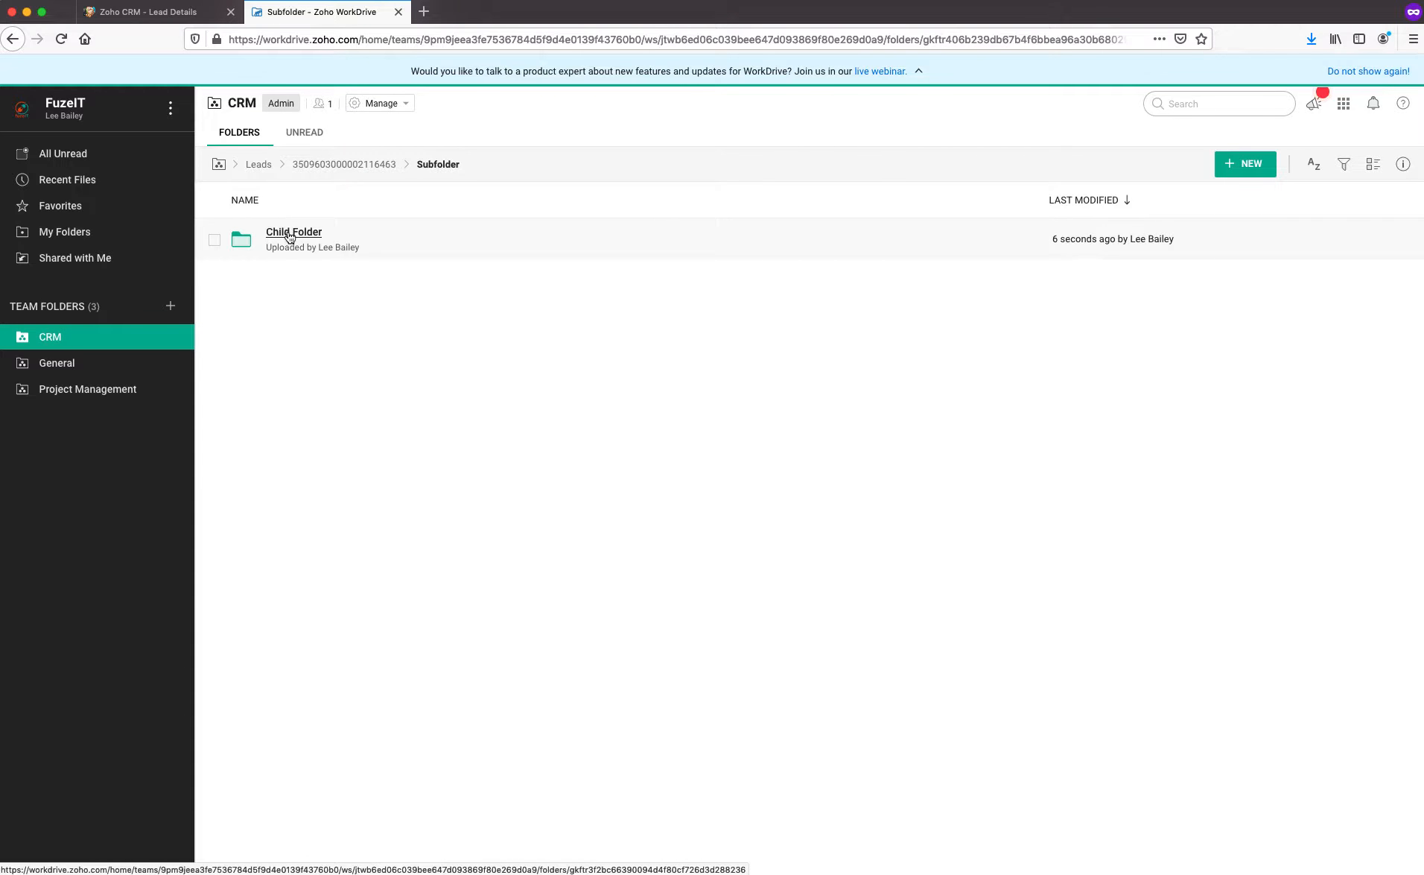
{"action": "left_click", "coordinate": [289, 234]}
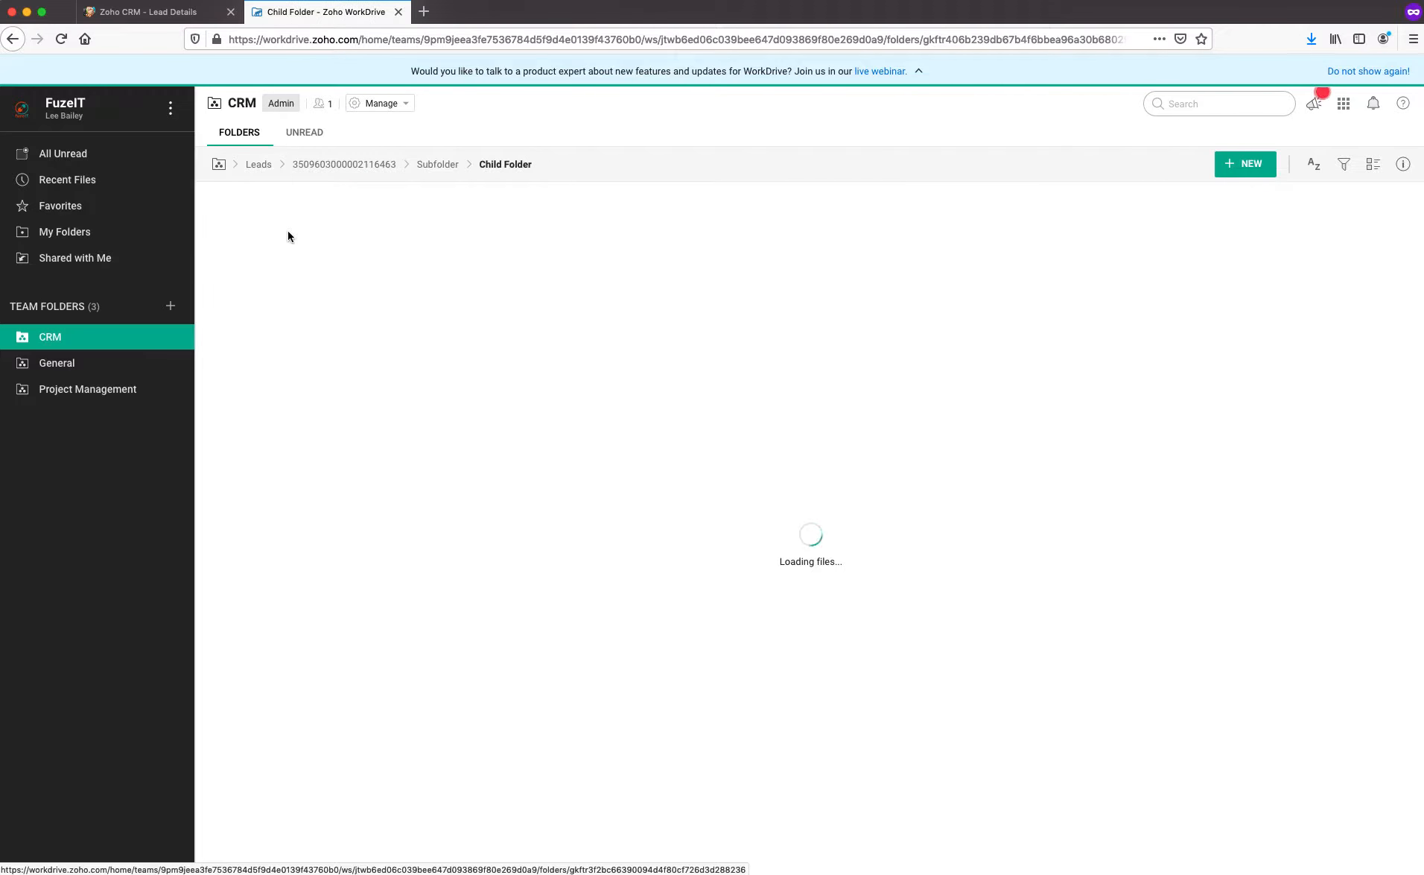
{"action": "left_click", "coordinate": [184, 15]}
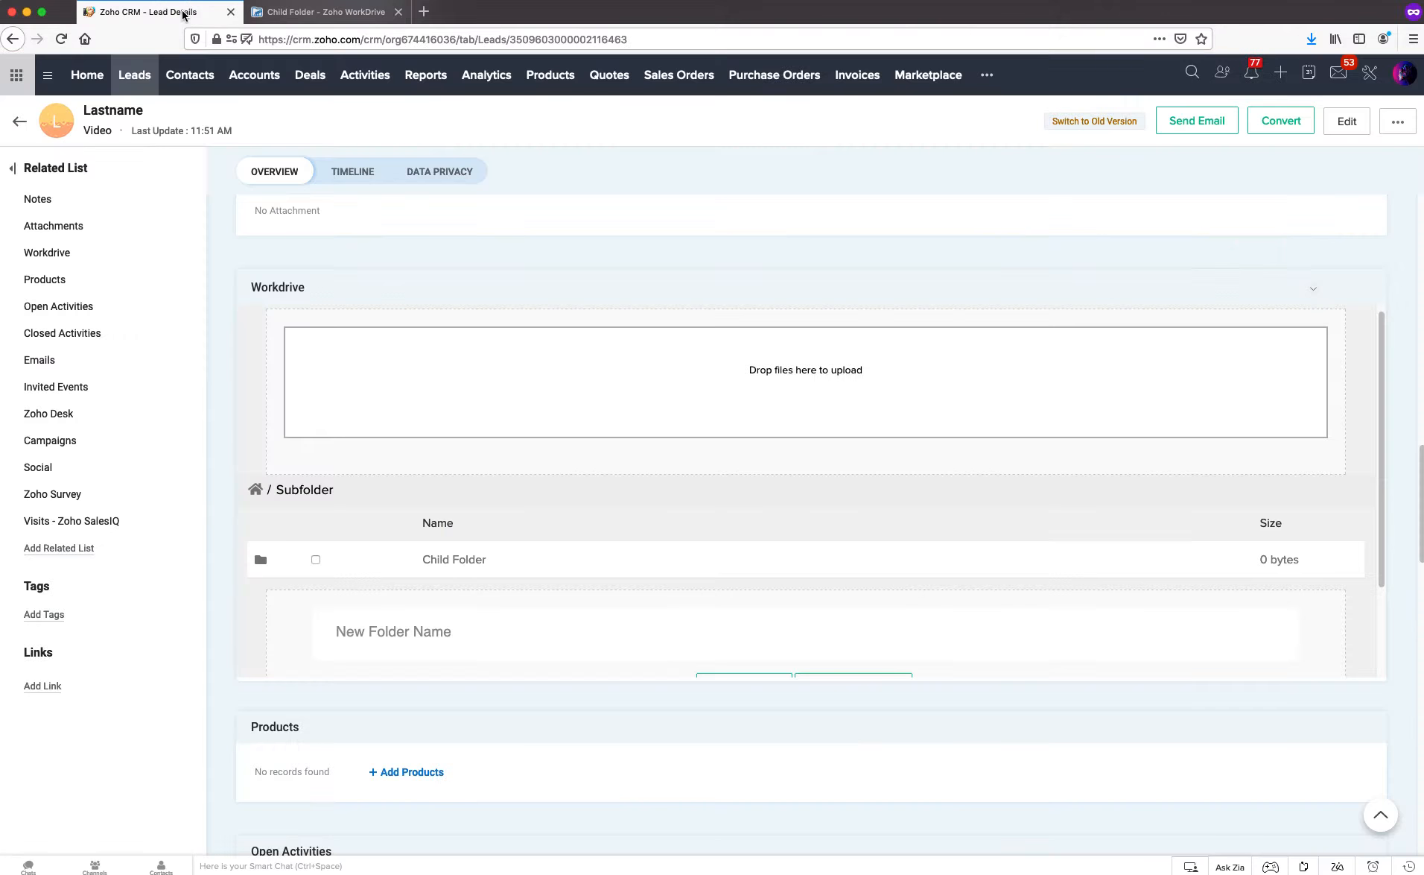
{"action": "scroll", "coordinate": [331, 509], "scroll_direction": "down", "scroll_amount": 1}
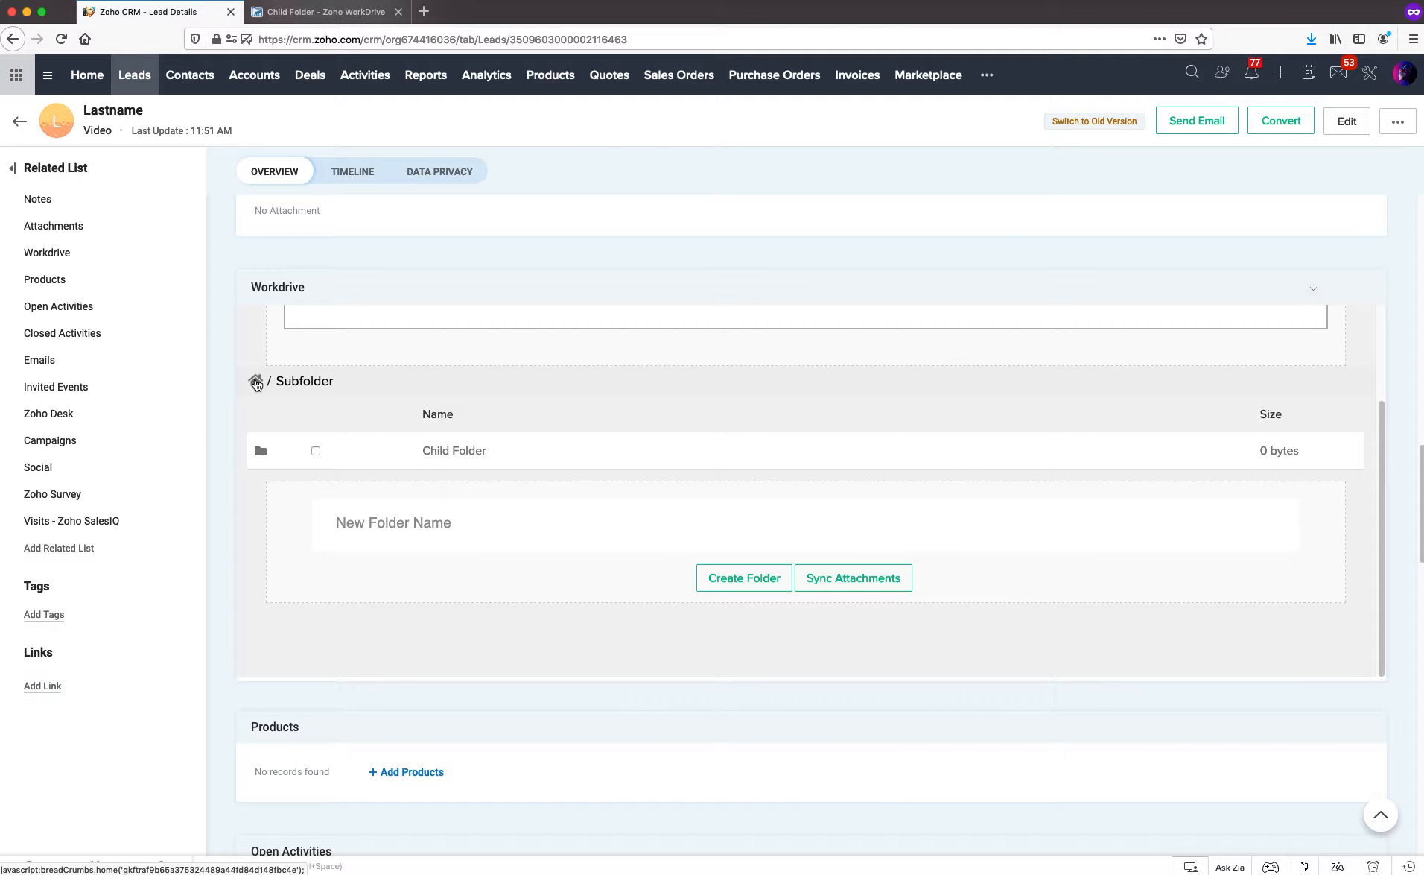
Return to the root of the lead's Workdrive section and rename Screenshot2020-03-19at16.54.10.png as Renamed File.
{"action": "left_click", "coordinate": [256, 381]}
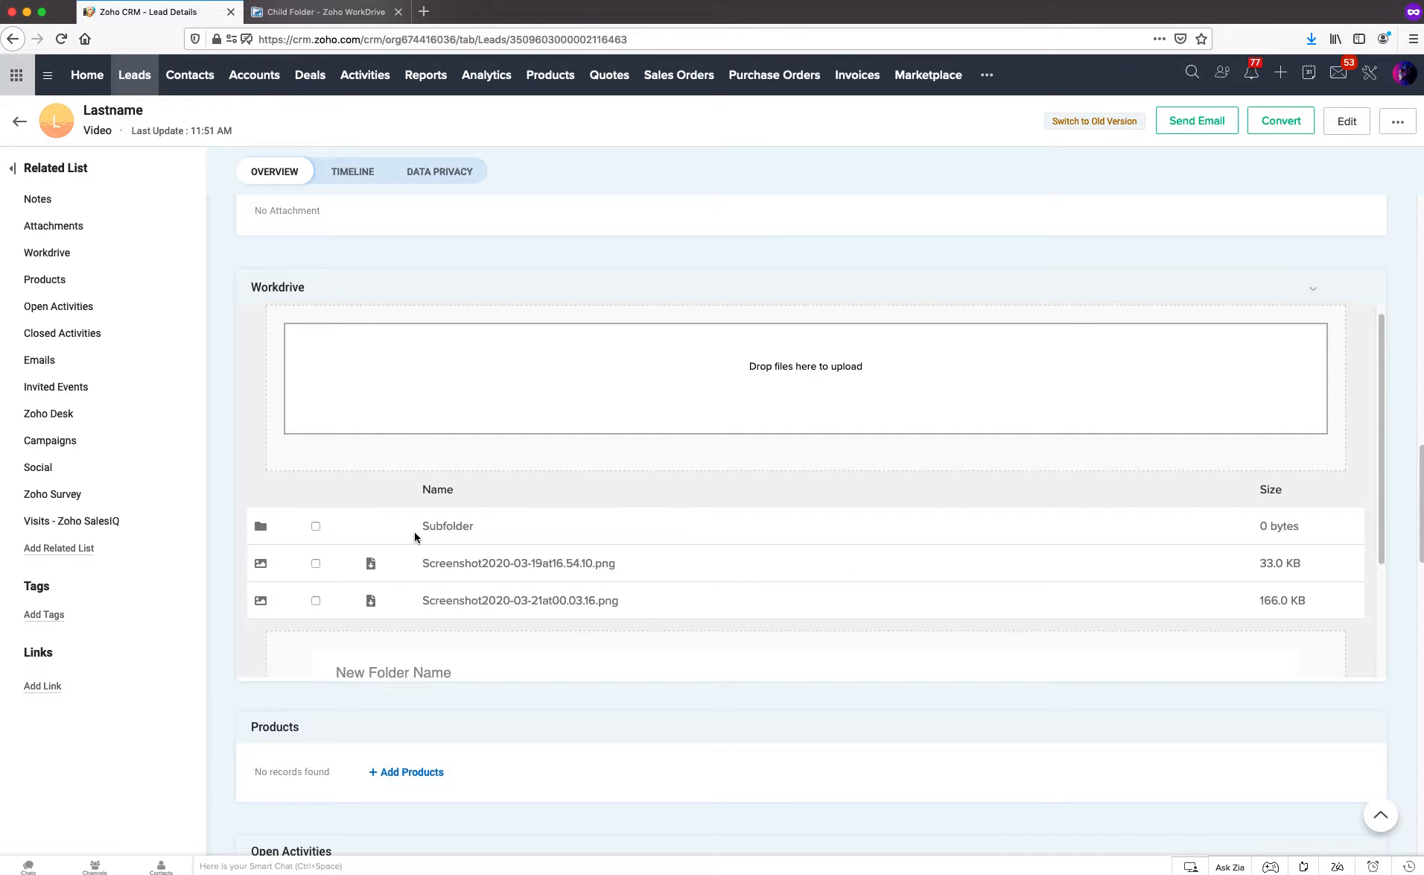
{"action": "scroll", "coordinate": [373, 522], "scroll_direction": "down", "scroll_amount": 1}
{"action": "scroll", "coordinate": [319, 546], "scroll_direction": "down", "scroll_amount": 1}
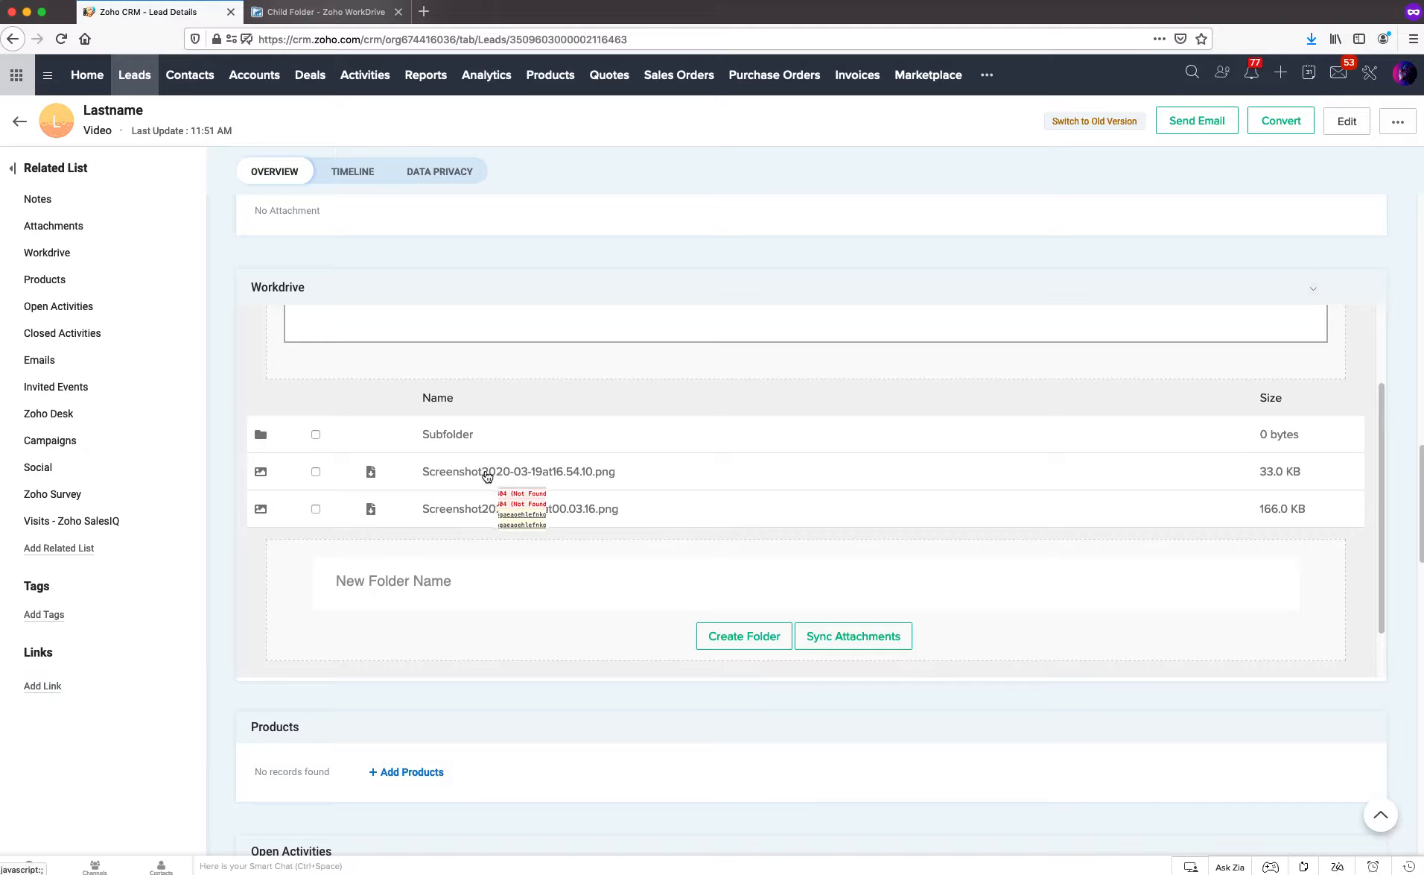
{"action": "left_click", "coordinate": [316, 471]}
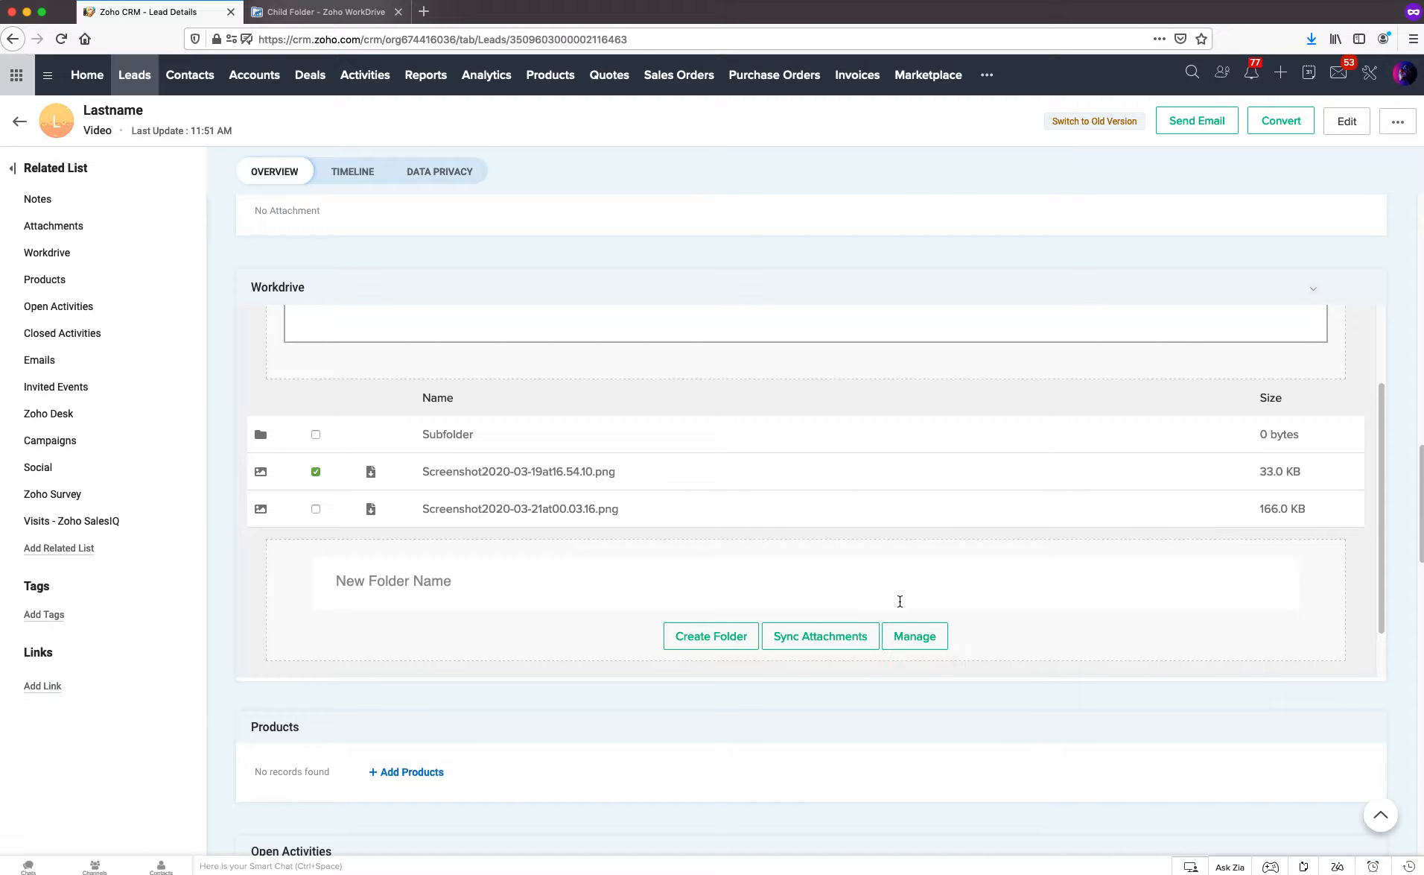
{"action": "scroll", "coordinate": [898, 604], "scroll_direction": "down", "scroll_amount": 2}
{"action": "left_click", "coordinate": [916, 581]}
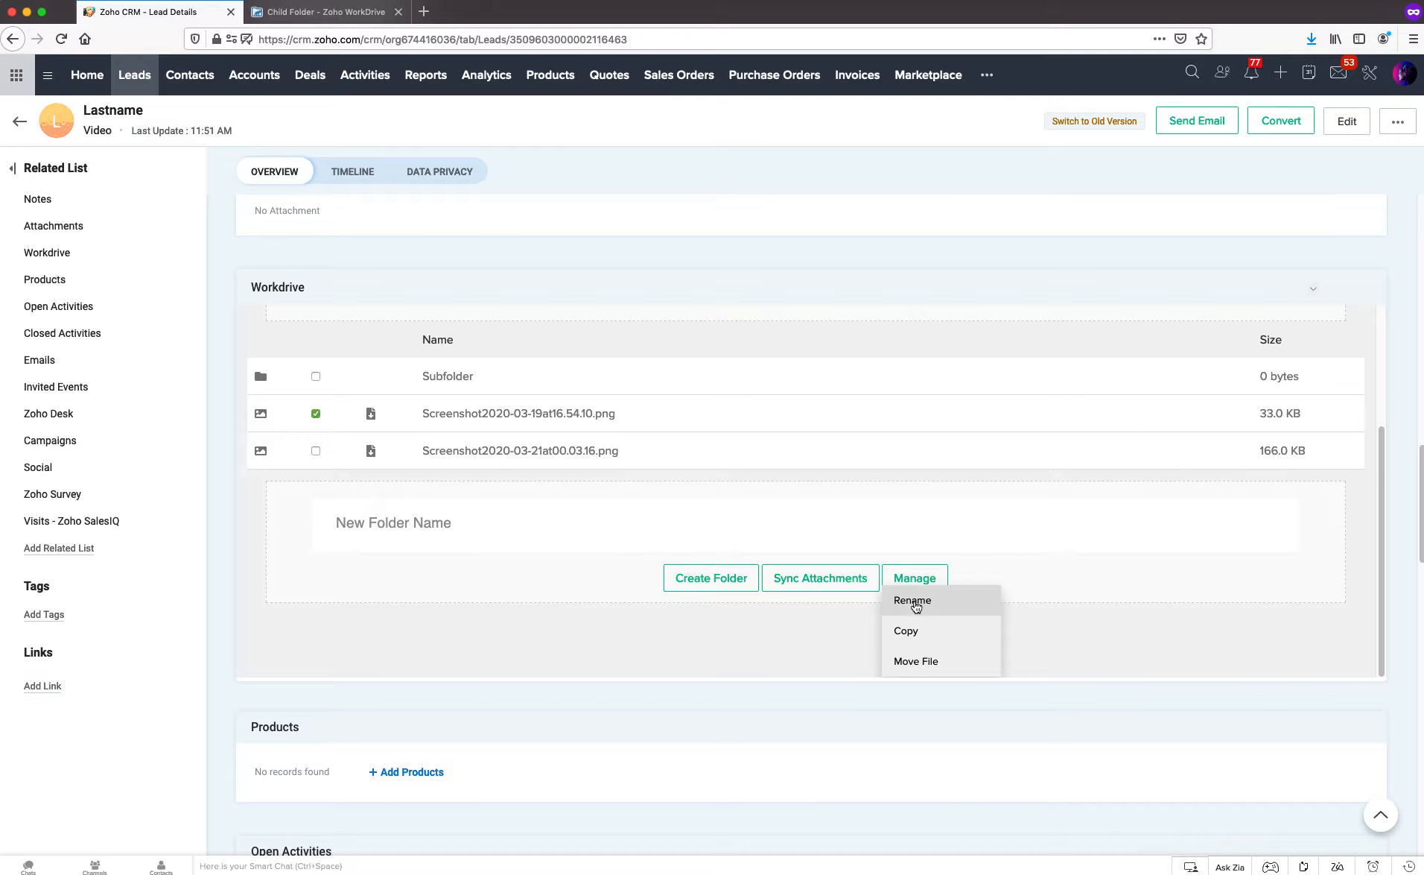
{"action": "left_click", "coordinate": [916, 608]}
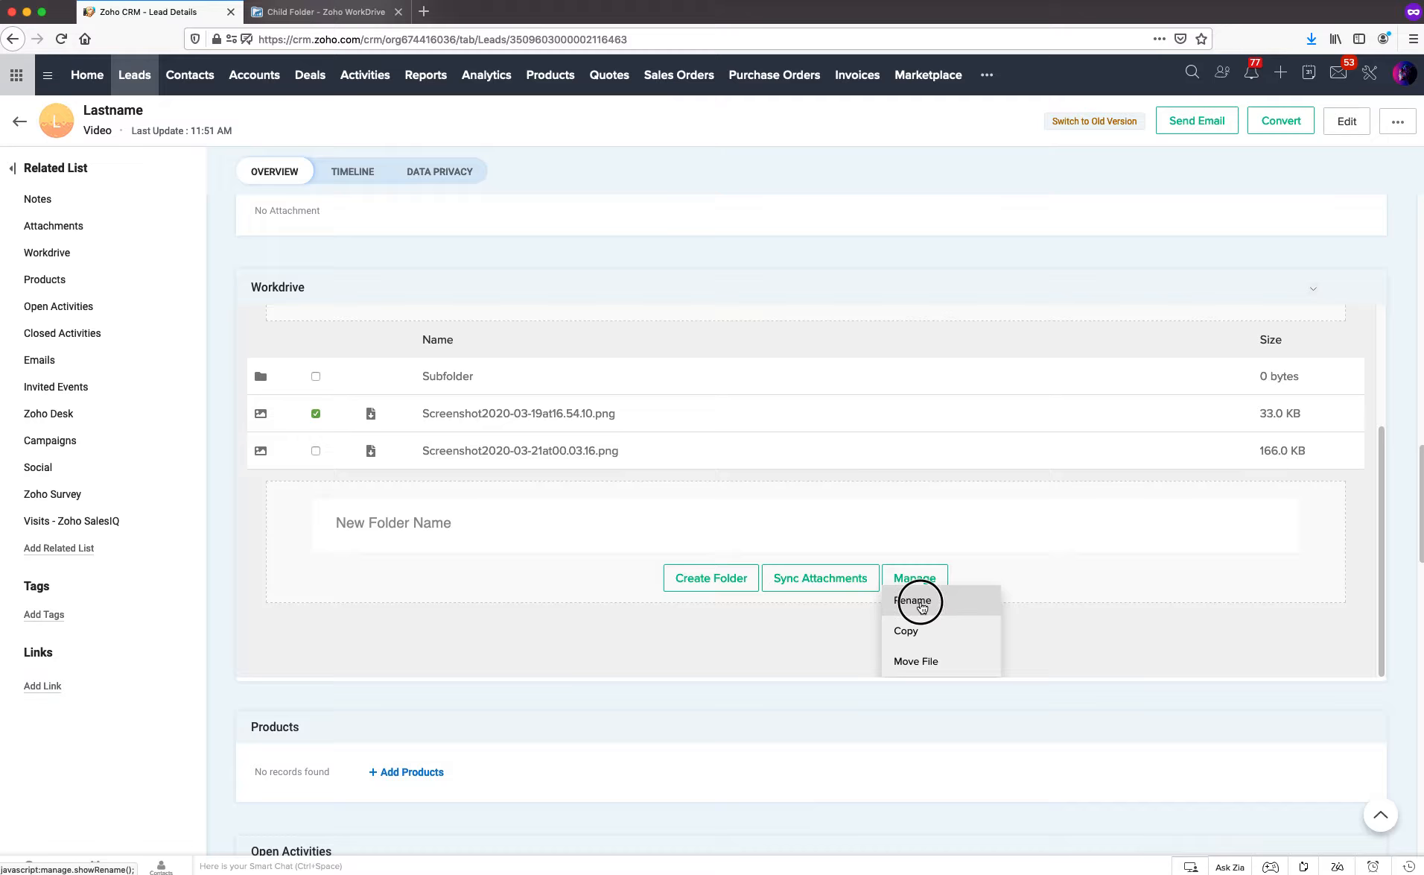
{"action": "left_click_drag", "start_coordinate": [436, 421], "coordinate": [678, 422]}
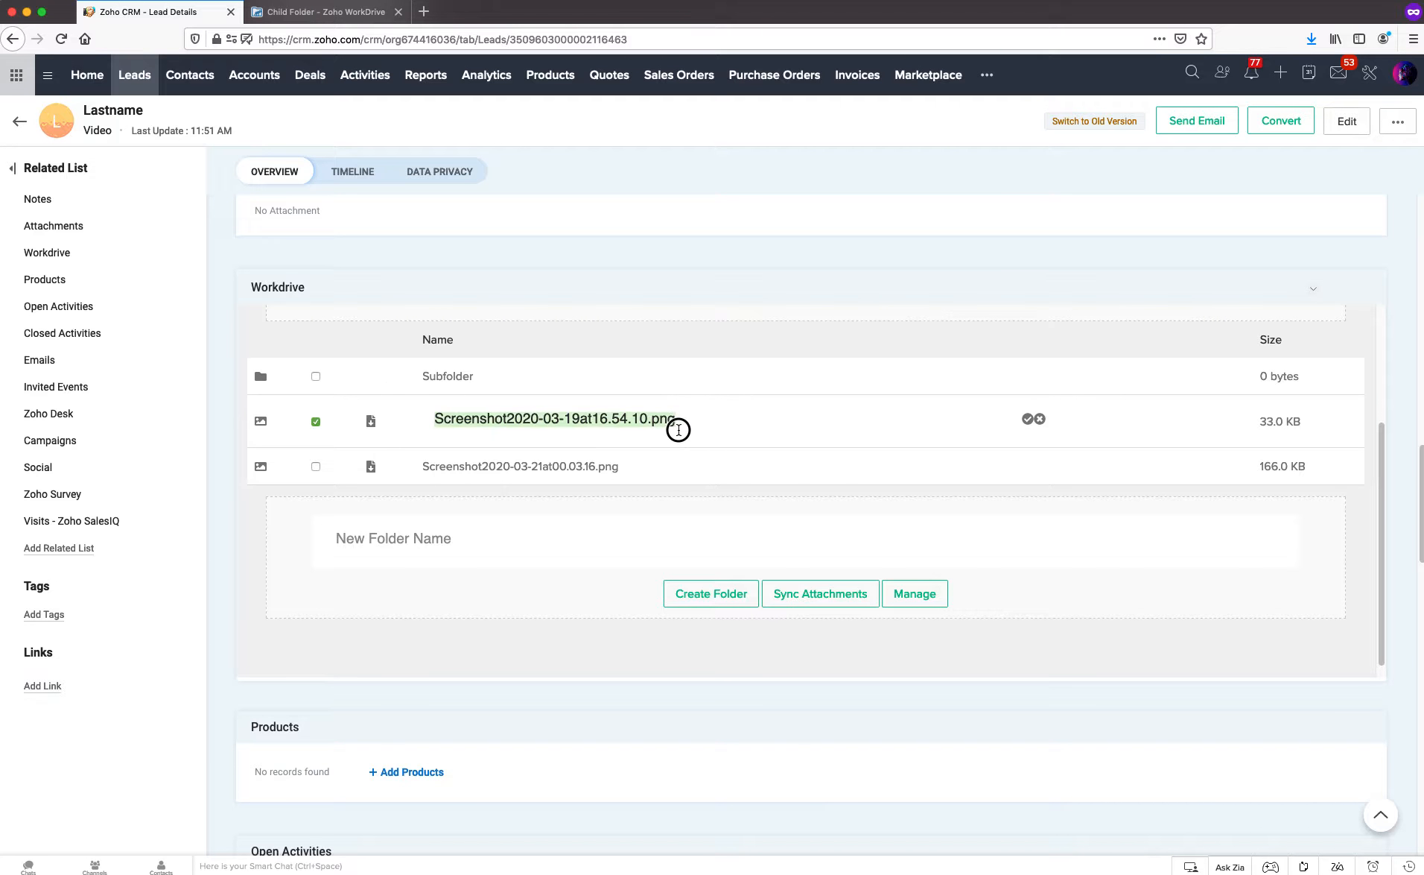
{"action": "key", "text": "BackSpace"}
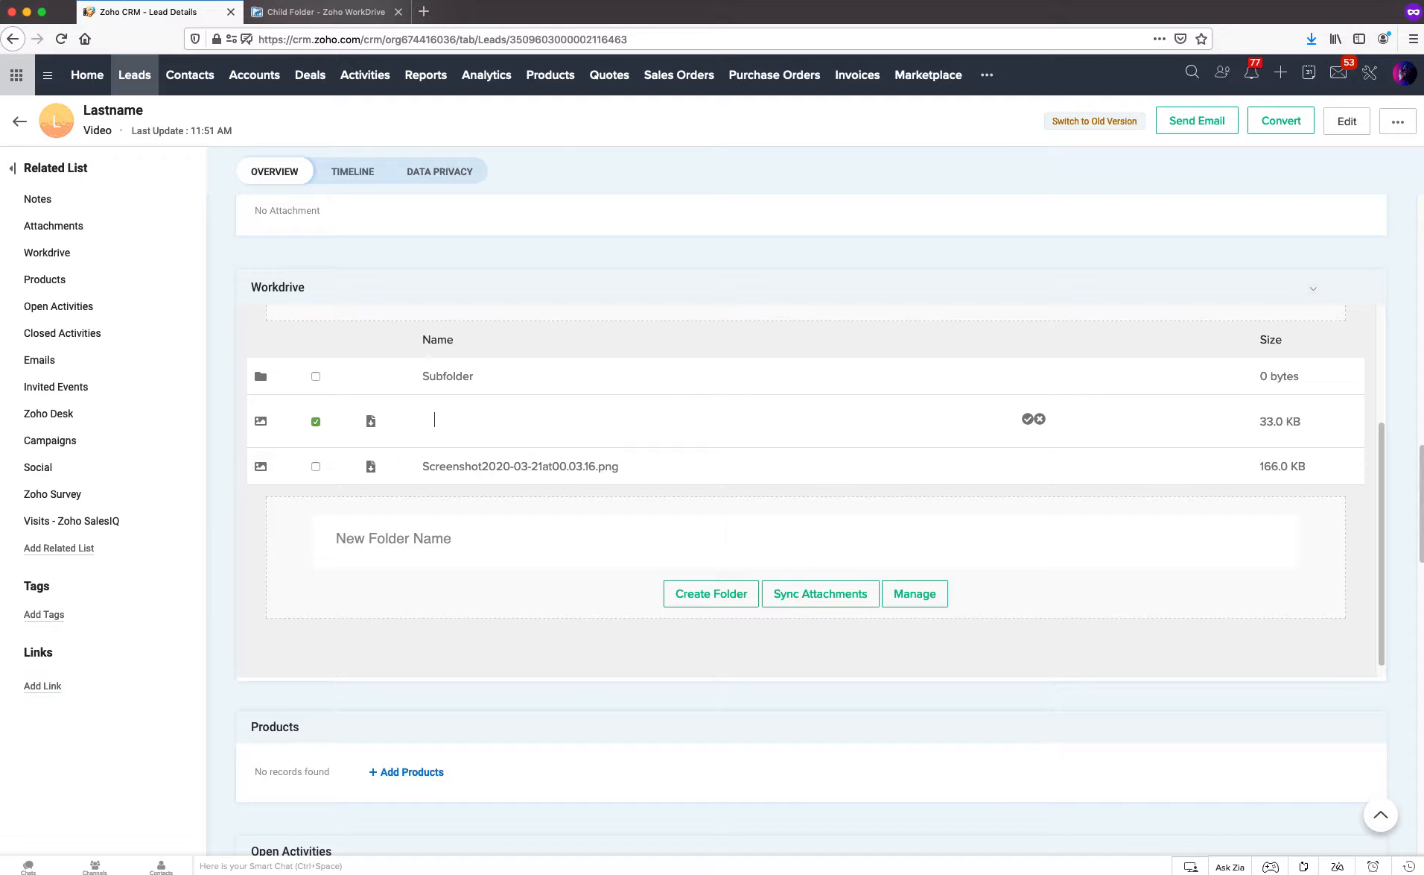
{"action": "type", "text": "Renamed File"}
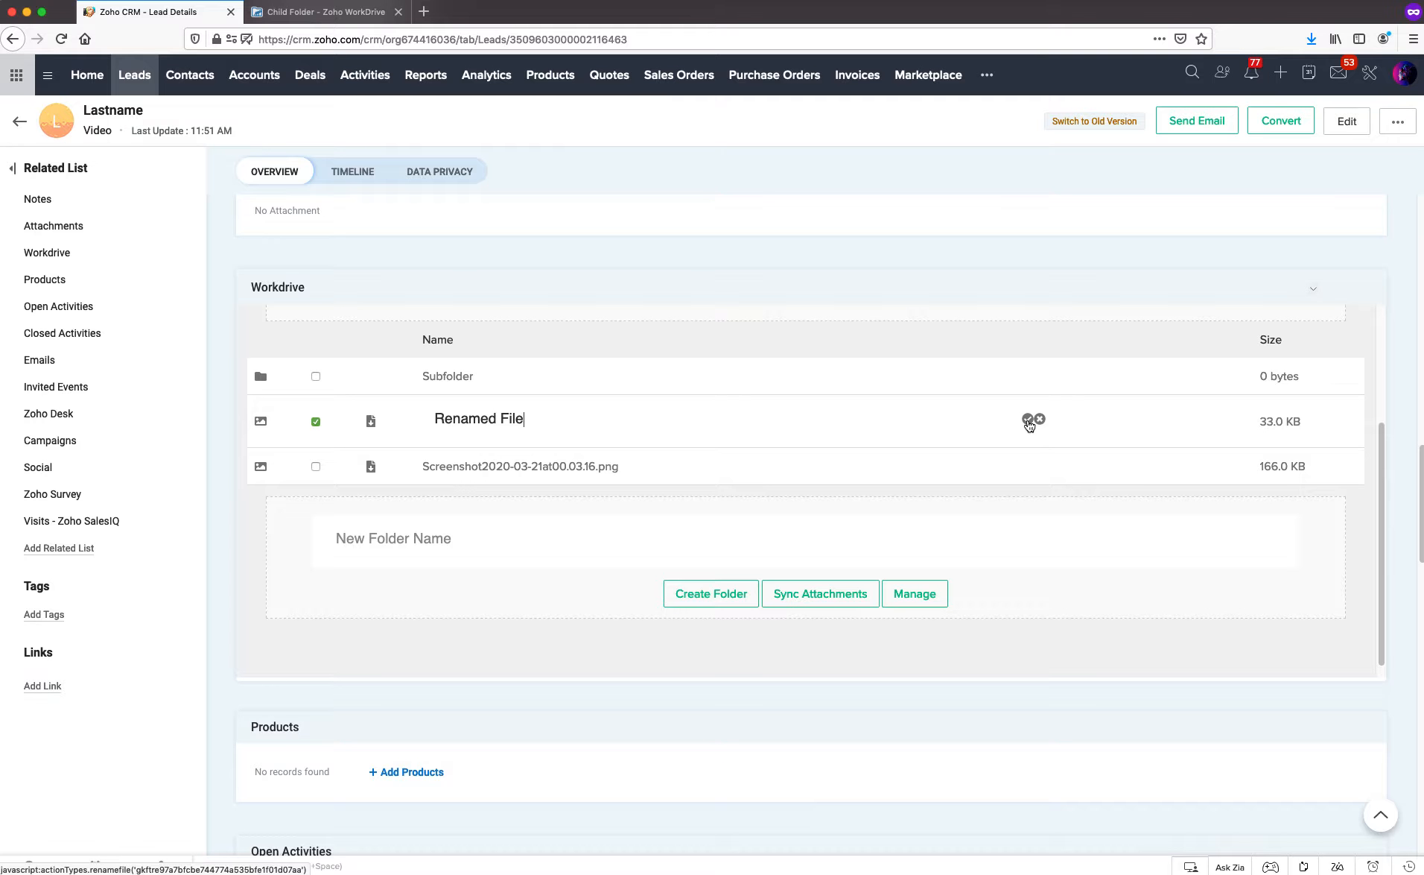
{"action": "left_click", "coordinate": [1029, 421]}
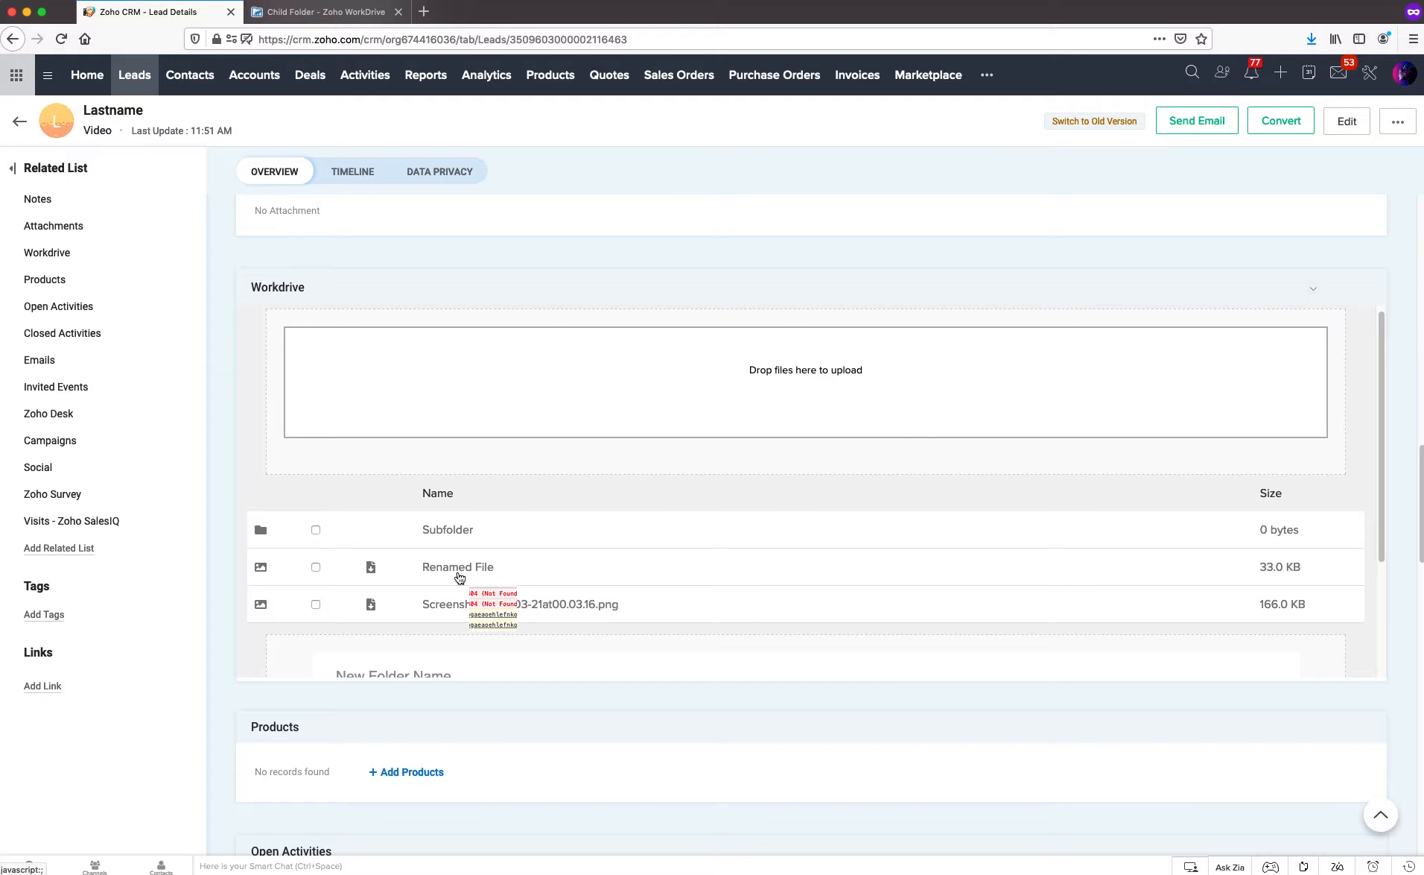
Switch to Zoho WorkDrive to check the file name in the lead's folder, and return to the lead in Zoho CRM.
{"action": "left_click", "coordinate": [310, 18]}
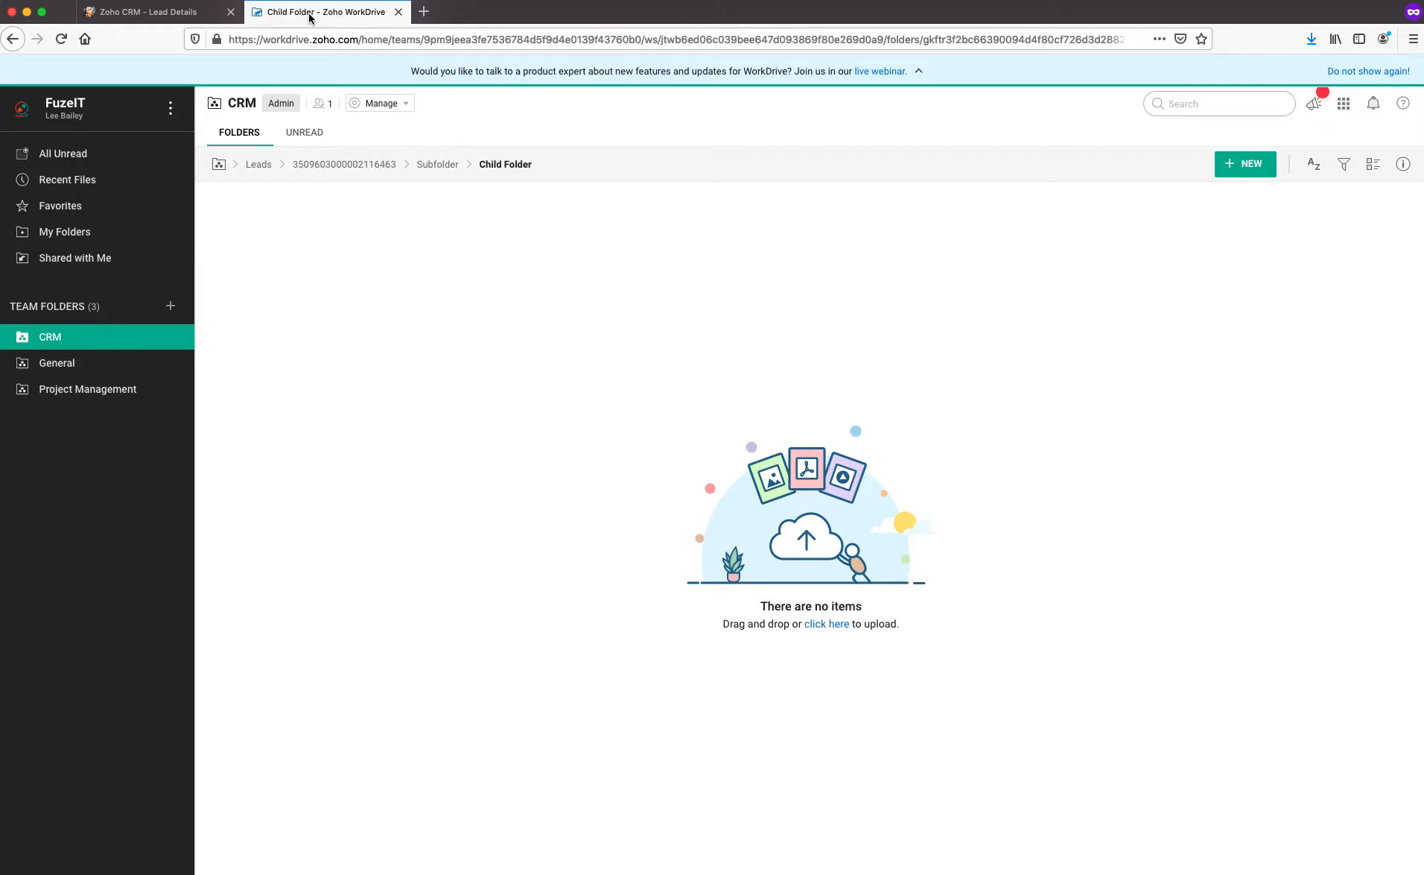
{"action": "left_click", "coordinate": [352, 165]}
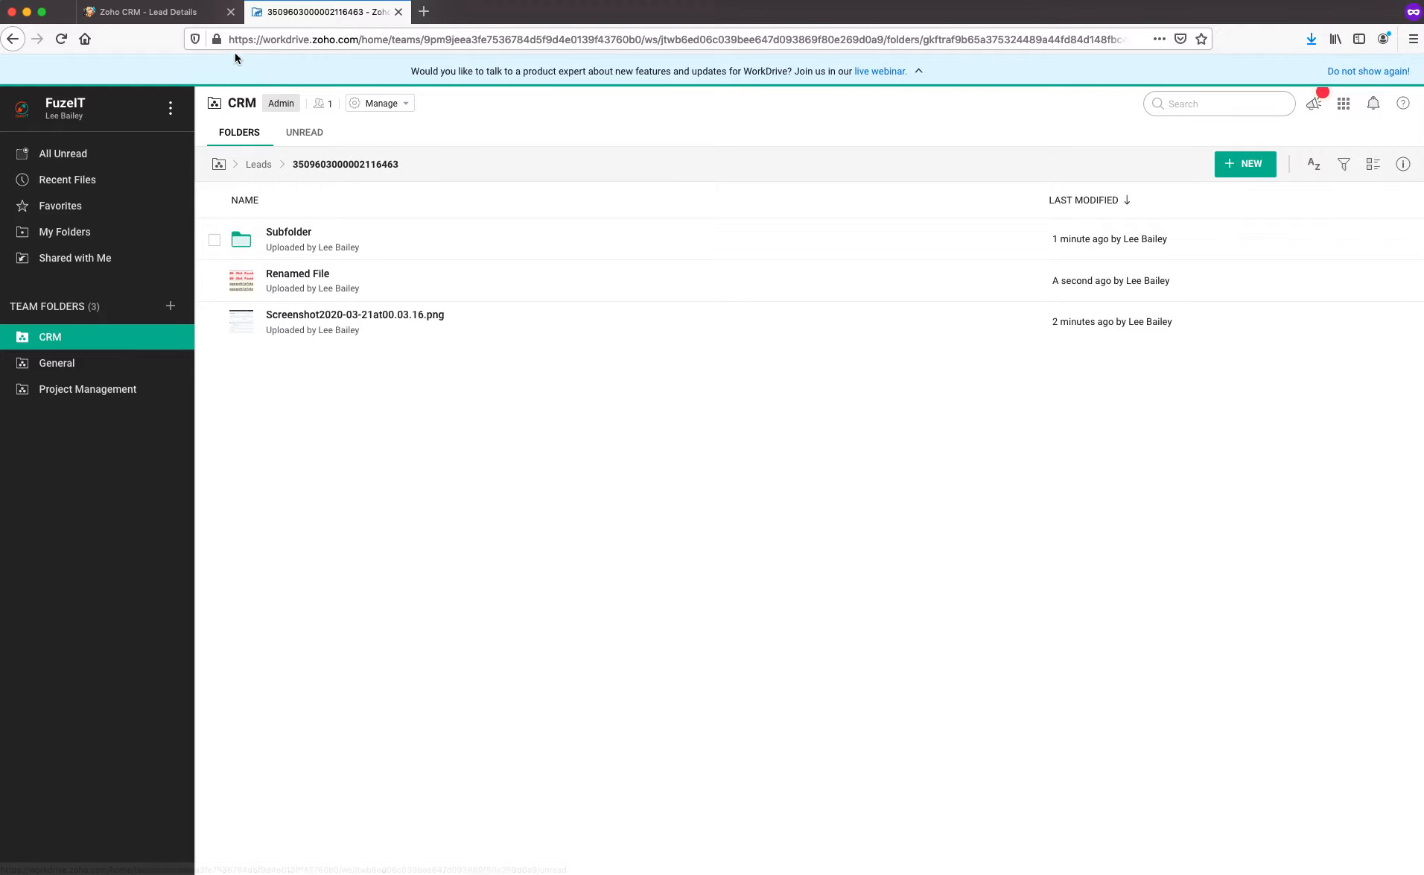
{"action": "left_click", "coordinate": [178, 14]}
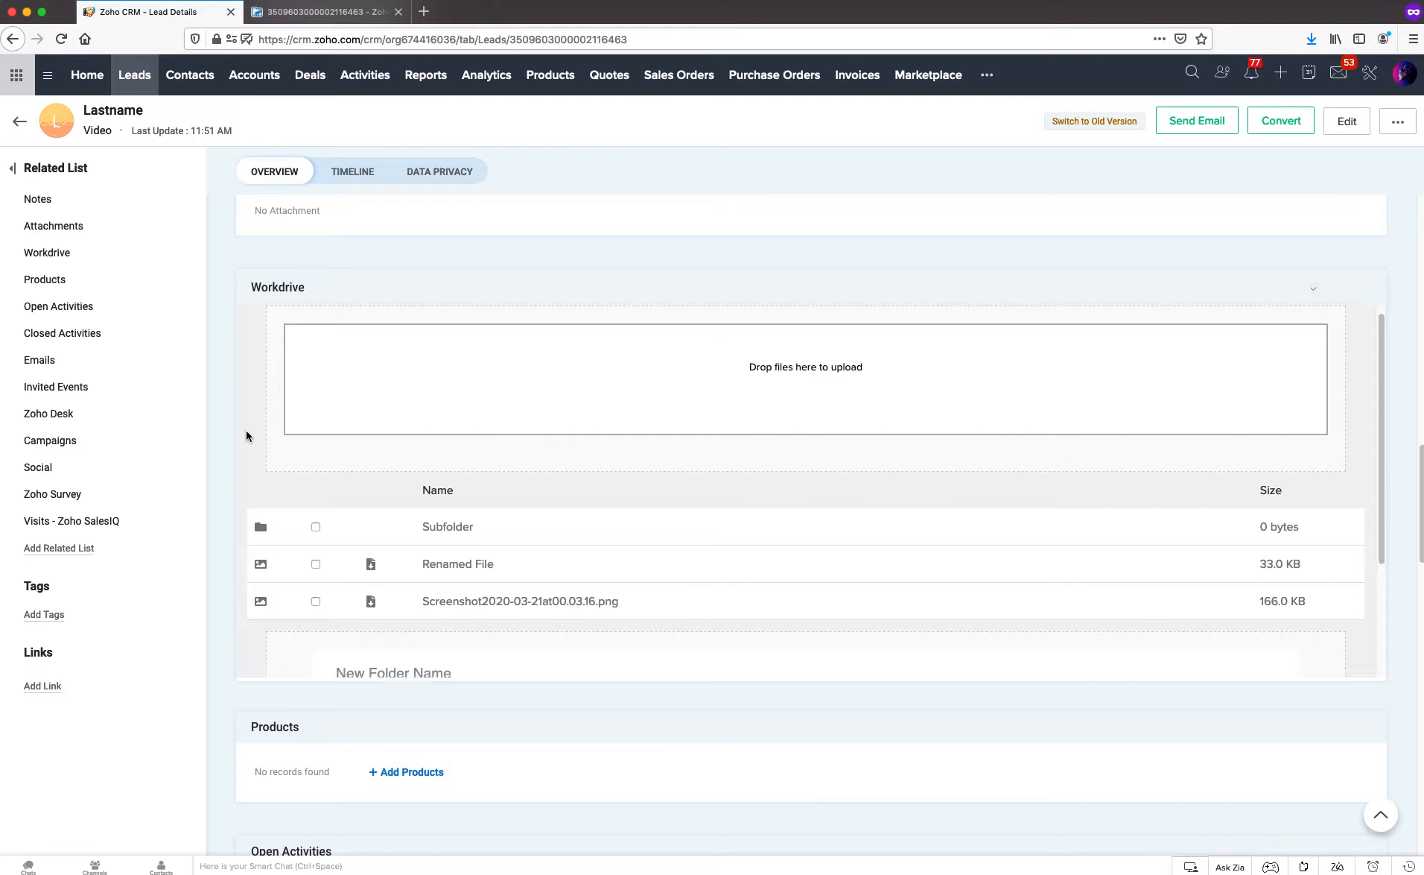
Copy Screenshot2020-03-21at00.03.16.png from the root of the lead's Workdrive section and paste it into Subfolder.
{"action": "scroll", "coordinate": [246, 432], "scroll_direction": "down", "scroll_amount": 3}
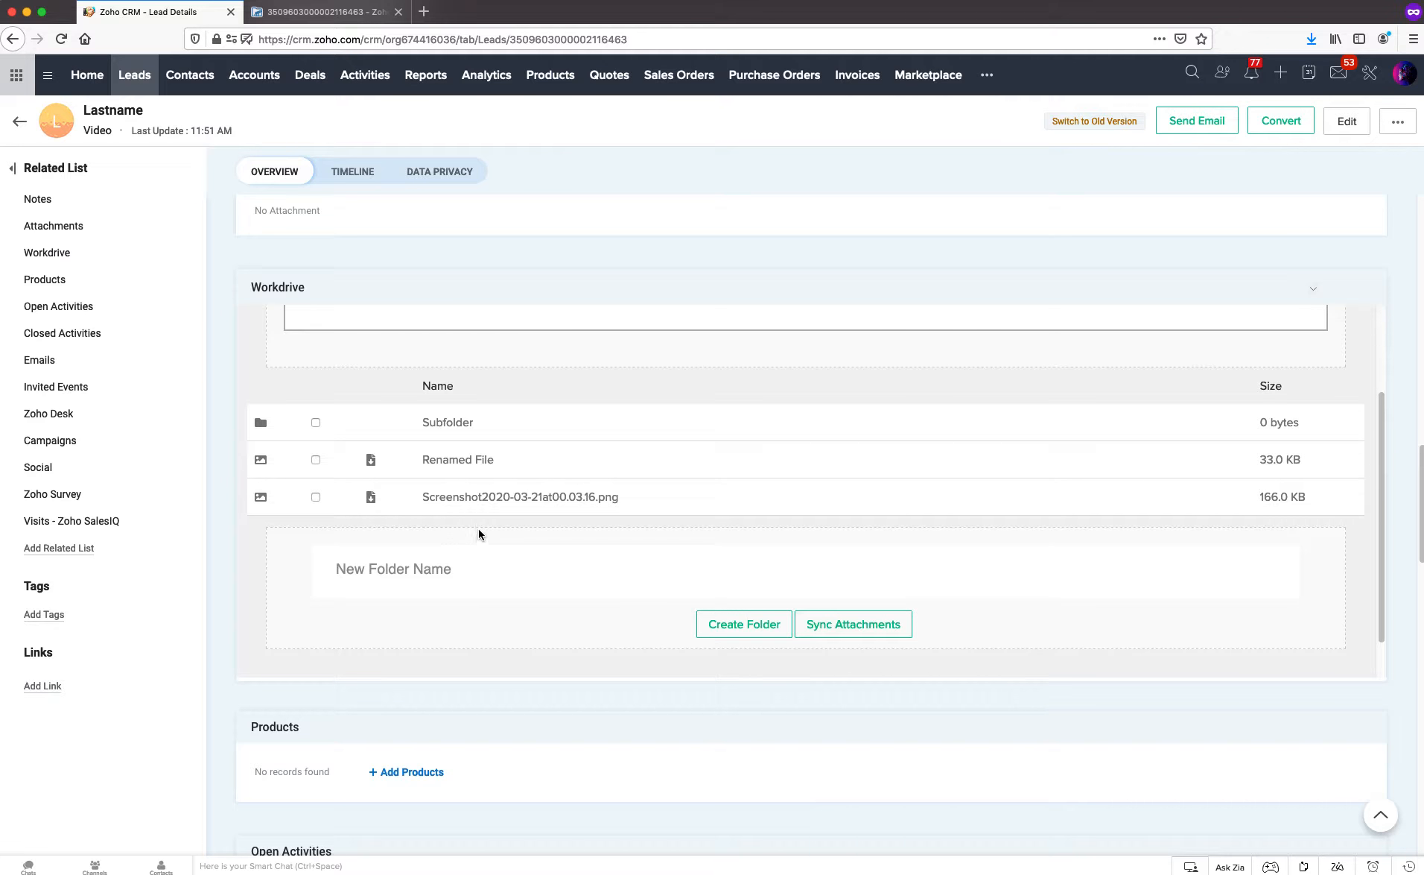
{"action": "mouse_move", "coordinate": [444, 499]}
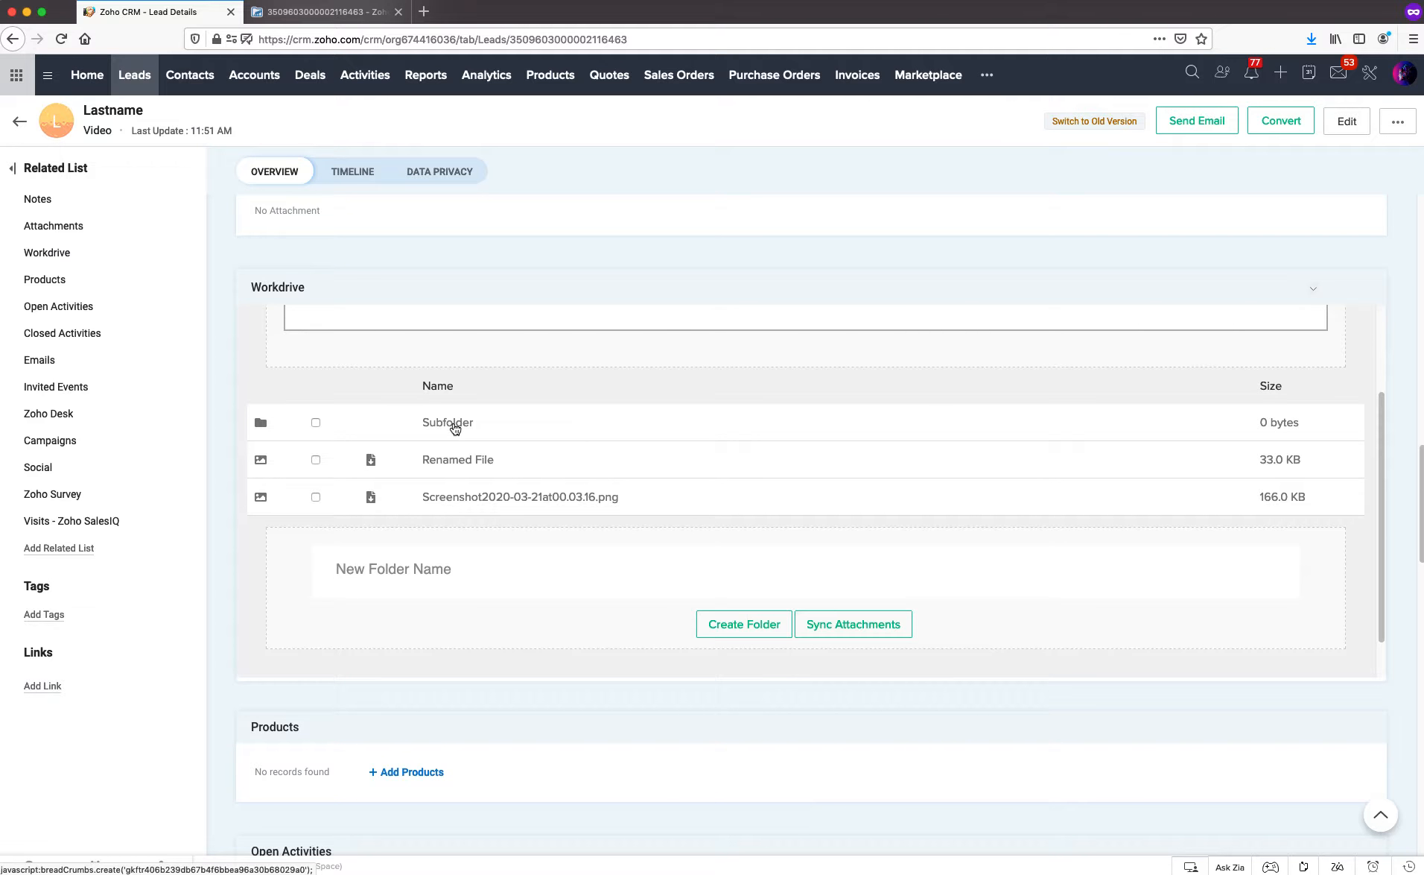
{"action": "left_click", "coordinate": [315, 498]}
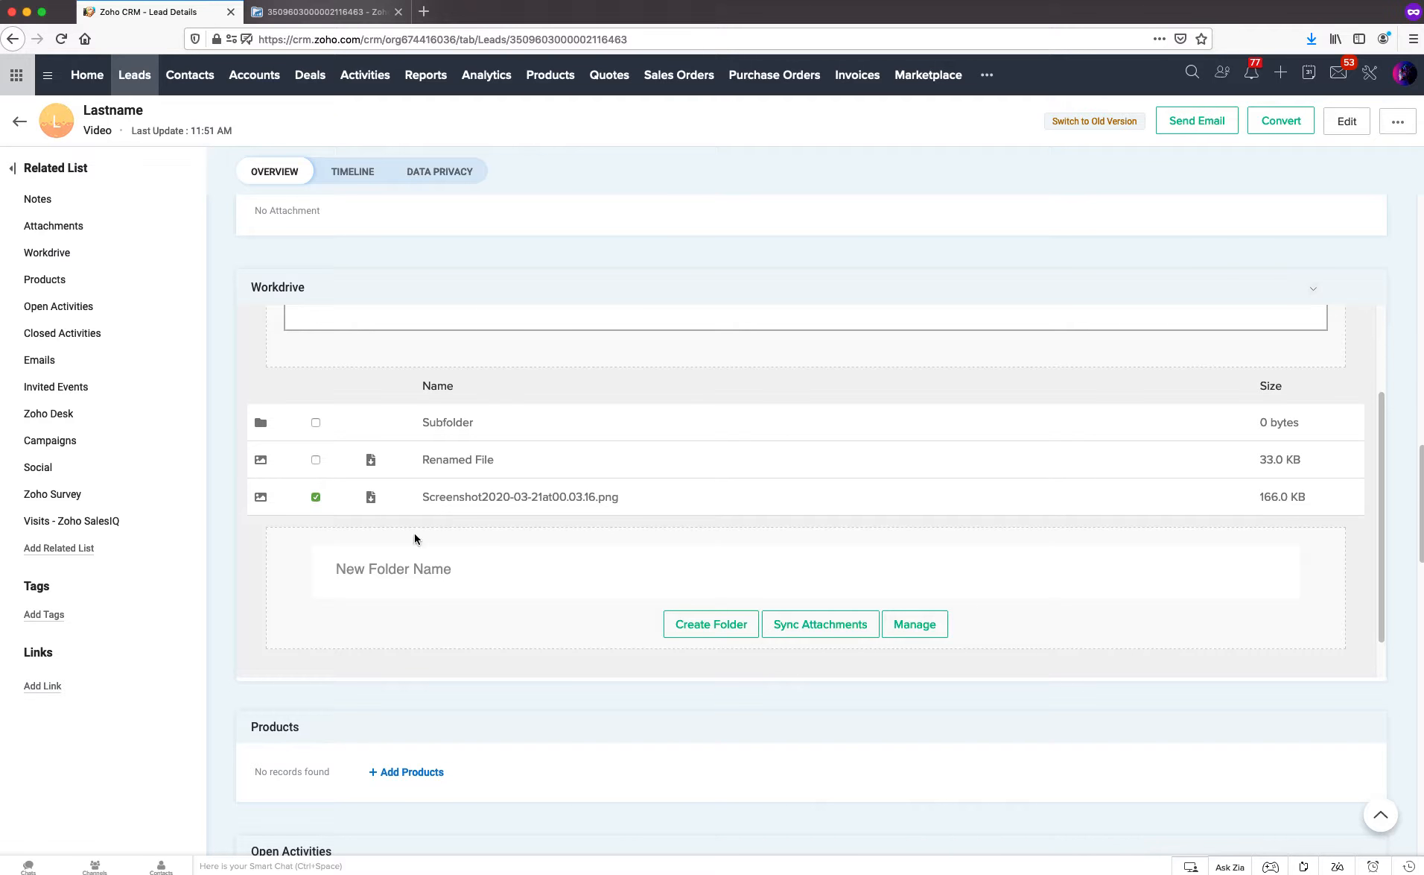
{"action": "scroll", "coordinate": [700, 585], "scroll_direction": "down", "scroll_amount": 2}
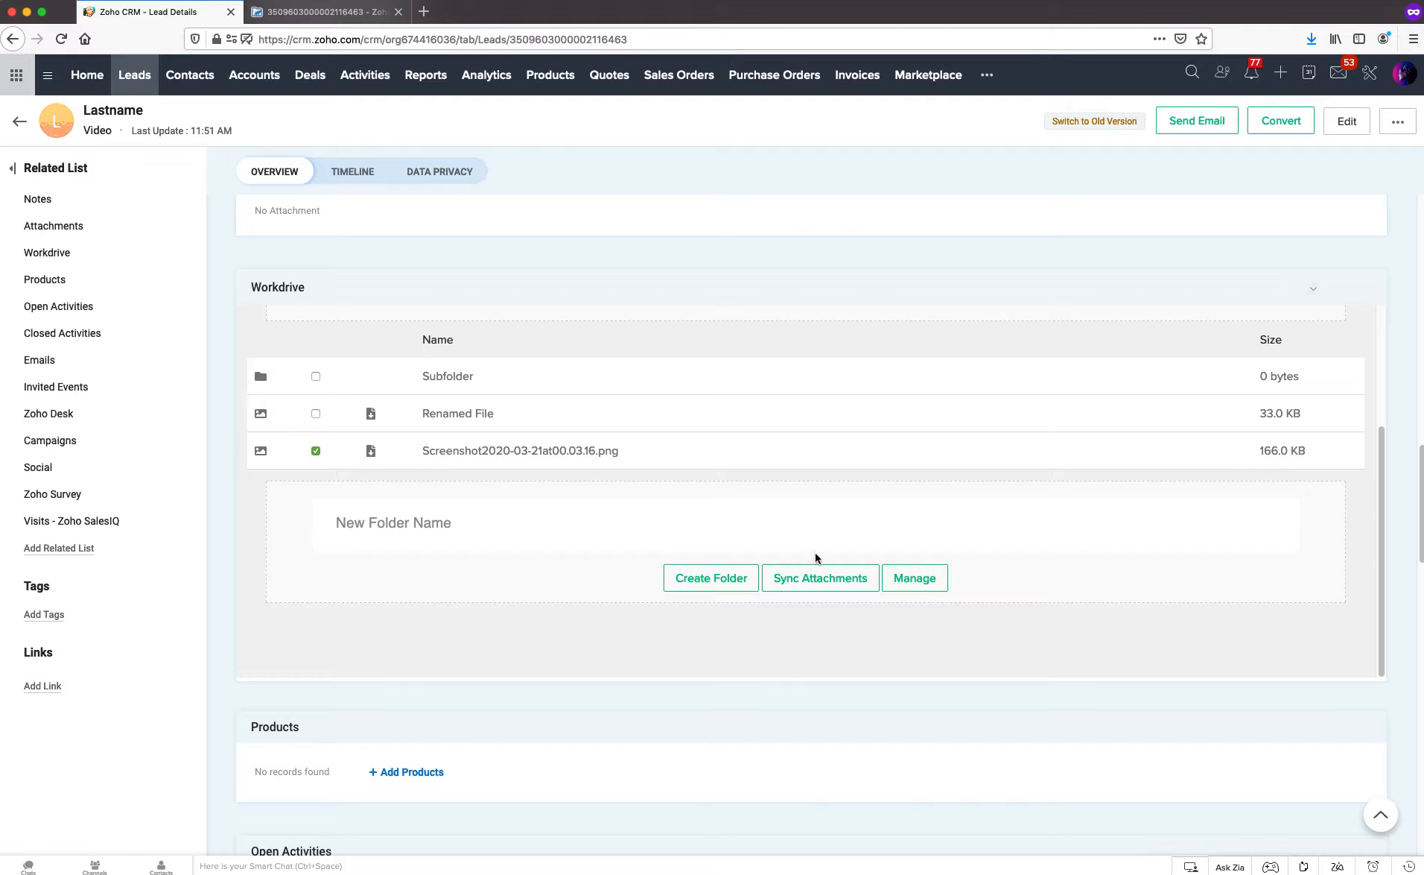
{"action": "left_click", "coordinate": [920, 579]}
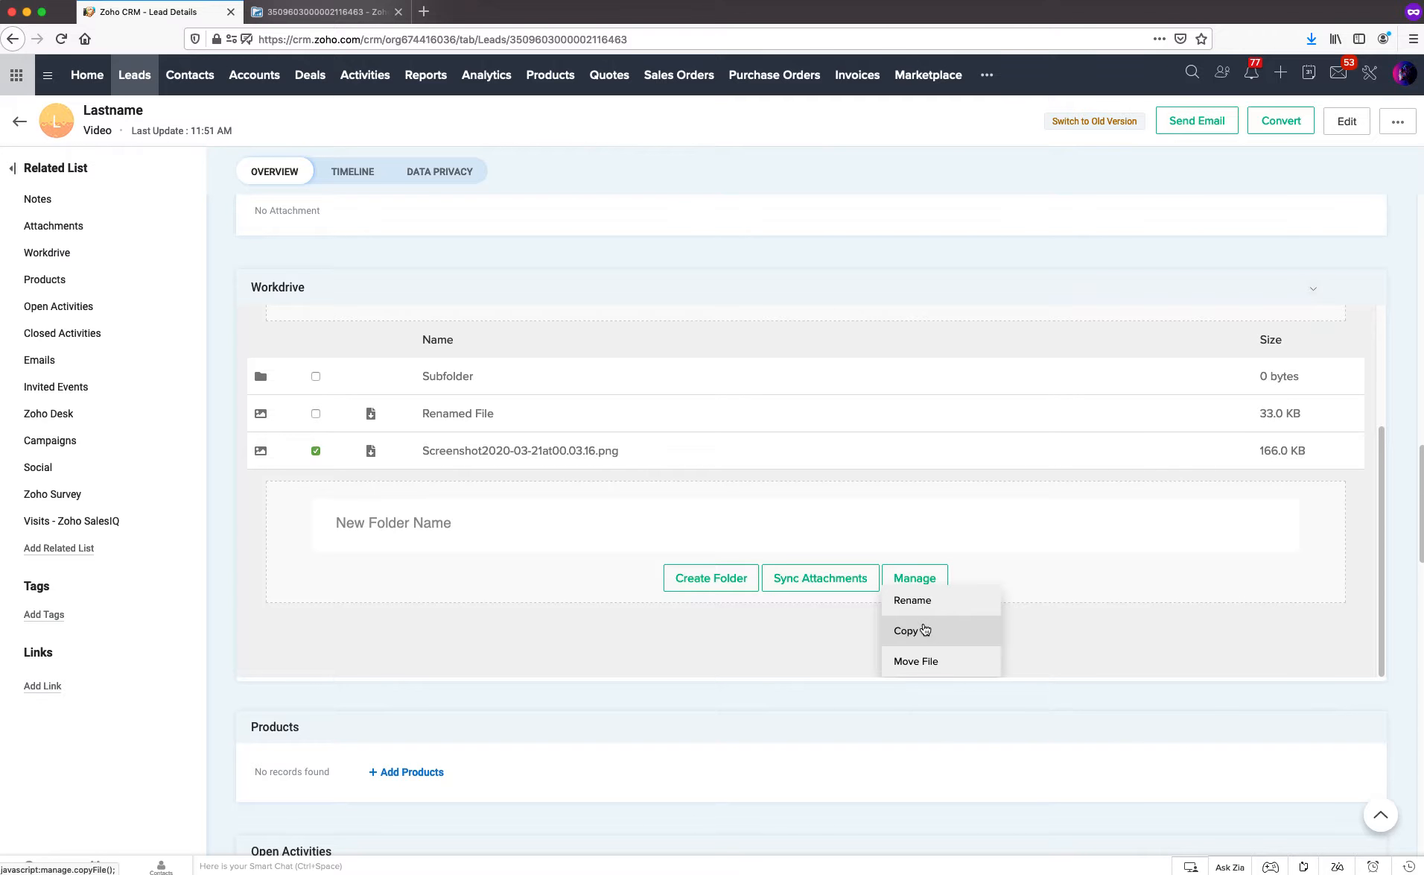
{"action": "left_click", "coordinate": [919, 633]}
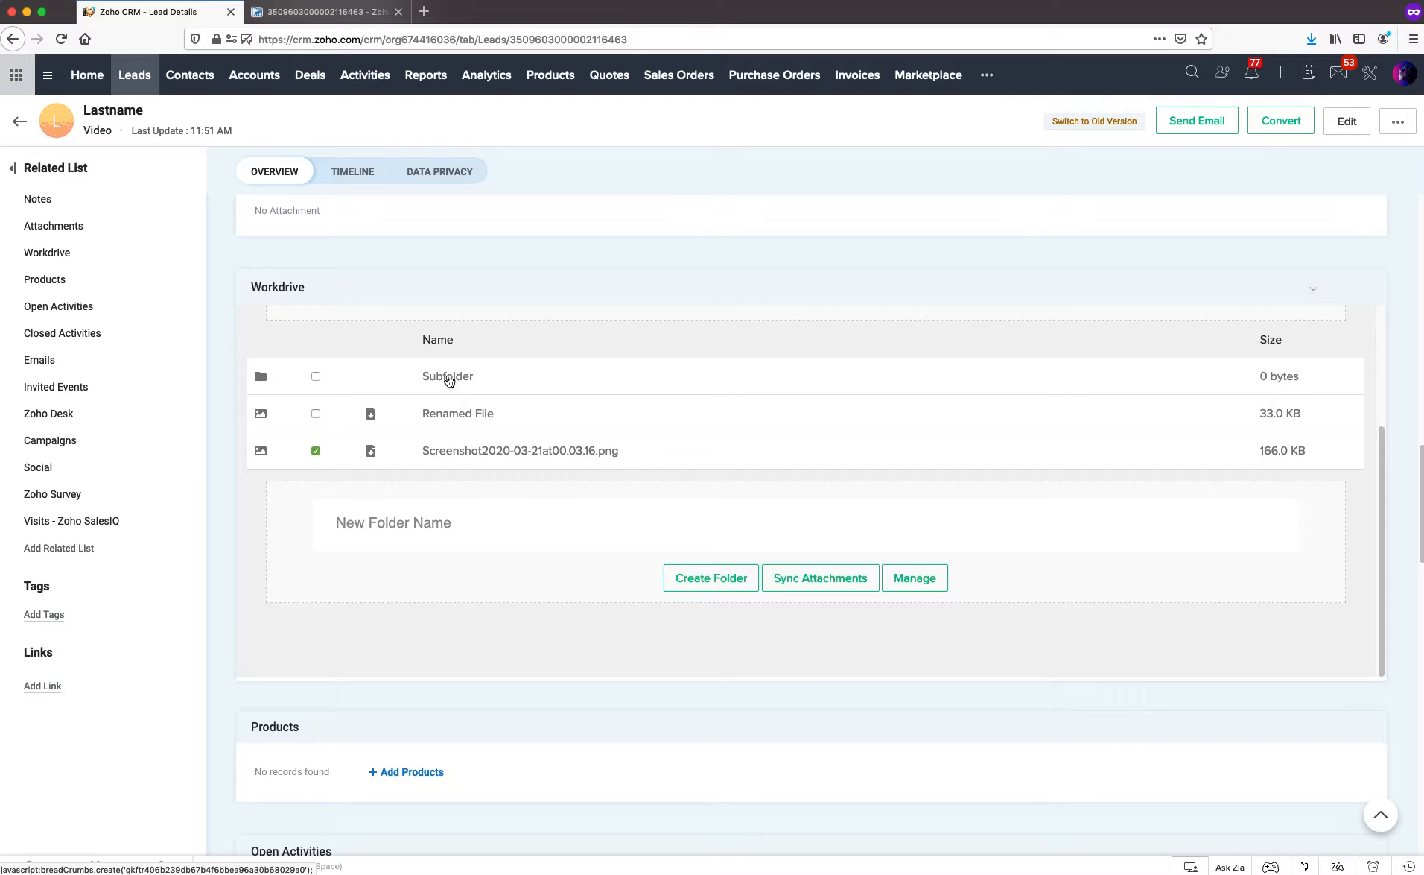
{"action": "left_click", "coordinate": [449, 378]}
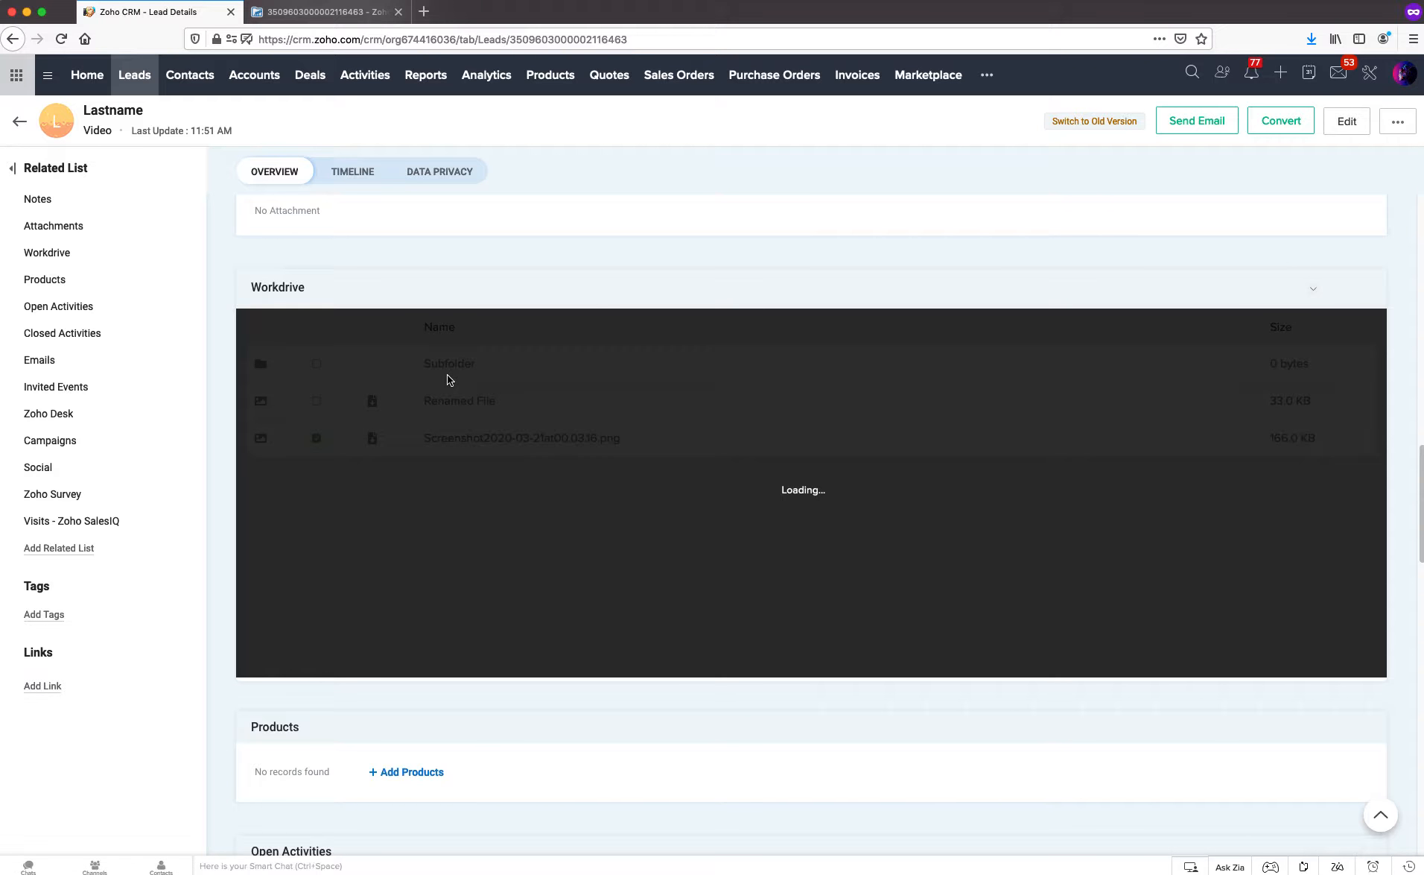
{"action": "scroll", "coordinate": [514, 481], "scroll_direction": "down", "scroll_amount": 3}
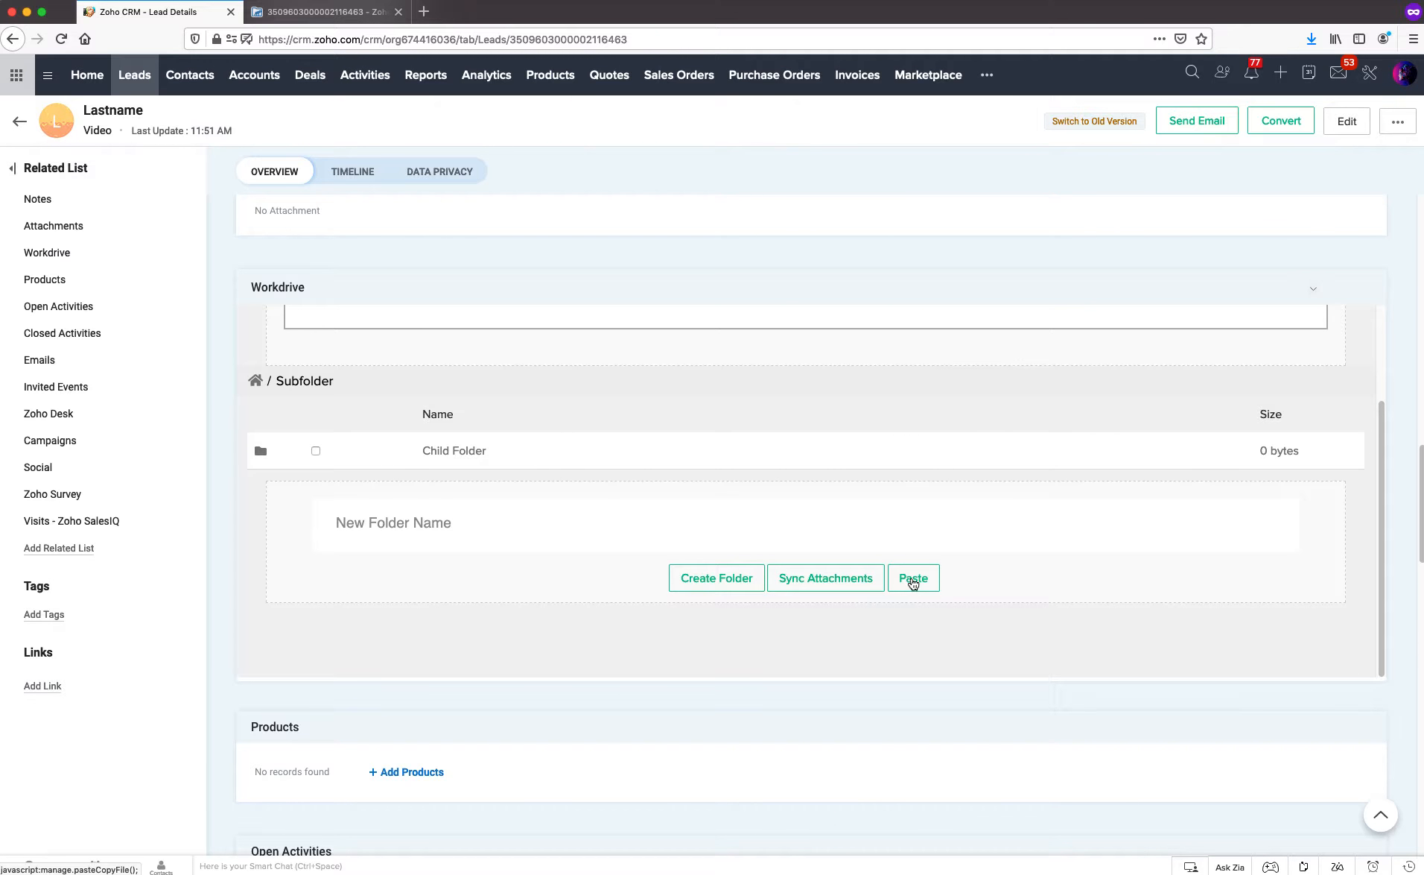
{"action": "left_click", "coordinate": [914, 579]}
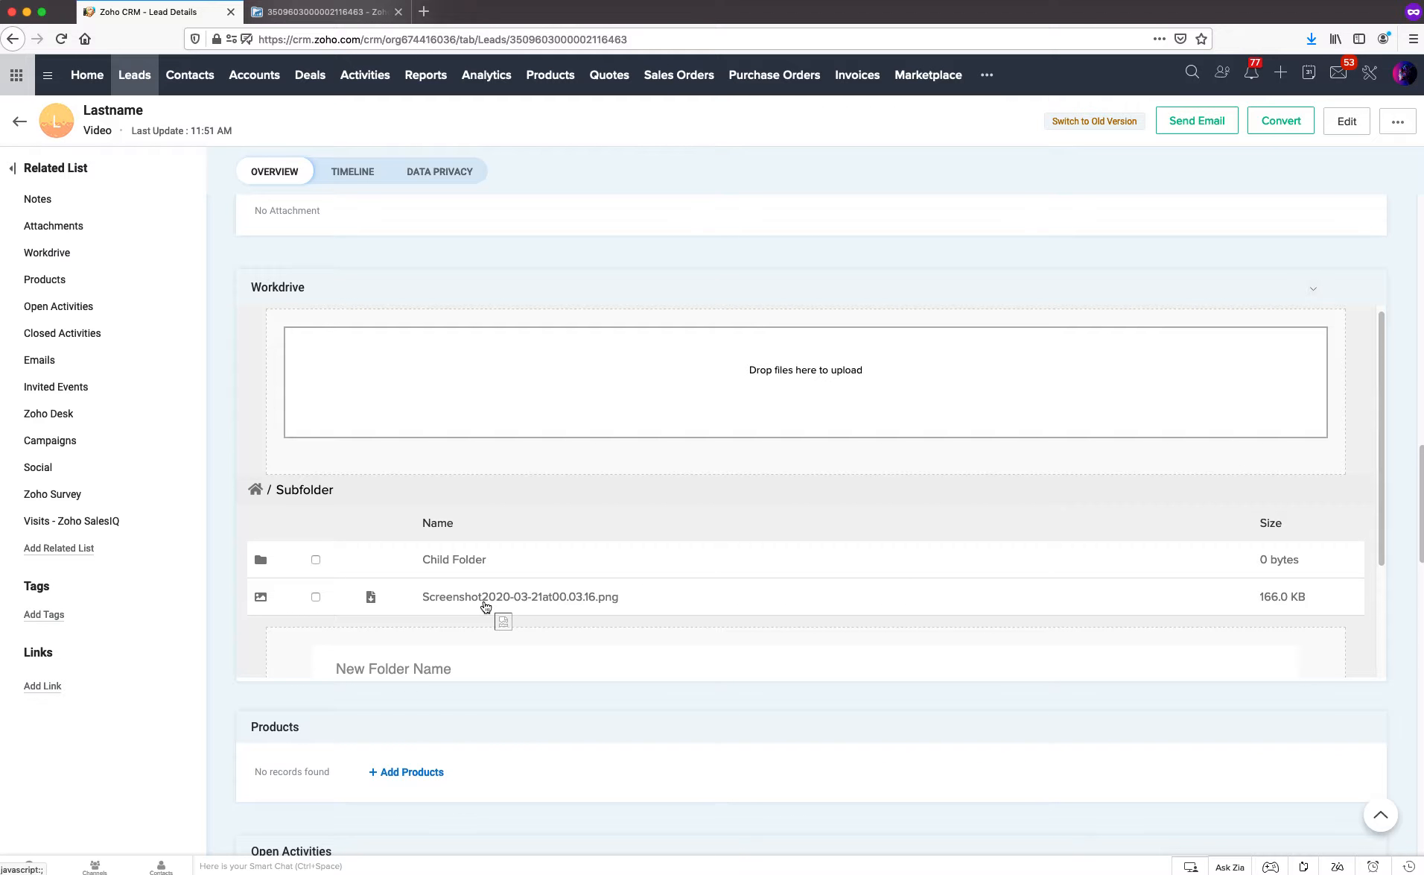
Compare the lead's root folder and Subfolder, inspect Subfolder in Zoho WorkDrive, and return to the lead in Zoho CRM.
{"action": "left_click", "coordinate": [255, 489]}
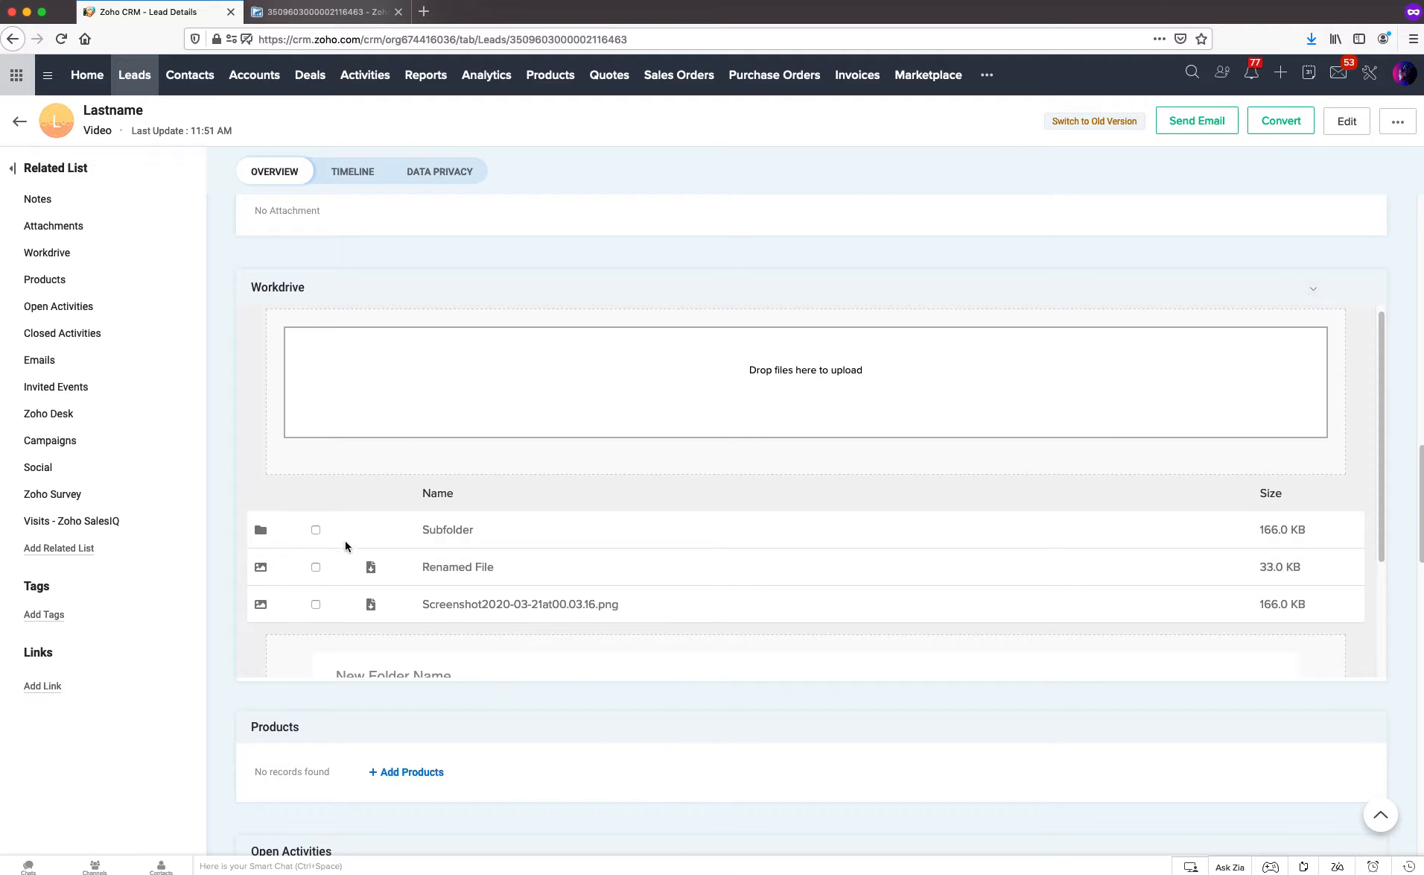
{"action": "left_click", "coordinate": [446, 530]}
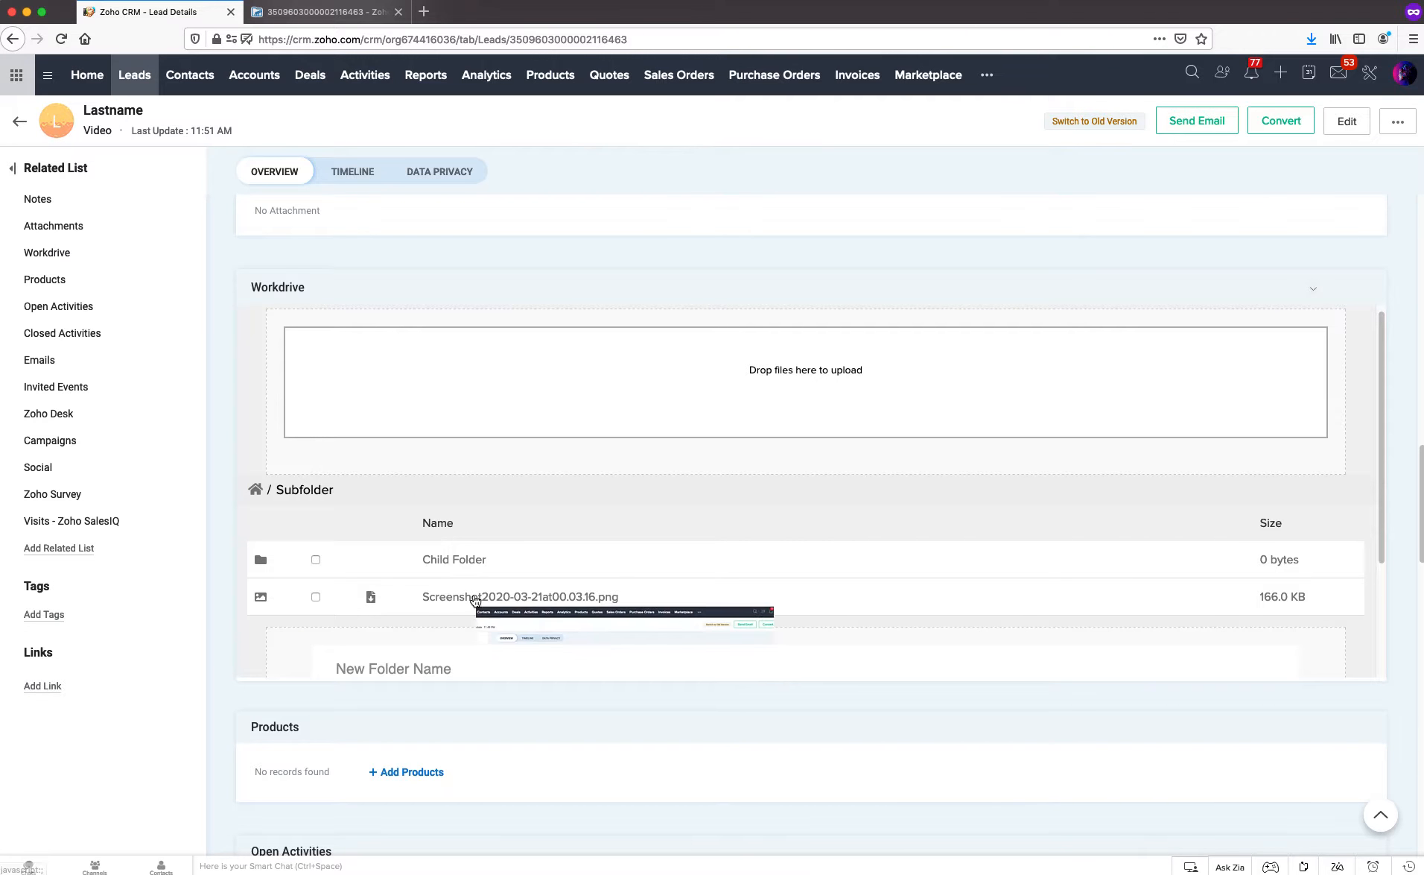
{"action": "left_click", "coordinate": [324, 15]}
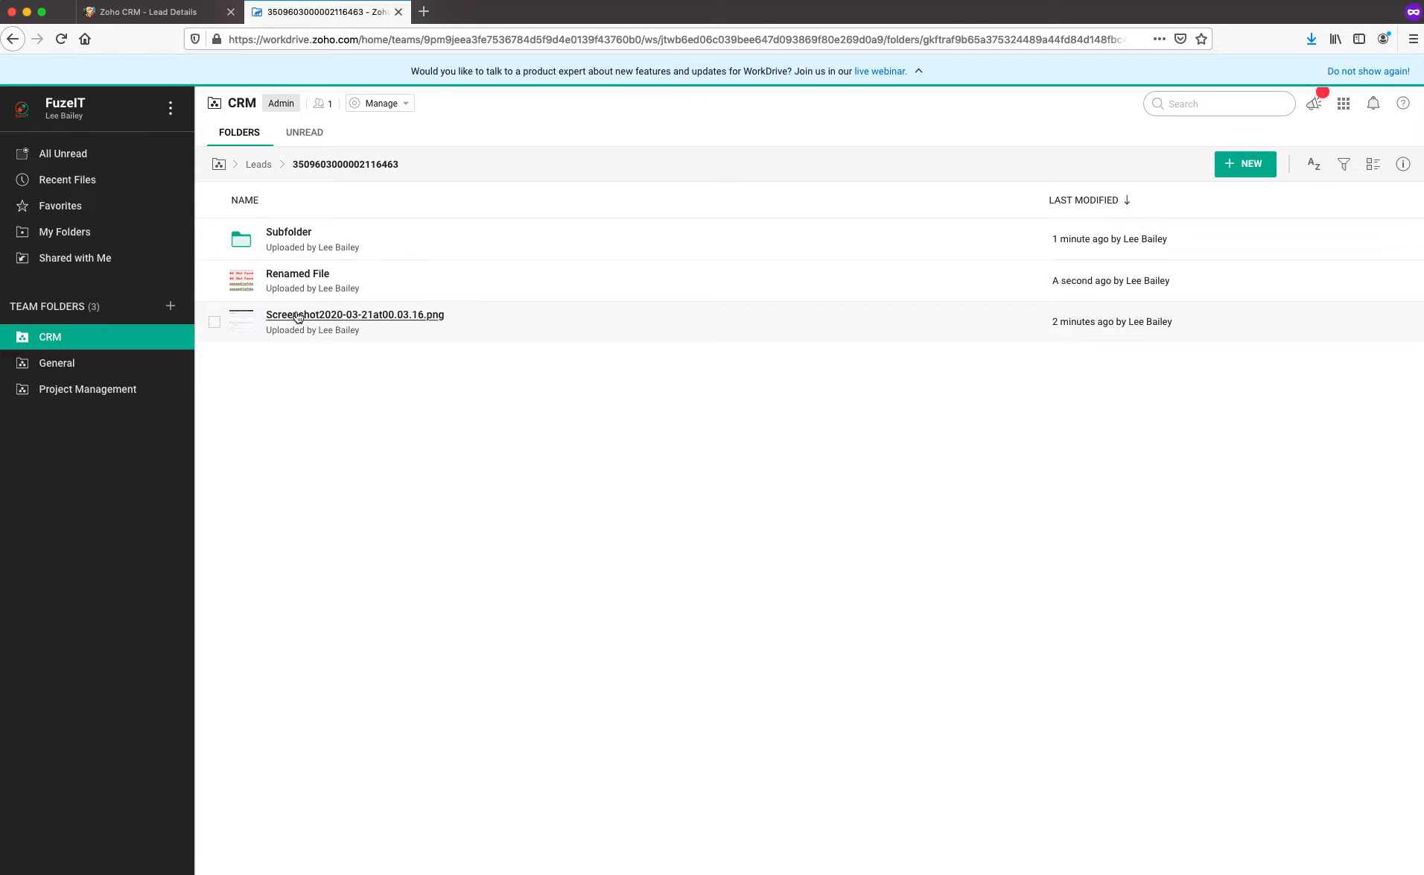
{"action": "left_click", "coordinate": [280, 234]}
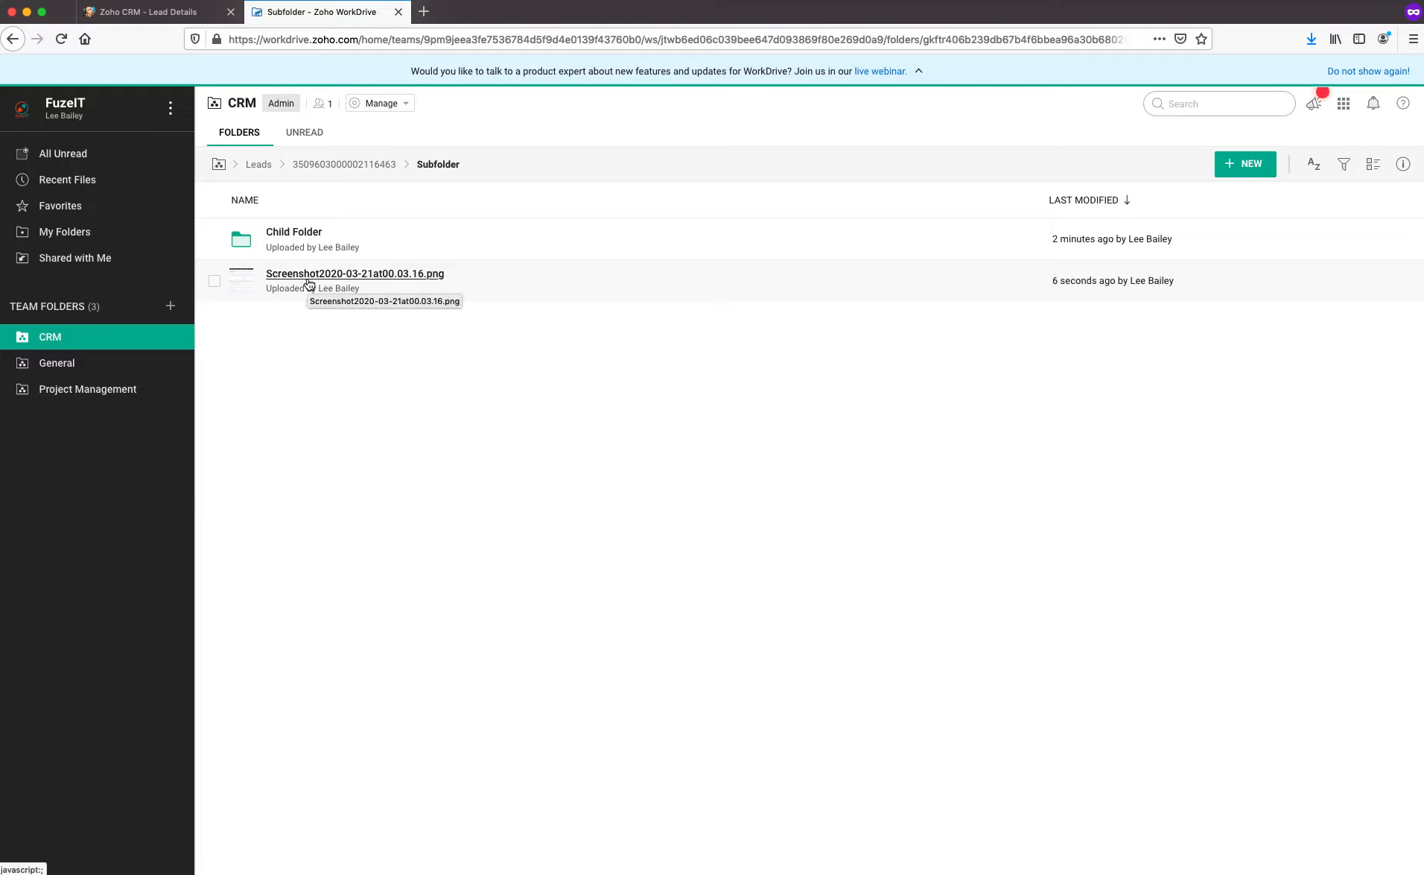
{"action": "left_click", "coordinate": [180, 18]}
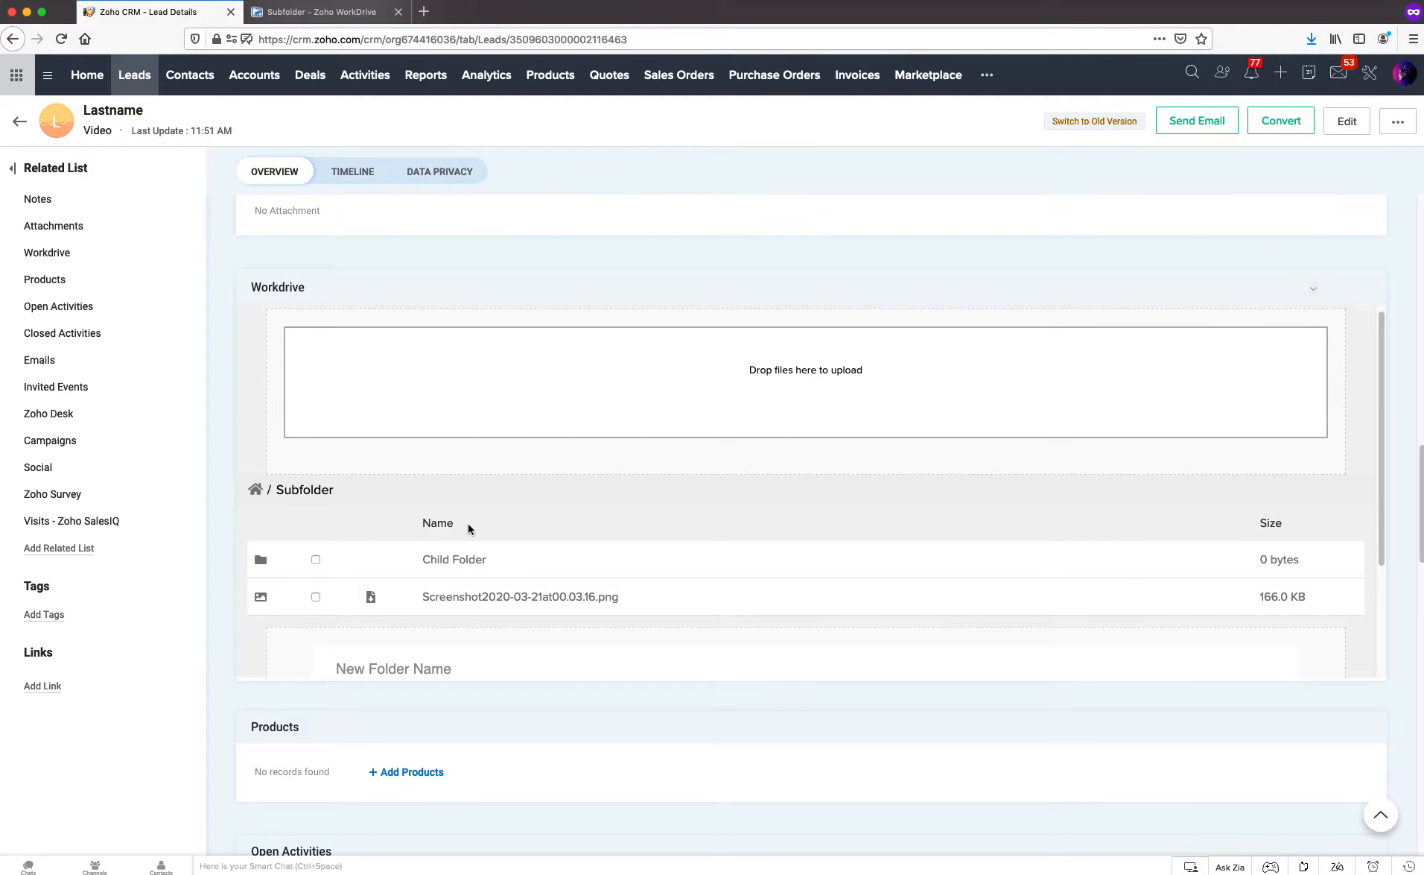
Move Screenshot2020-03-21at00.03.16.png from Subfolder into Child Folder, and go back up to Subfolder.
{"action": "scroll", "coordinate": [464, 537], "scroll_direction": "down", "scroll_amount": 3}
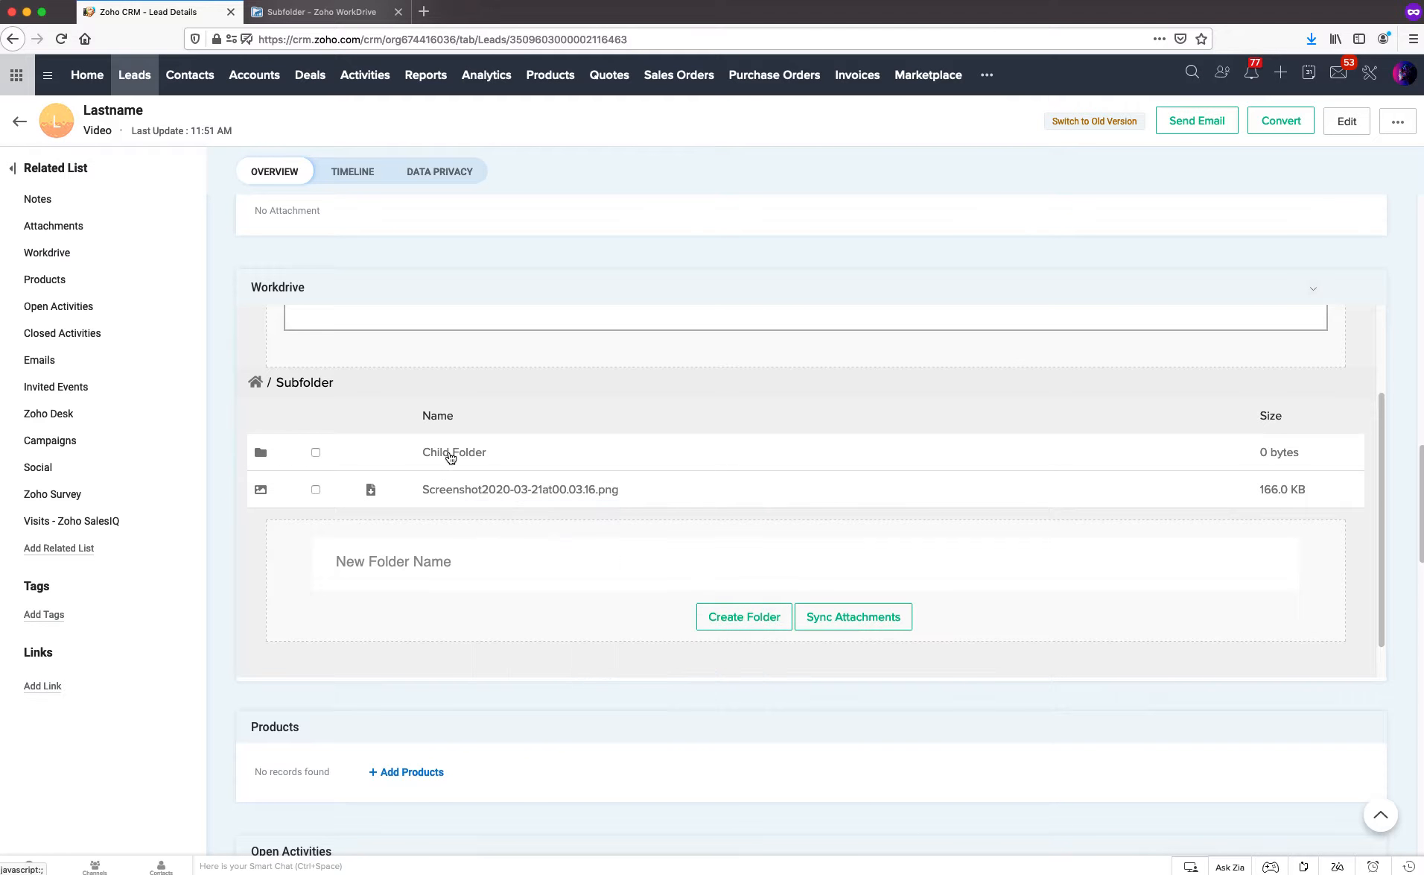
{"action": "left_click", "coordinate": [315, 490]}
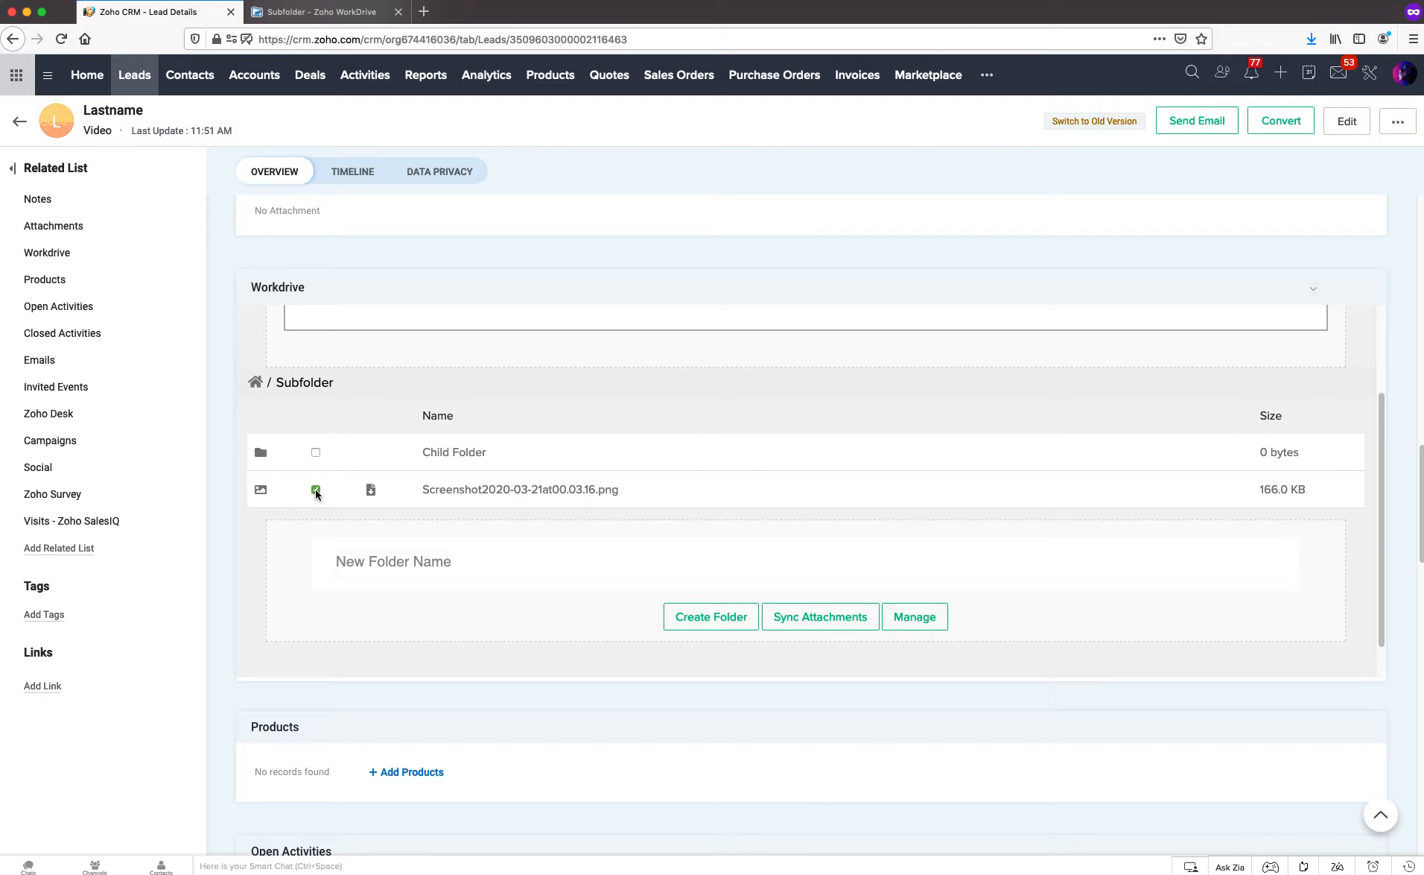
{"action": "scroll", "coordinate": [820, 559], "scroll_direction": "down", "scroll_amount": 1}
{"action": "mouse_move", "coordinate": [919, 576]}
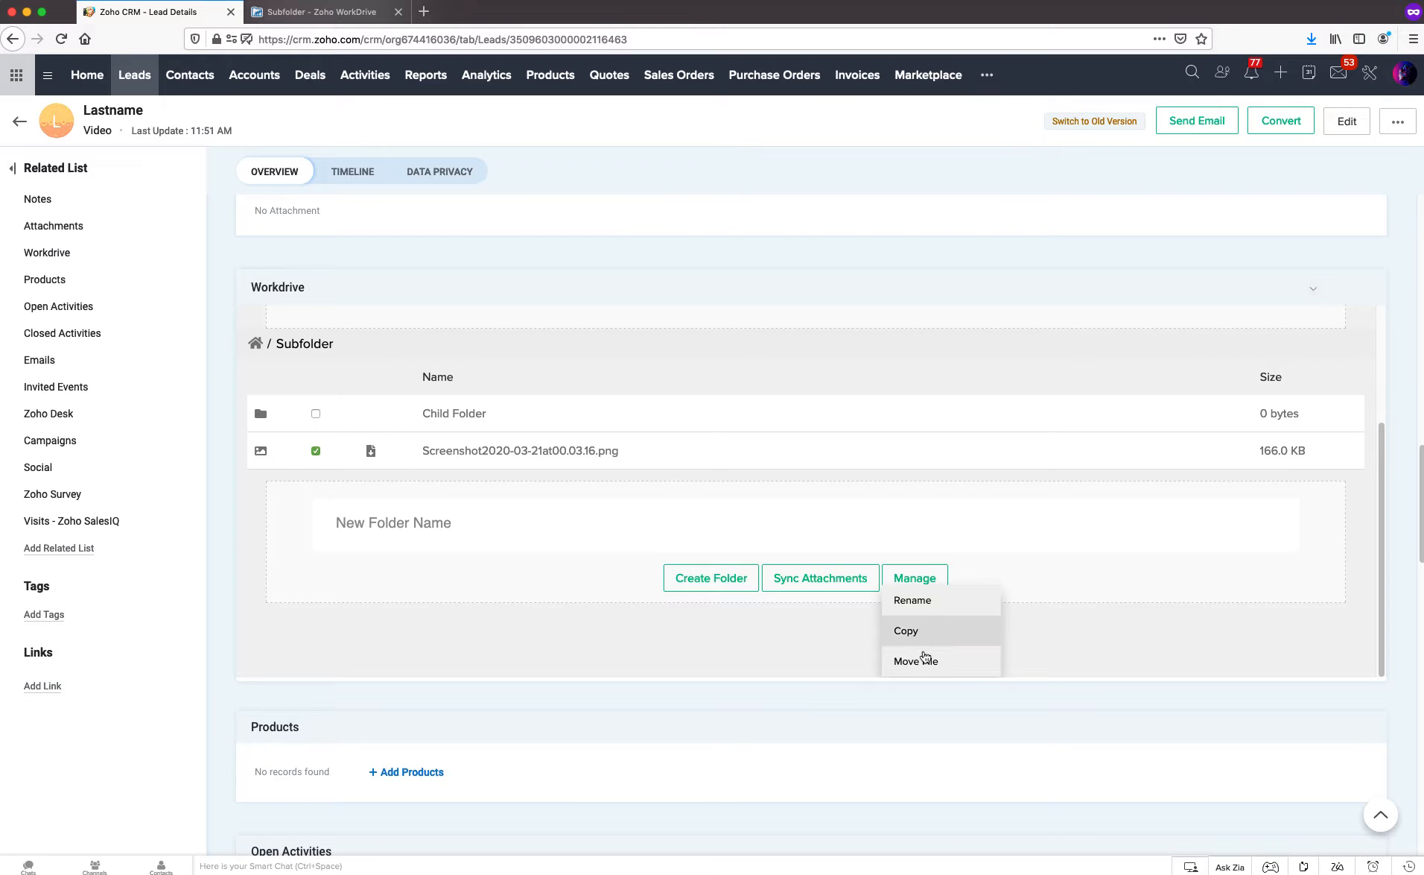
{"action": "left_click", "coordinate": [922, 662]}
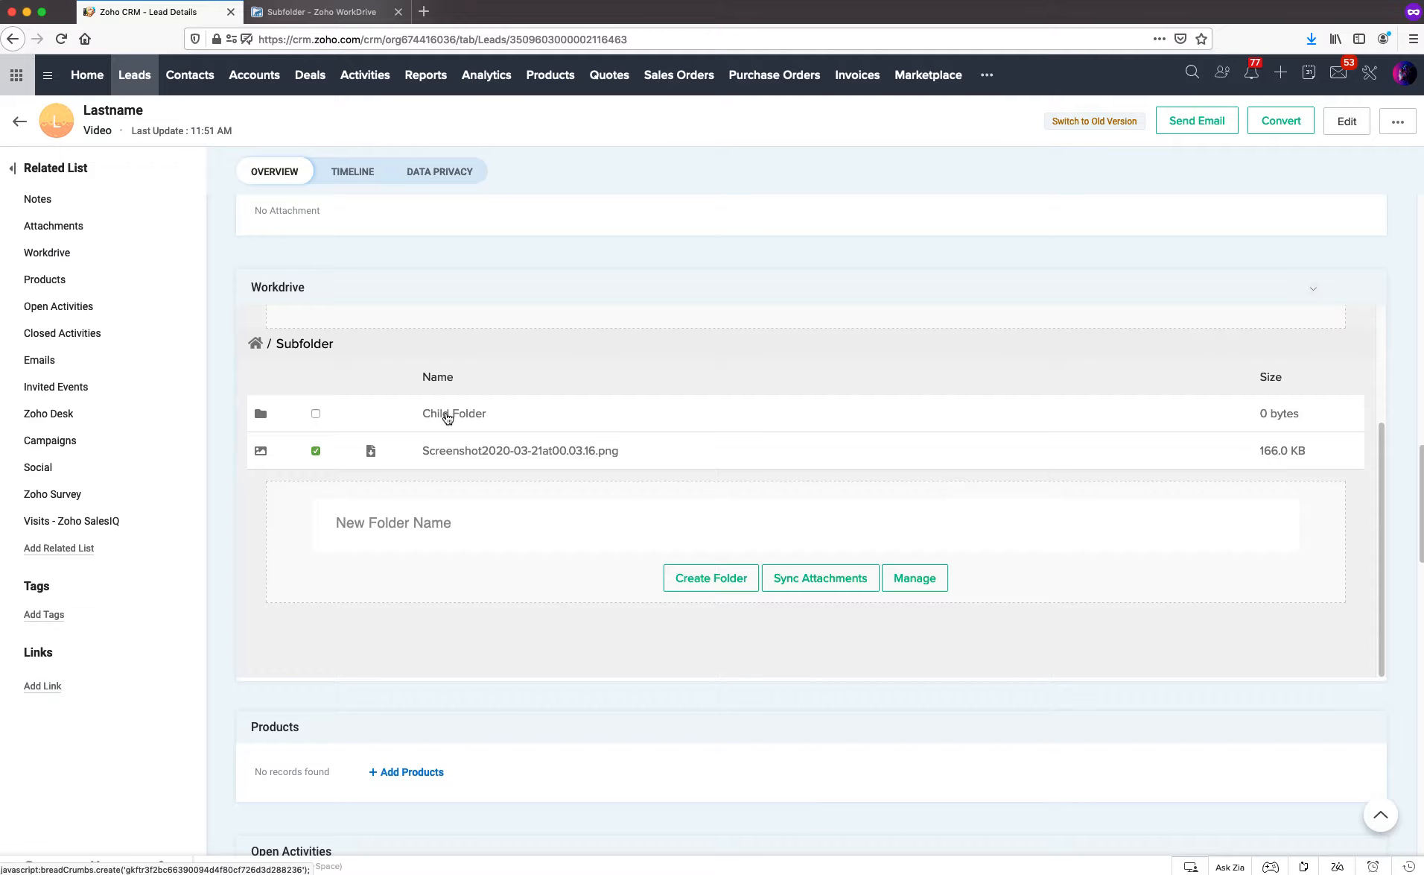
{"action": "left_click", "coordinate": [448, 414]}
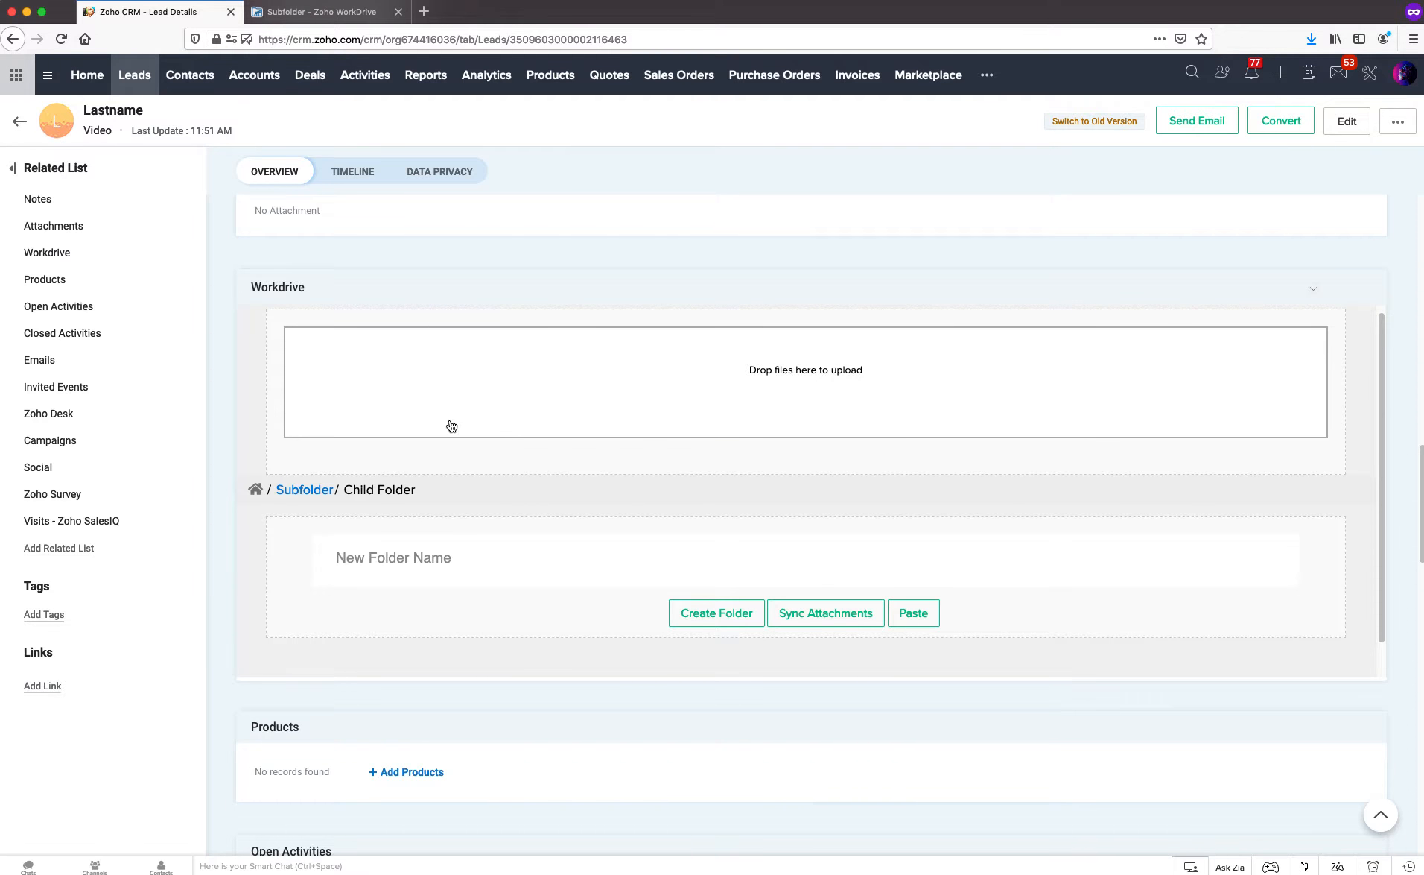
{"action": "scroll", "coordinate": [481, 507], "scroll_direction": "down", "scroll_amount": 1}
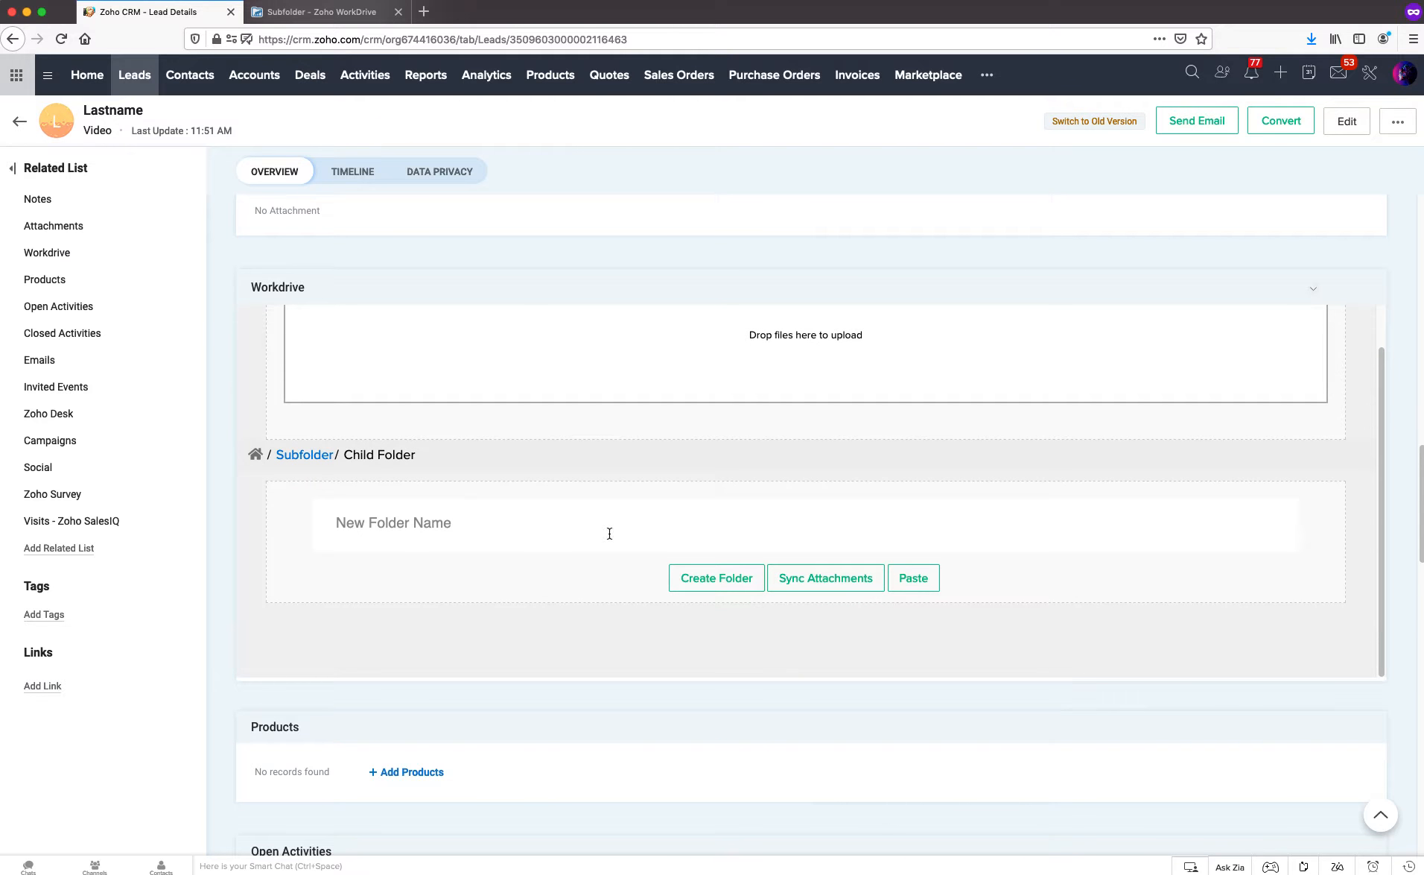
{"action": "left_click", "coordinate": [913, 579]}
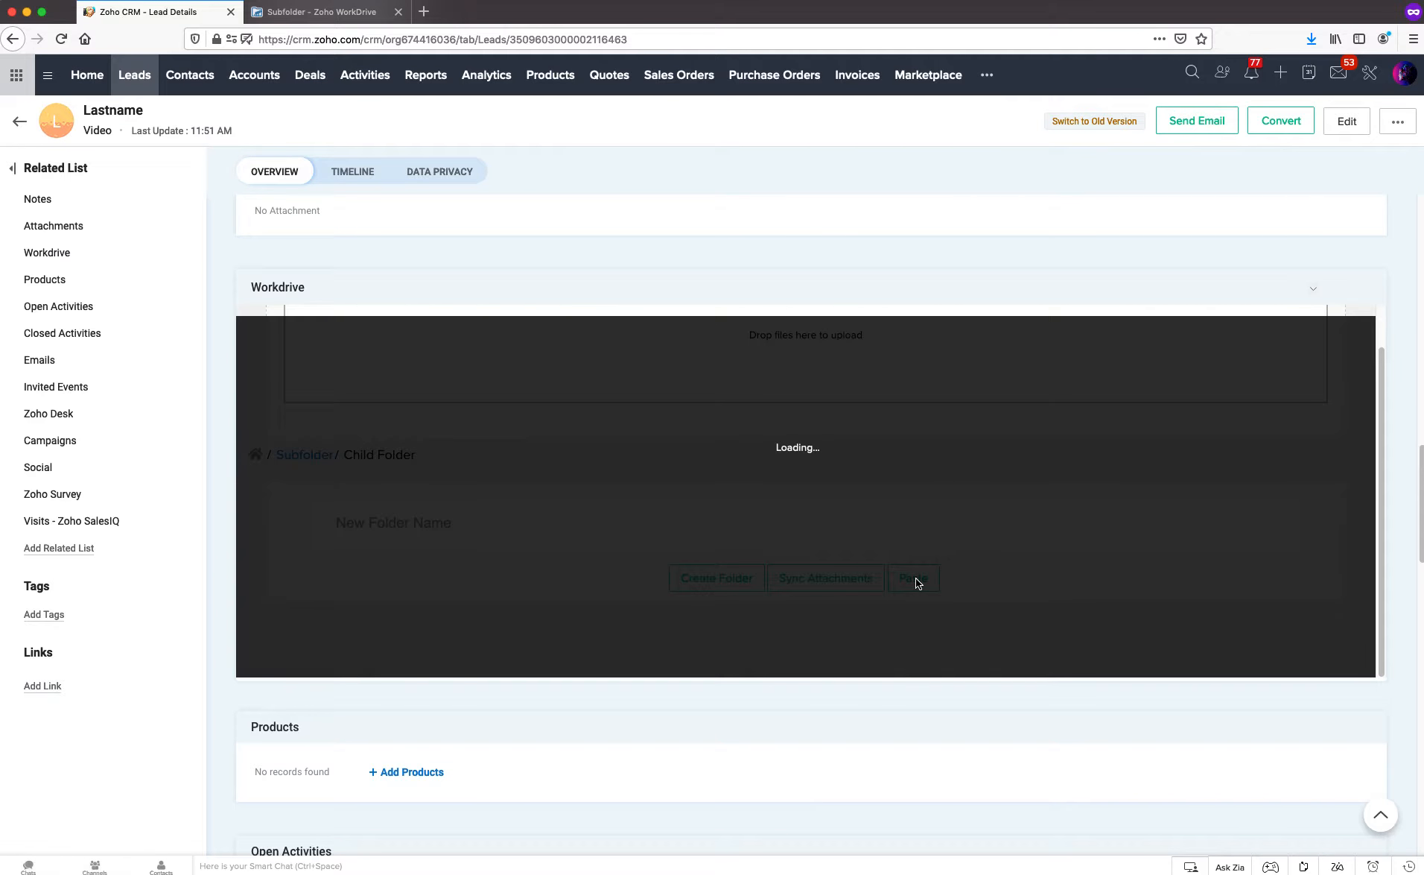
{"action": "scroll", "coordinate": [426, 551], "scroll_direction": "down", "scroll_amount": 2}
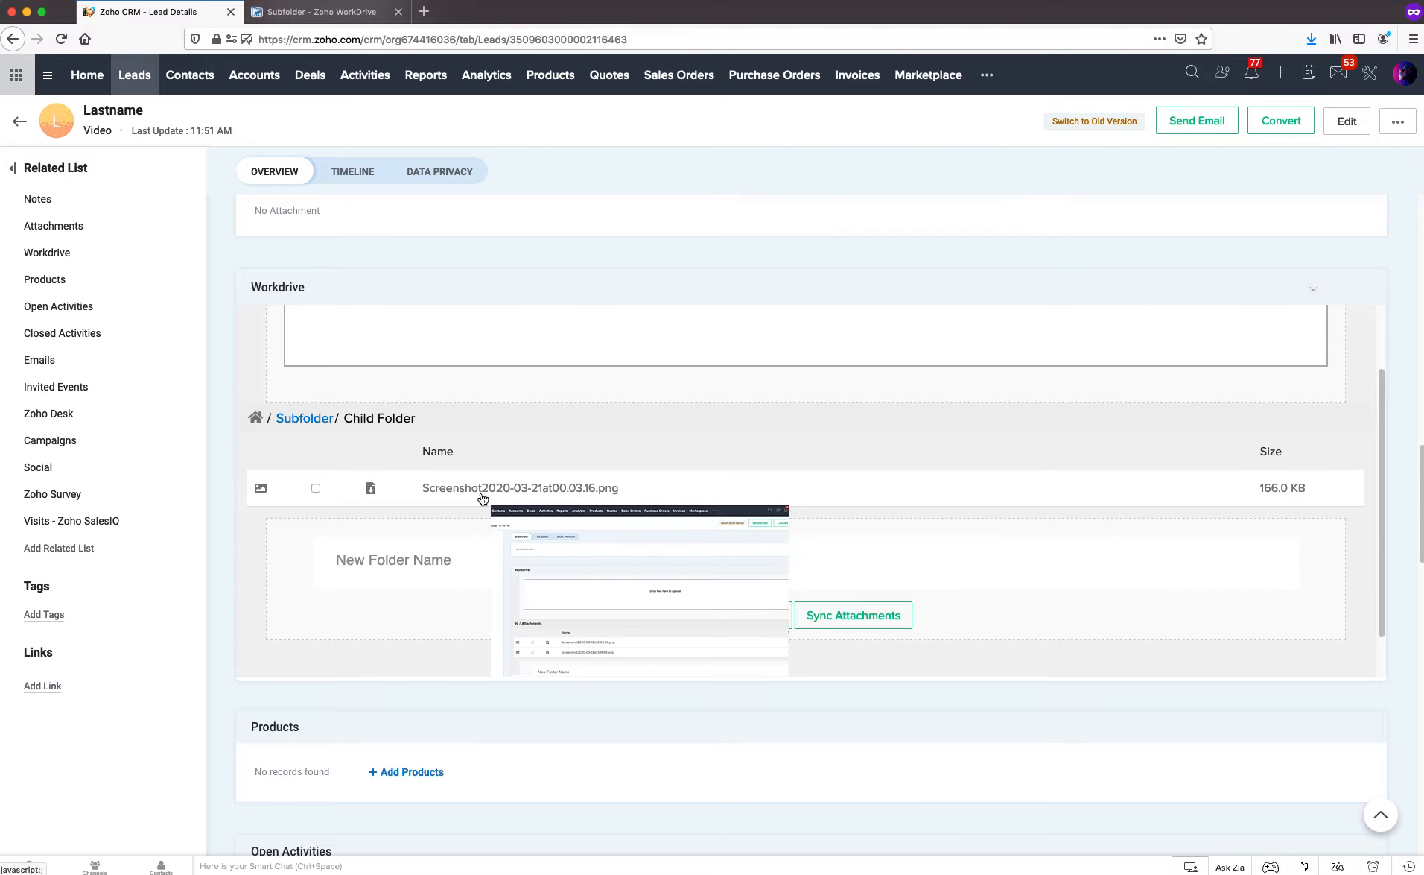
{"action": "left_click", "coordinate": [311, 417]}
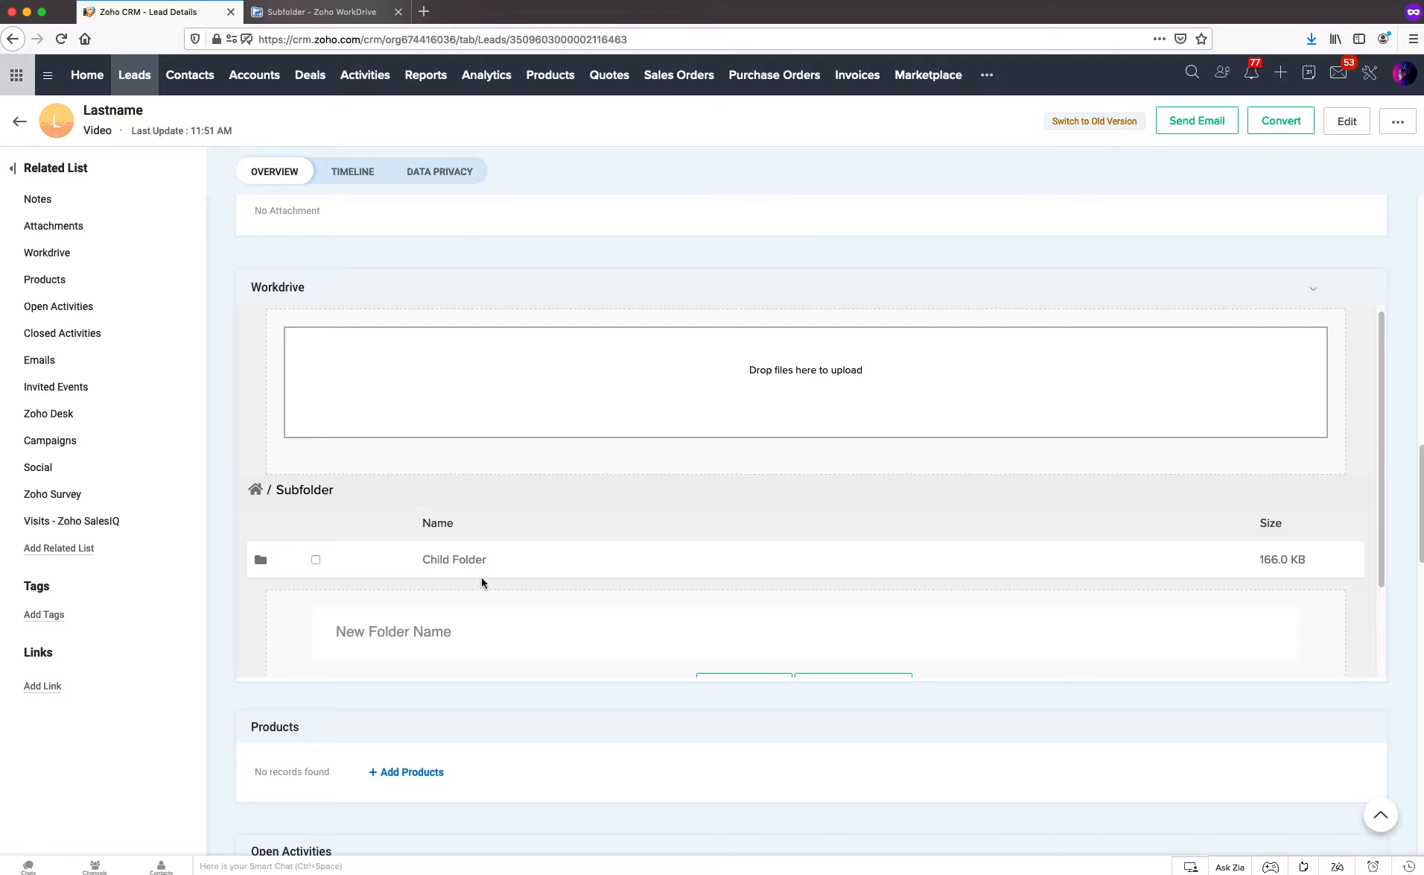
Switch to Zoho WorkDrive, reload Subfolder to check the moved screenshot, inspect Child Folder, and return to the lead in Zoho CRM.
{"action": "left_click", "coordinate": [326, 19]}
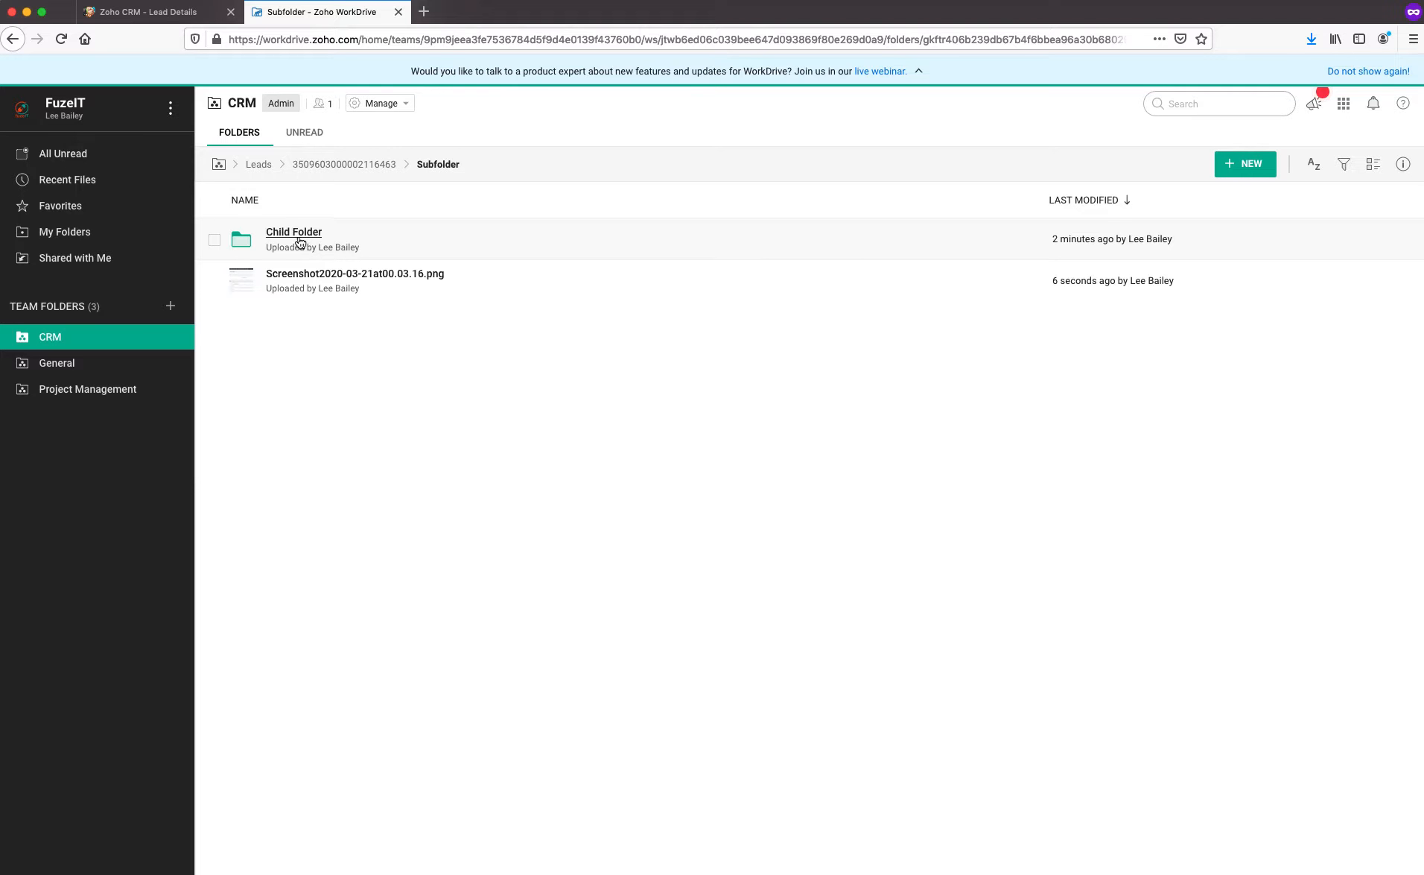
{"action": "left_click", "coordinate": [344, 164]}
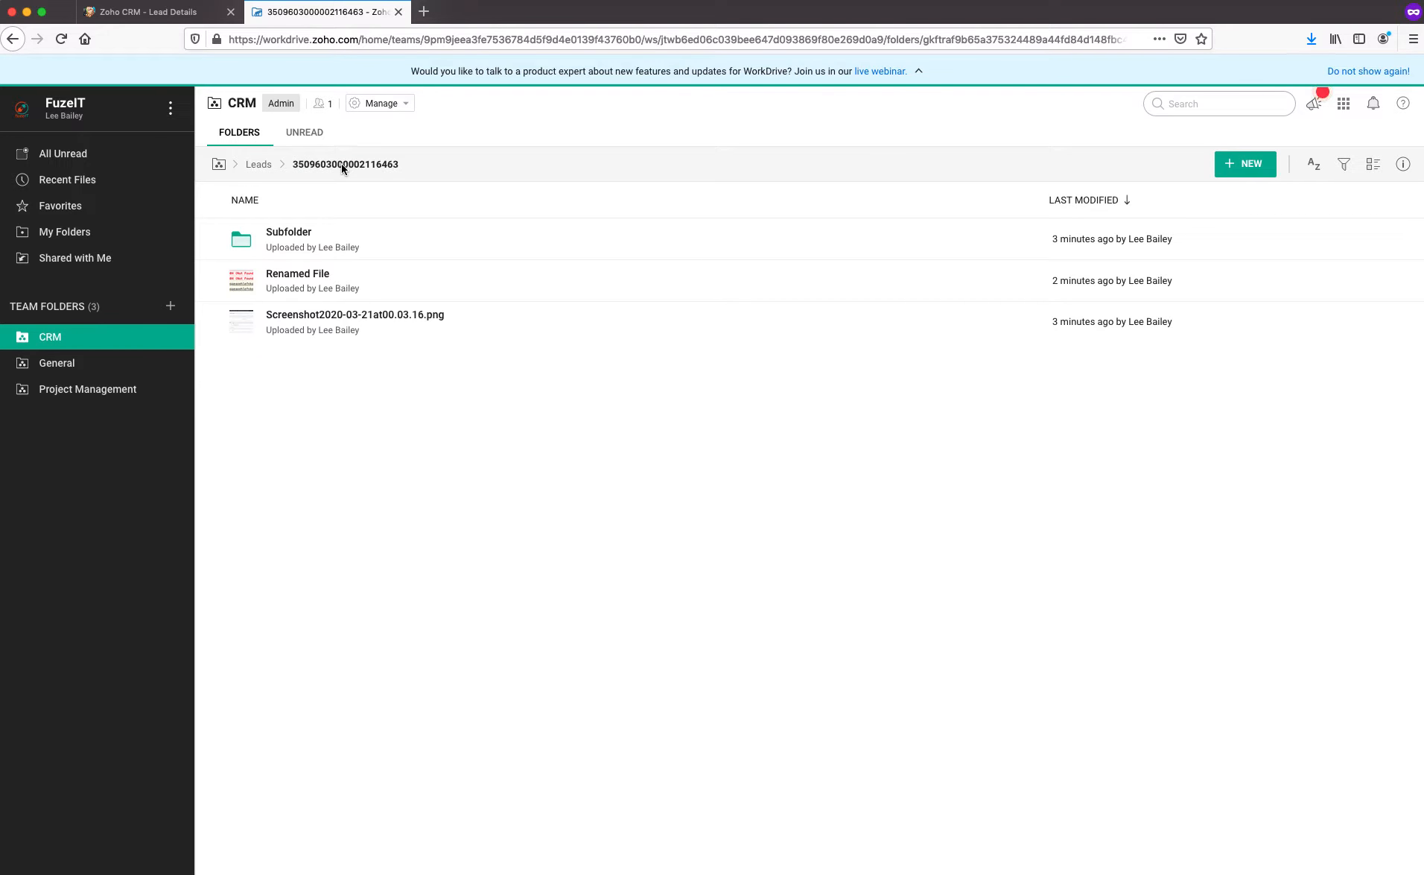
{"action": "left_click", "coordinate": [293, 237]}
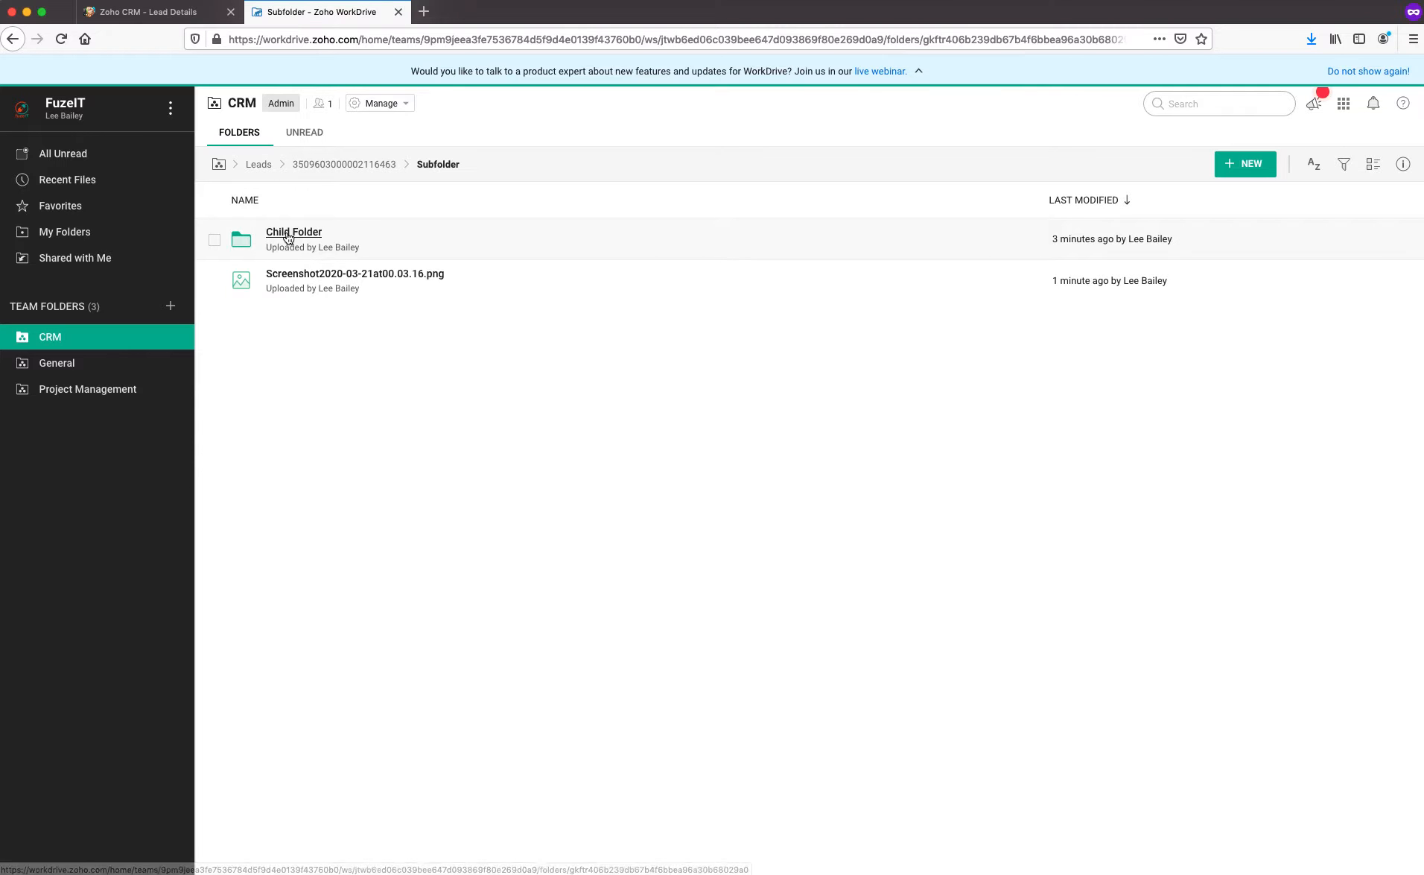
{"action": "left_click", "coordinate": [63, 39]}
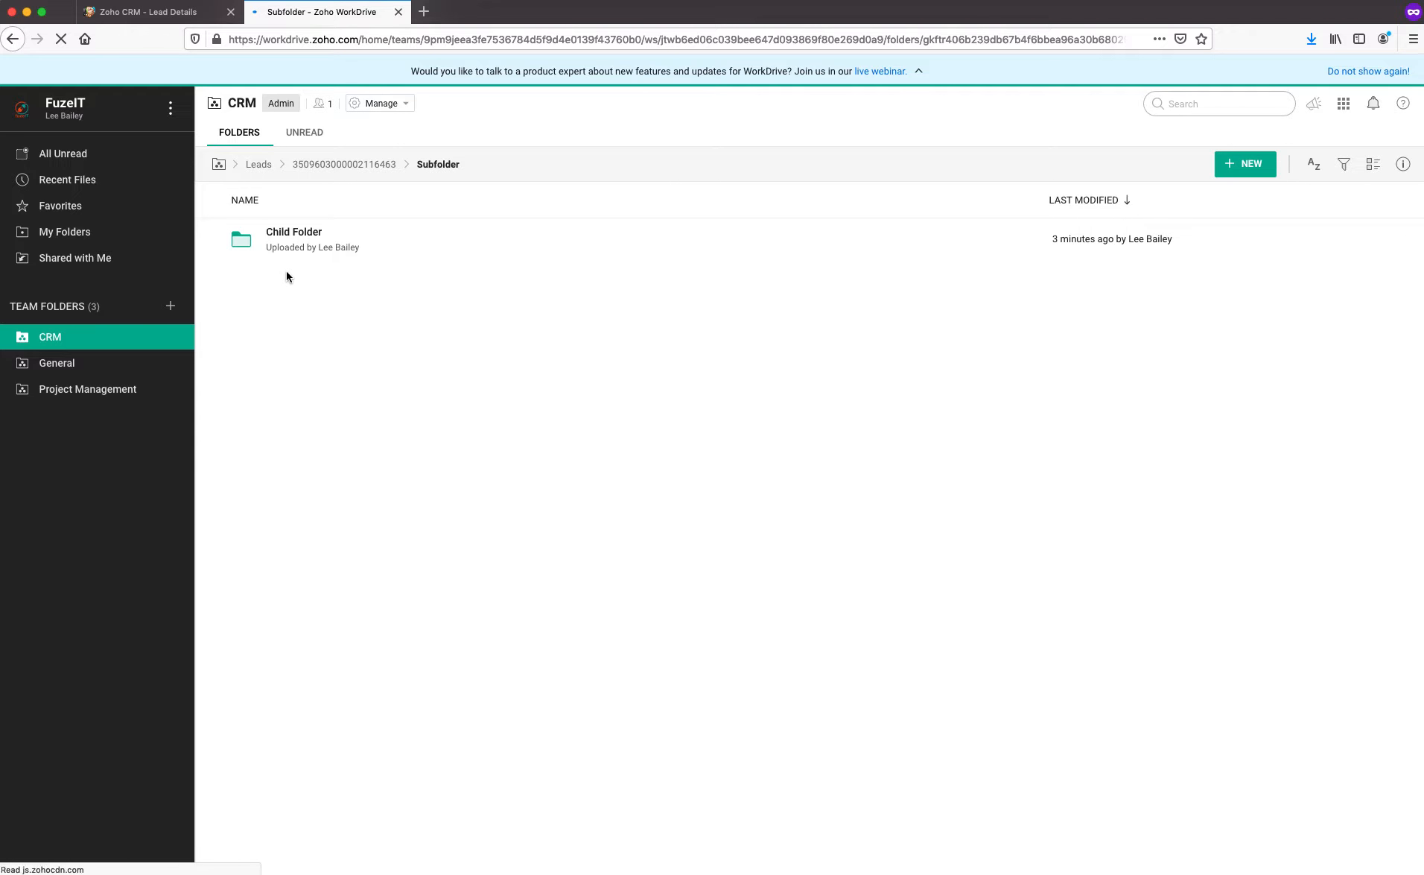
{"action": "left_click", "coordinate": [291, 233]}
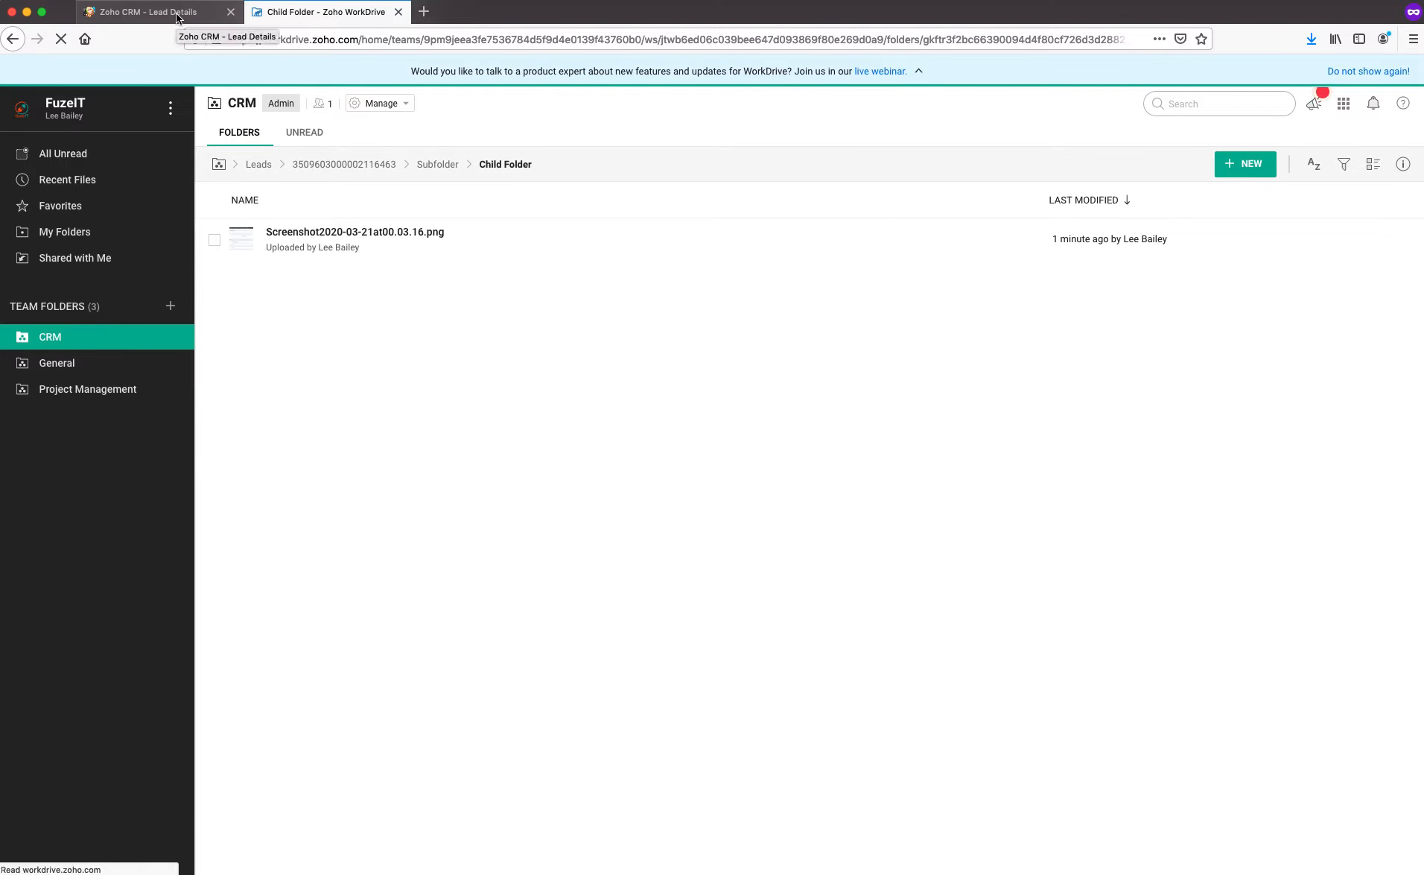
{"action": "left_click", "coordinate": [179, 13]}
Attach Screenshot 2020-03-19 at 16.54.10.png and Screenshot 2020-03-13 at 12.52.26.png from the Desktop to the lead's Attachments.
{"action": "scroll", "coordinate": [320, 513], "scroll_direction": "down", "scroll_amount": 3}
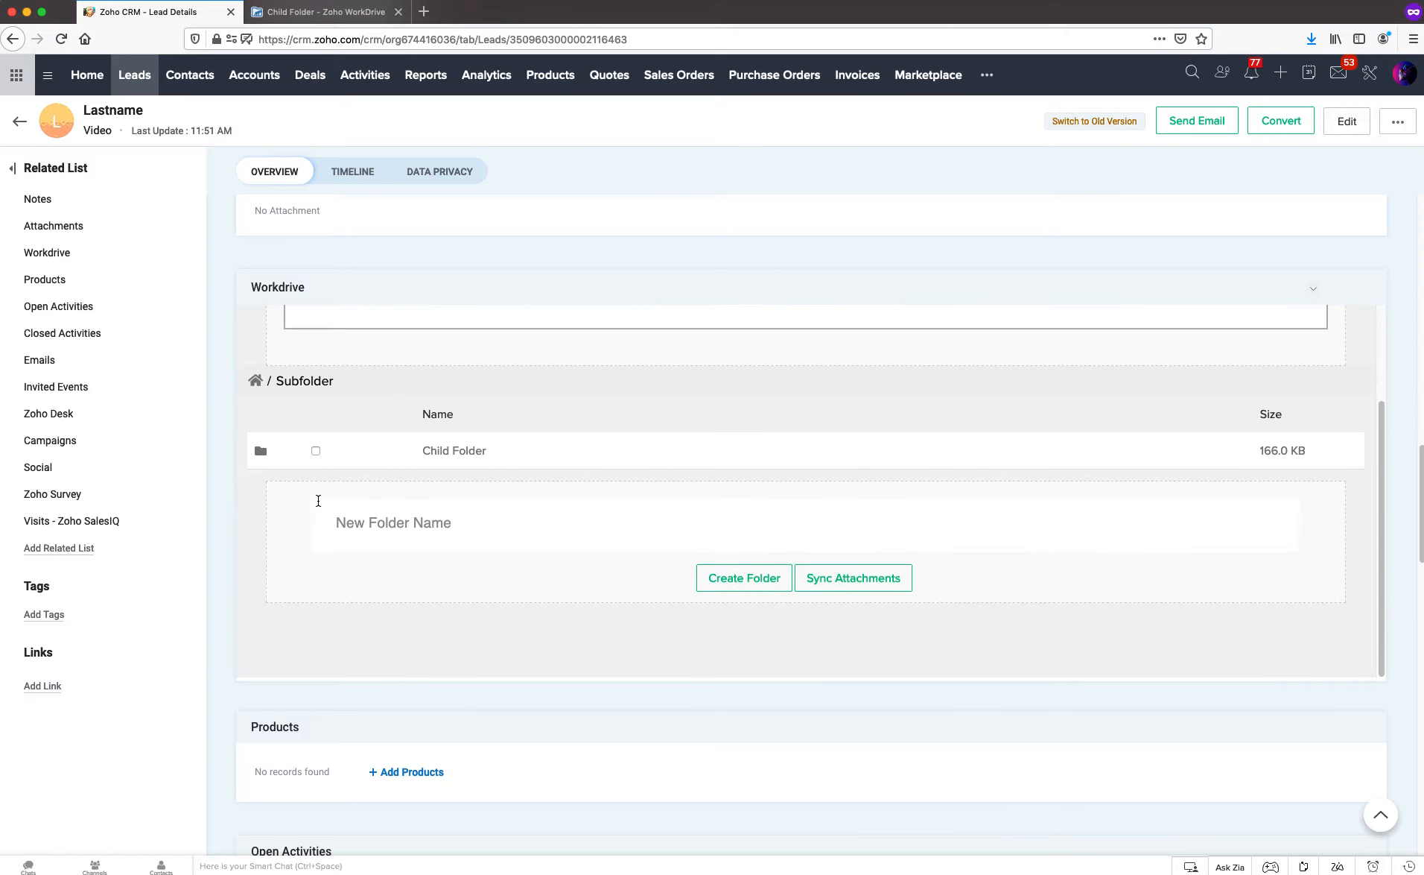
{"action": "scroll", "coordinate": [290, 468], "scroll_direction": "up", "scroll_amount": 3}
{"action": "scroll", "coordinate": [284, 468], "scroll_direction": "up", "scroll_amount": 2}
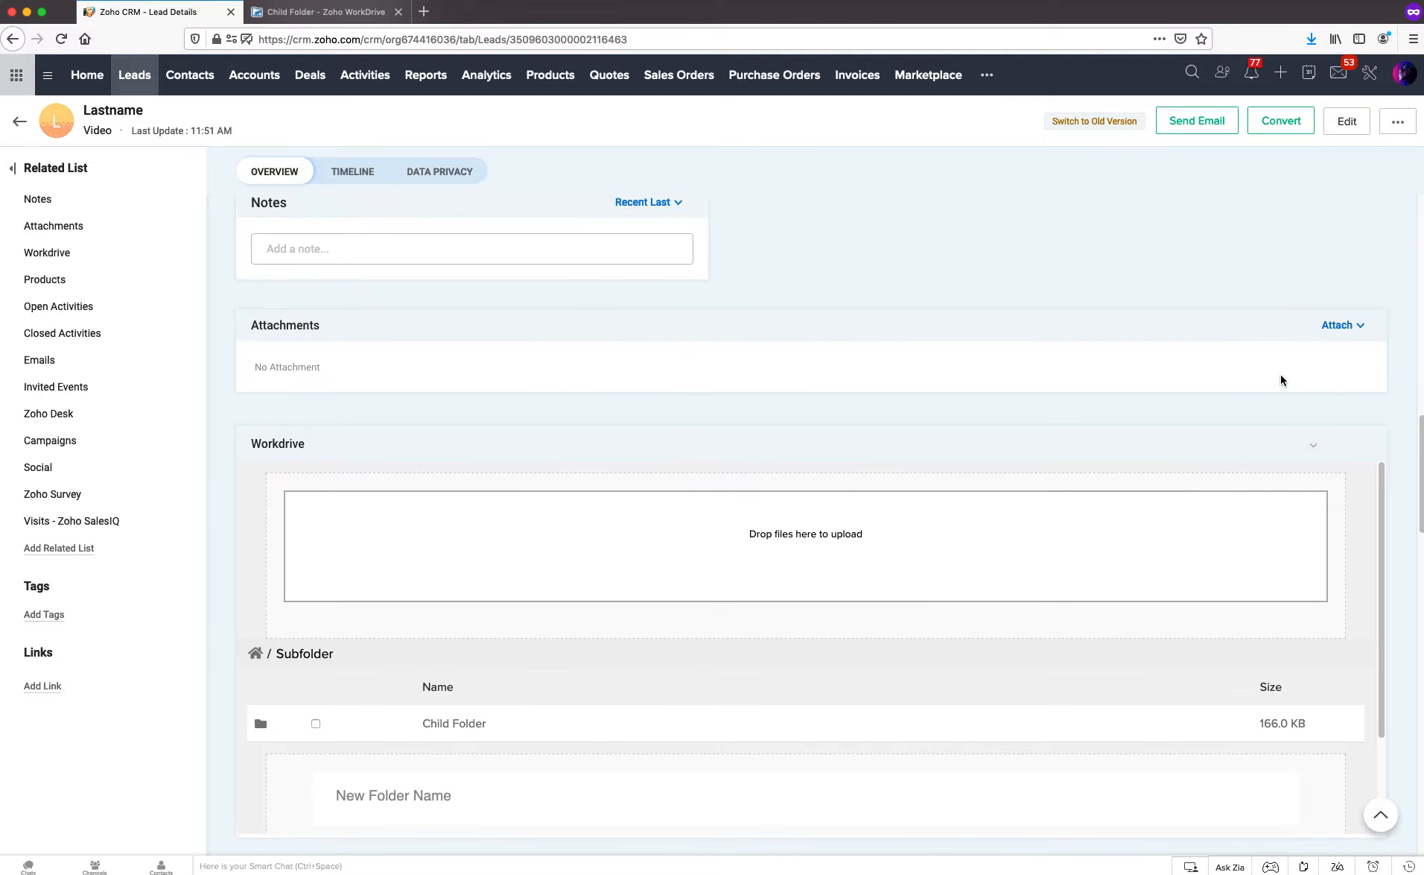
{"action": "left_click", "coordinate": [1351, 324]}
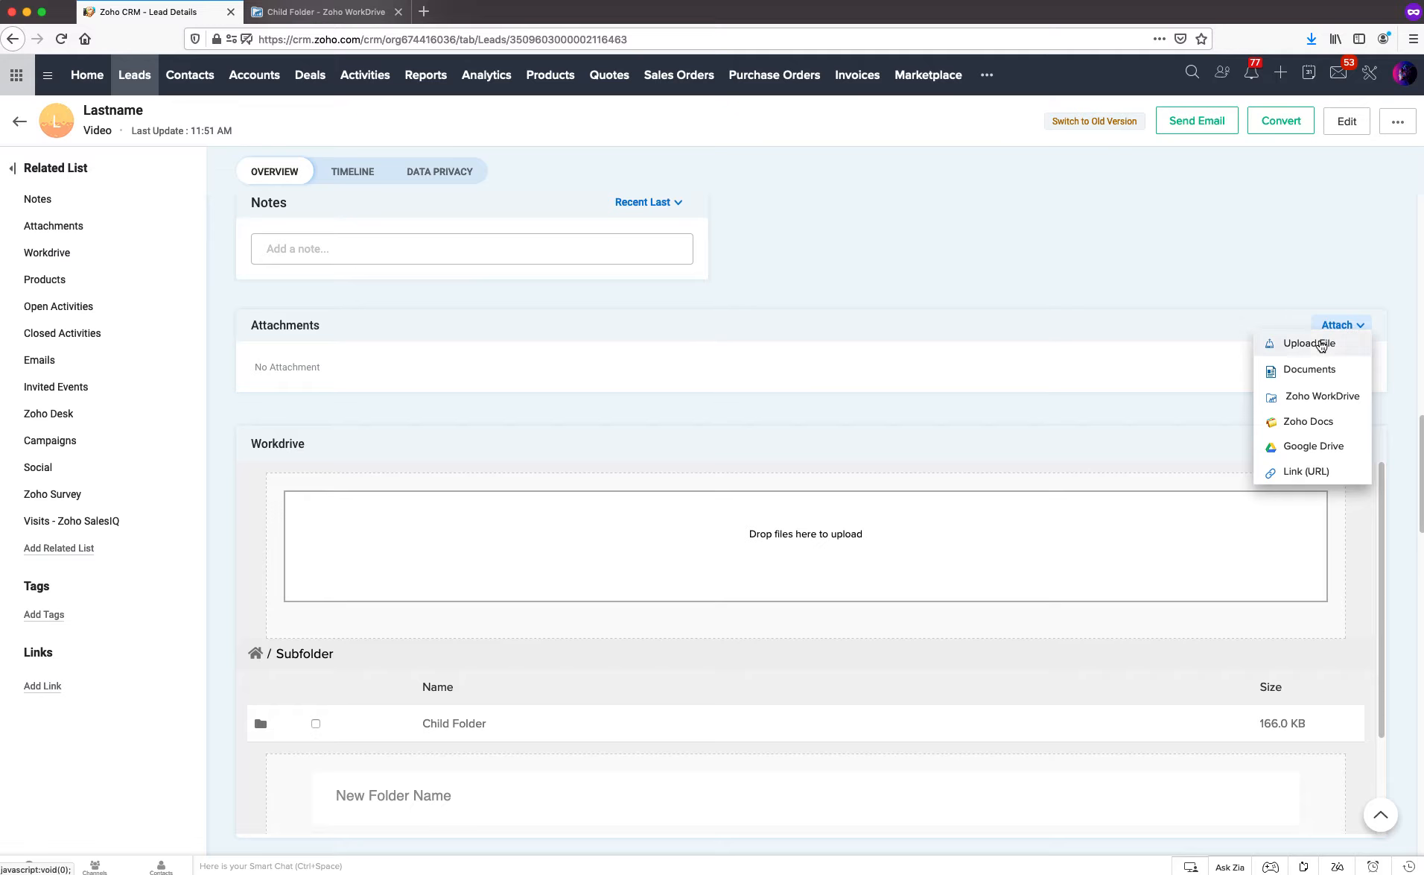
{"action": "left_click", "coordinate": [1321, 344]}
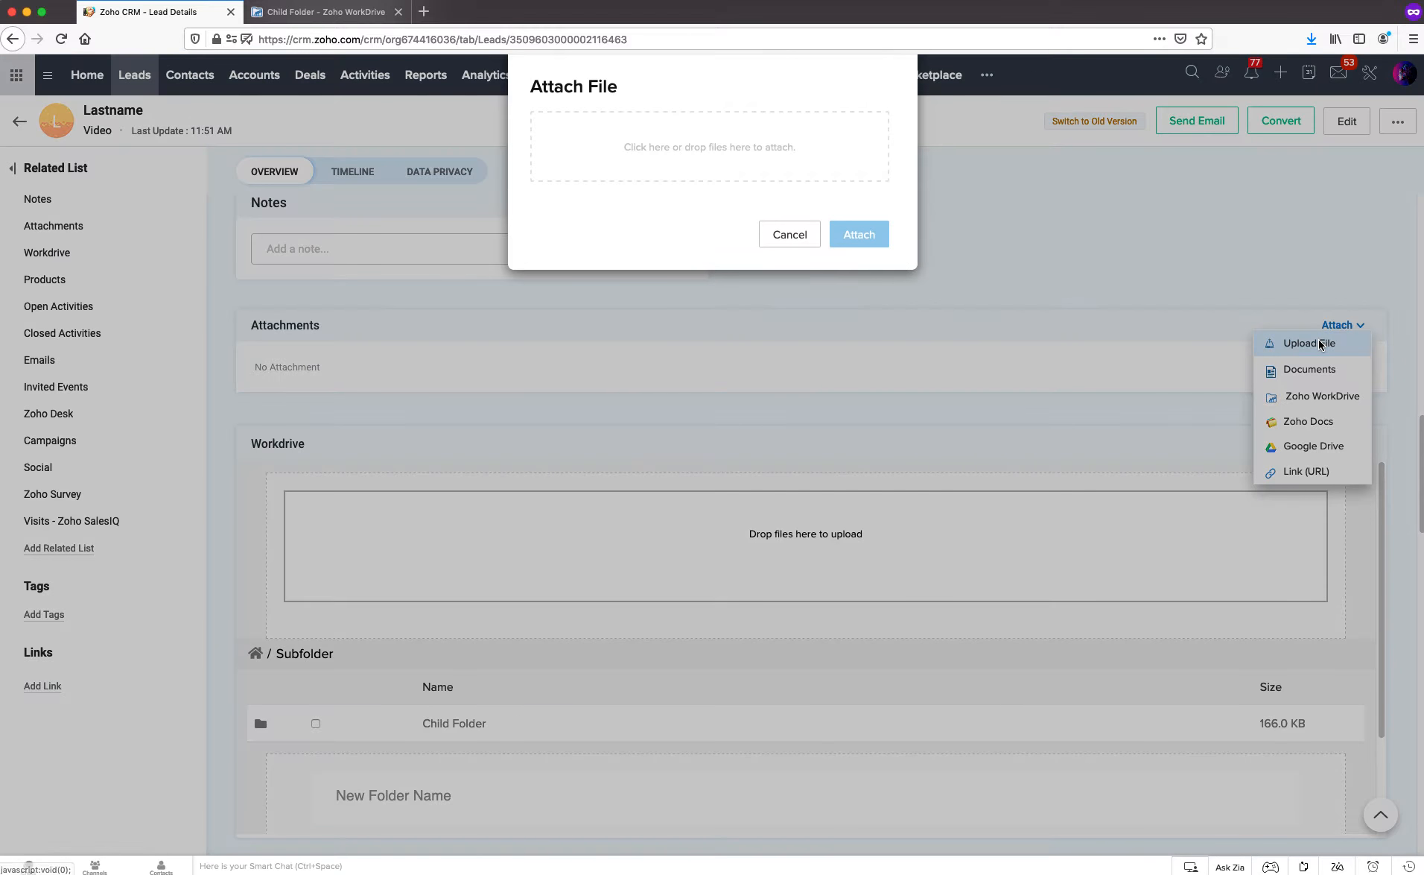
{"action": "left_click", "coordinate": [670, 145]}
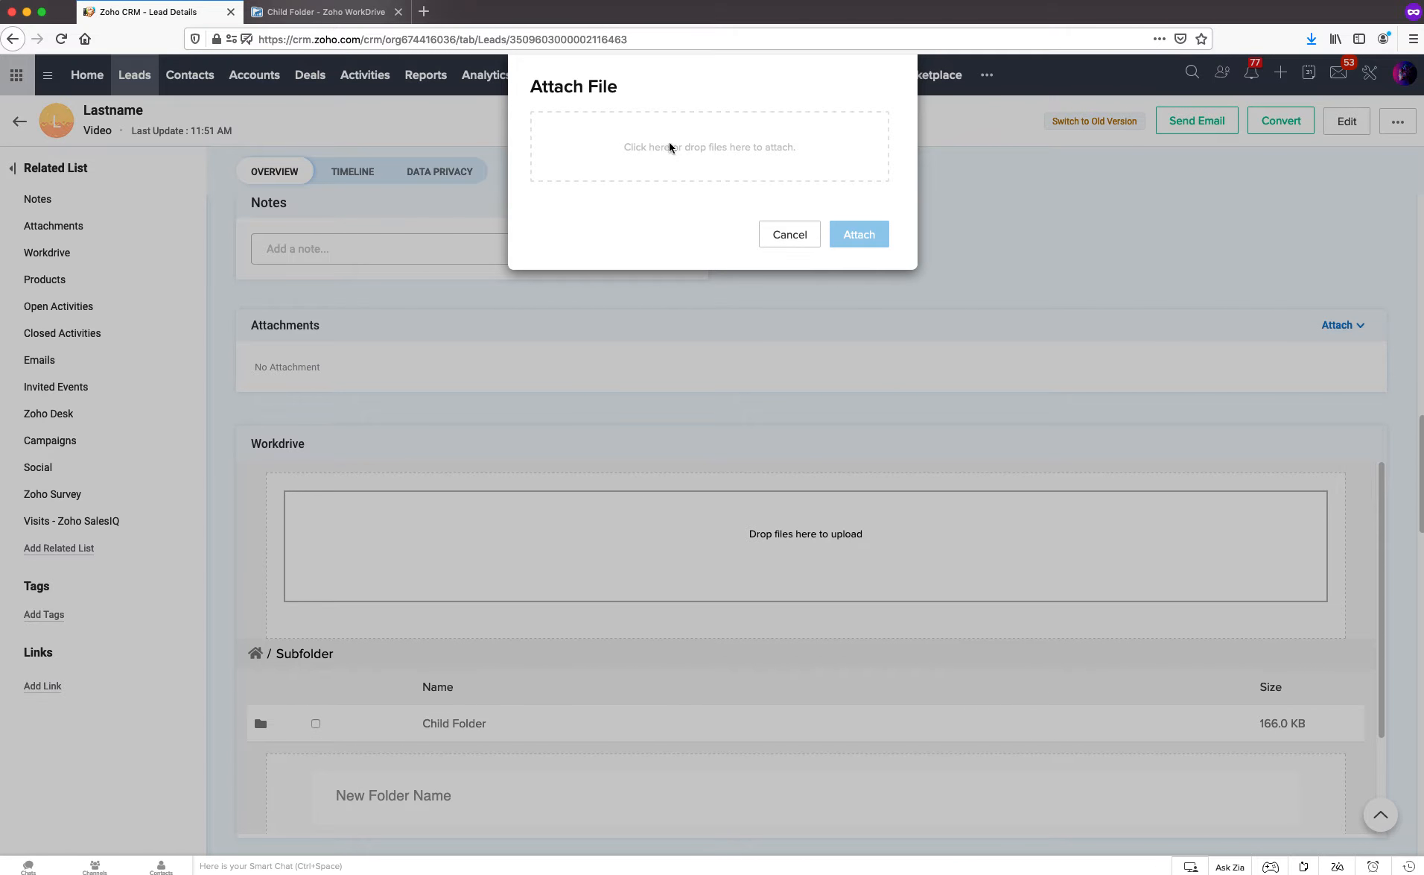
{"action": "left_click", "coordinate": [658, 193]}
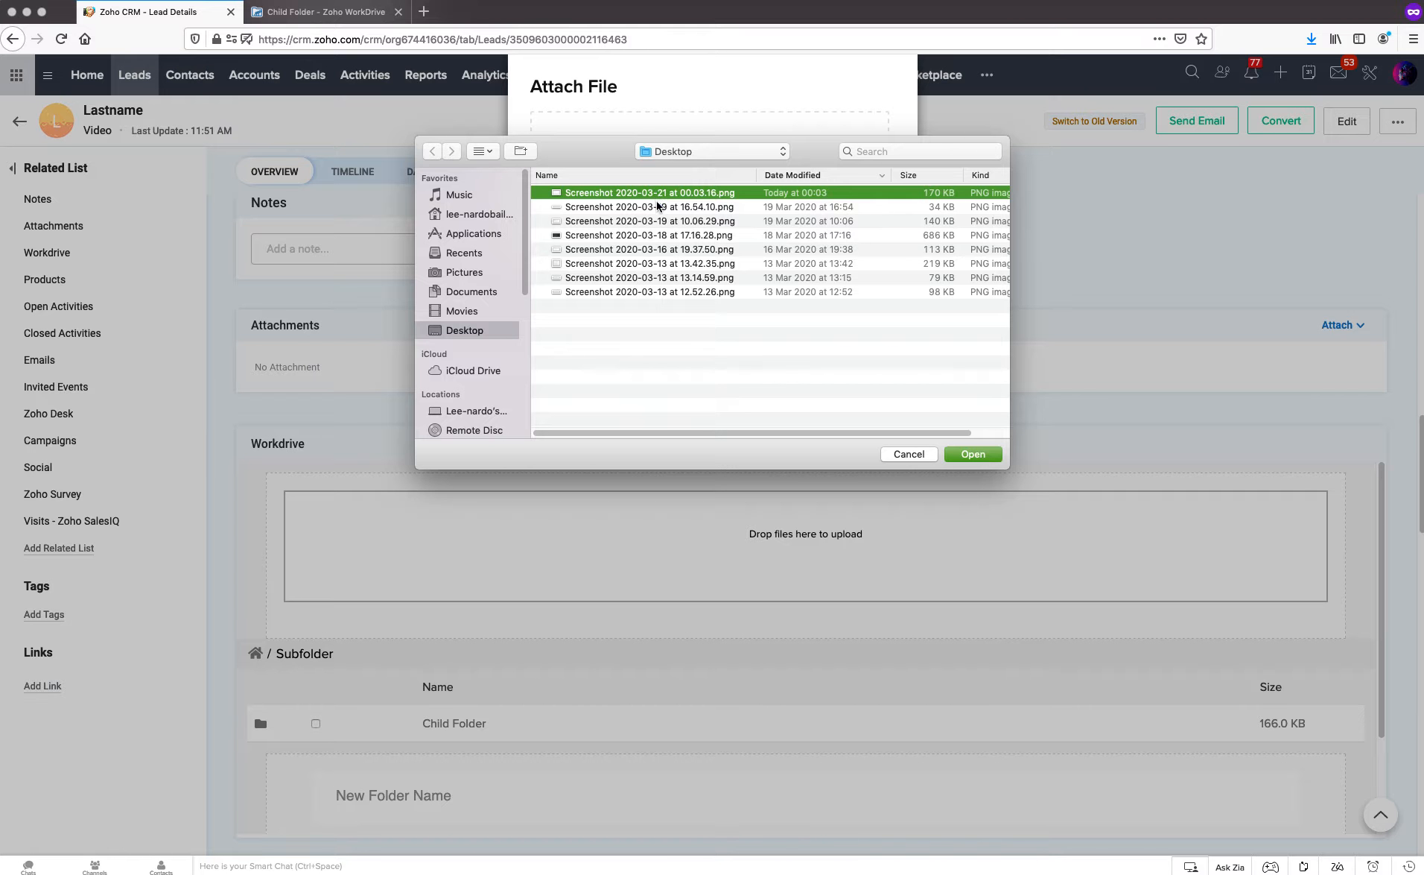
{"action": "left_click", "coordinate": [645, 208], "text": "shift"}
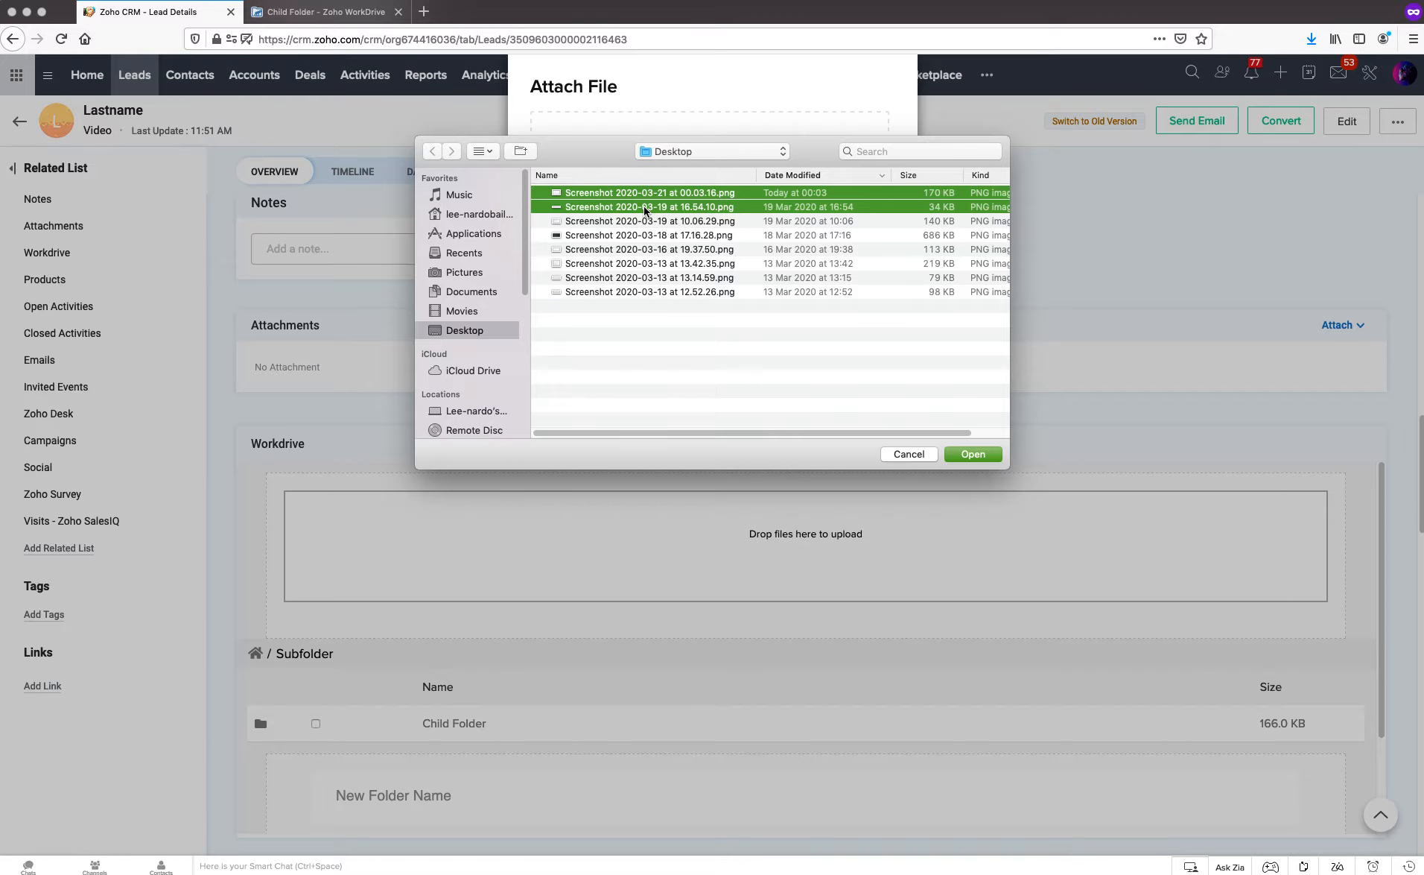
{"action": "left_click", "coordinate": [645, 208]}
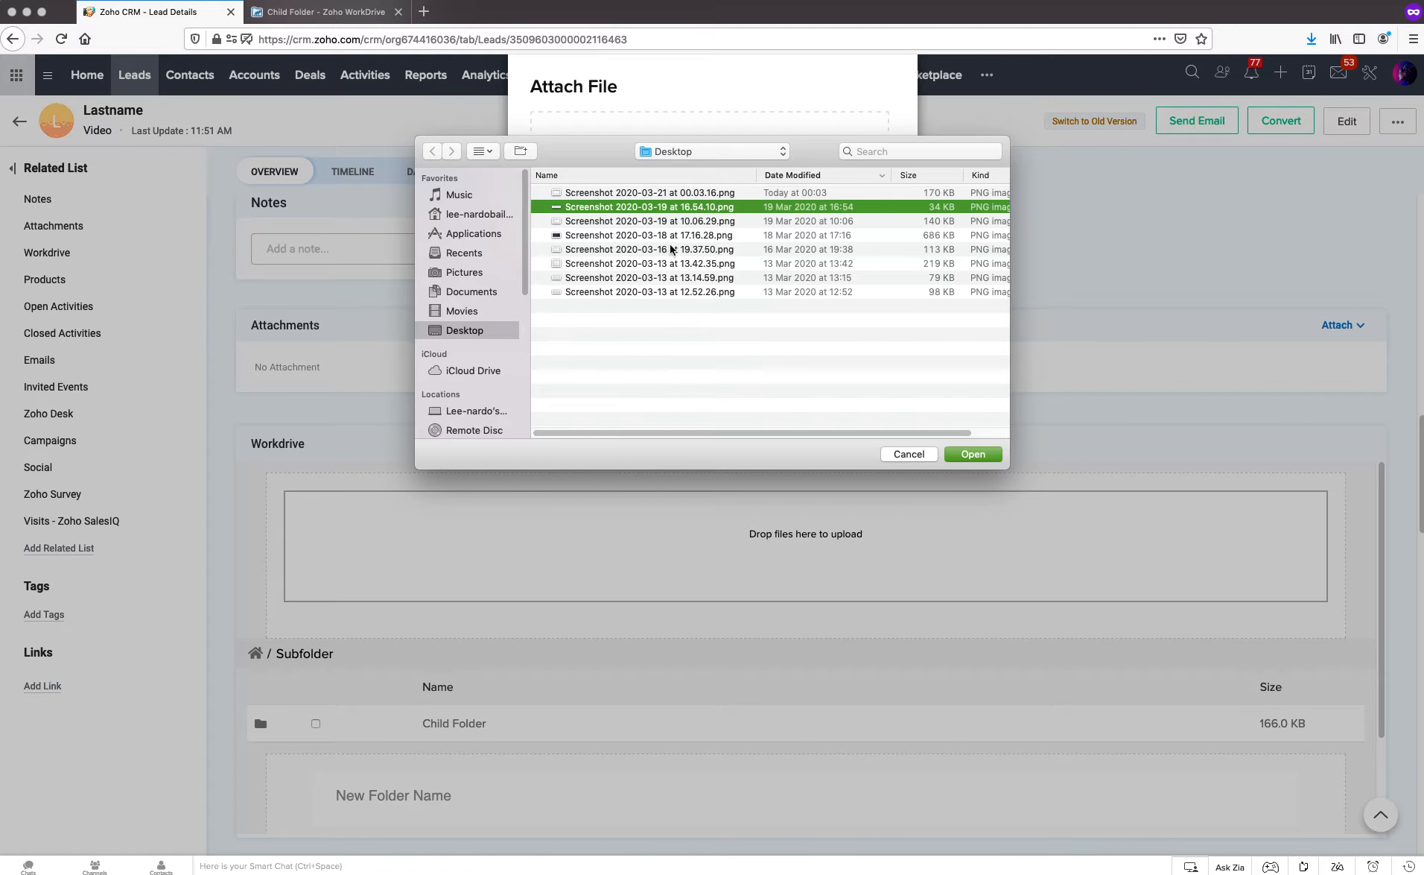
{"action": "left_click", "coordinate": [663, 294], "text": "super"}
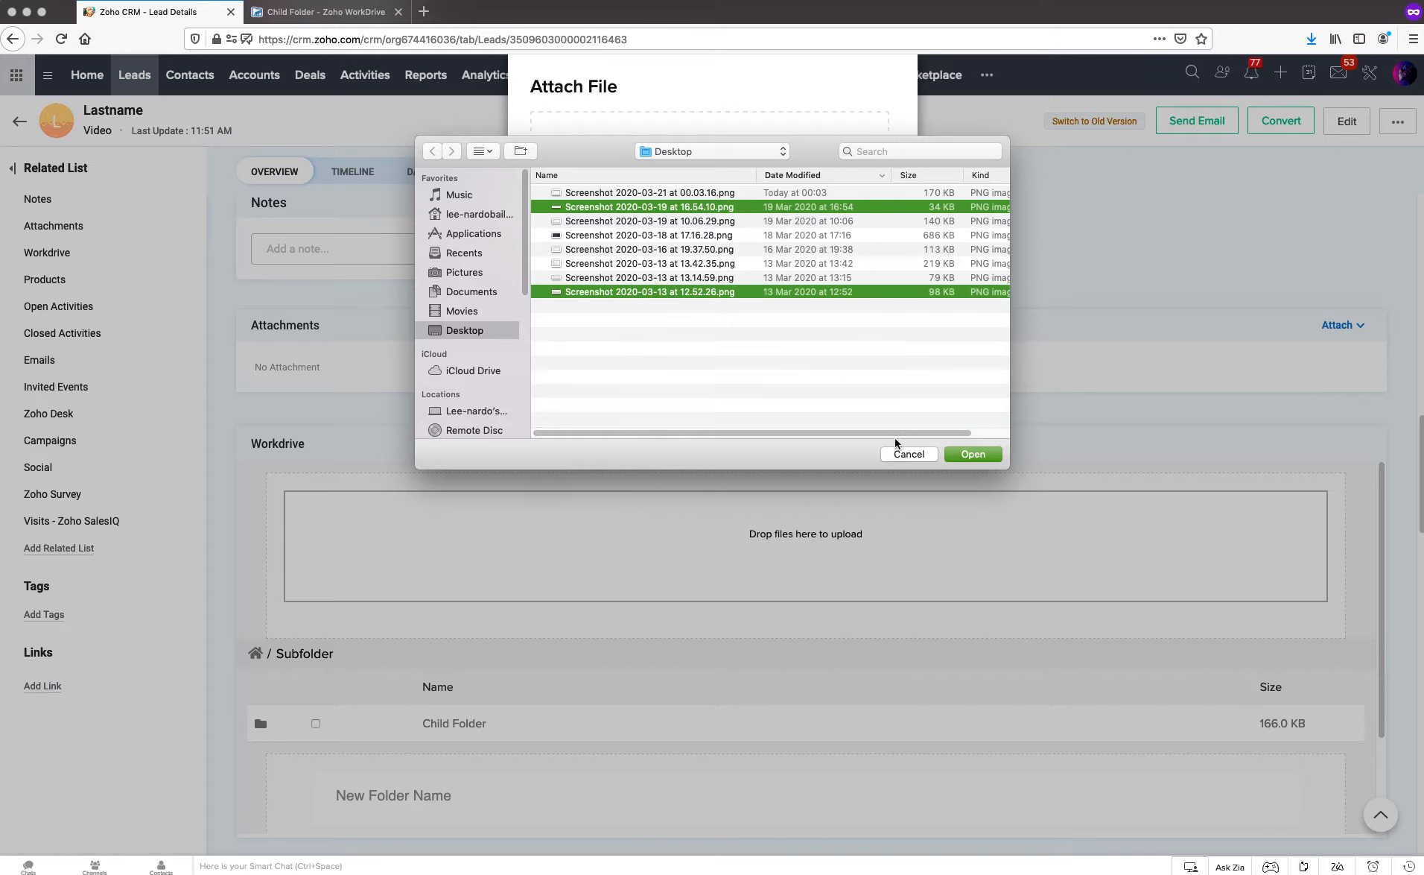
{"action": "left_click", "coordinate": [973, 455]}
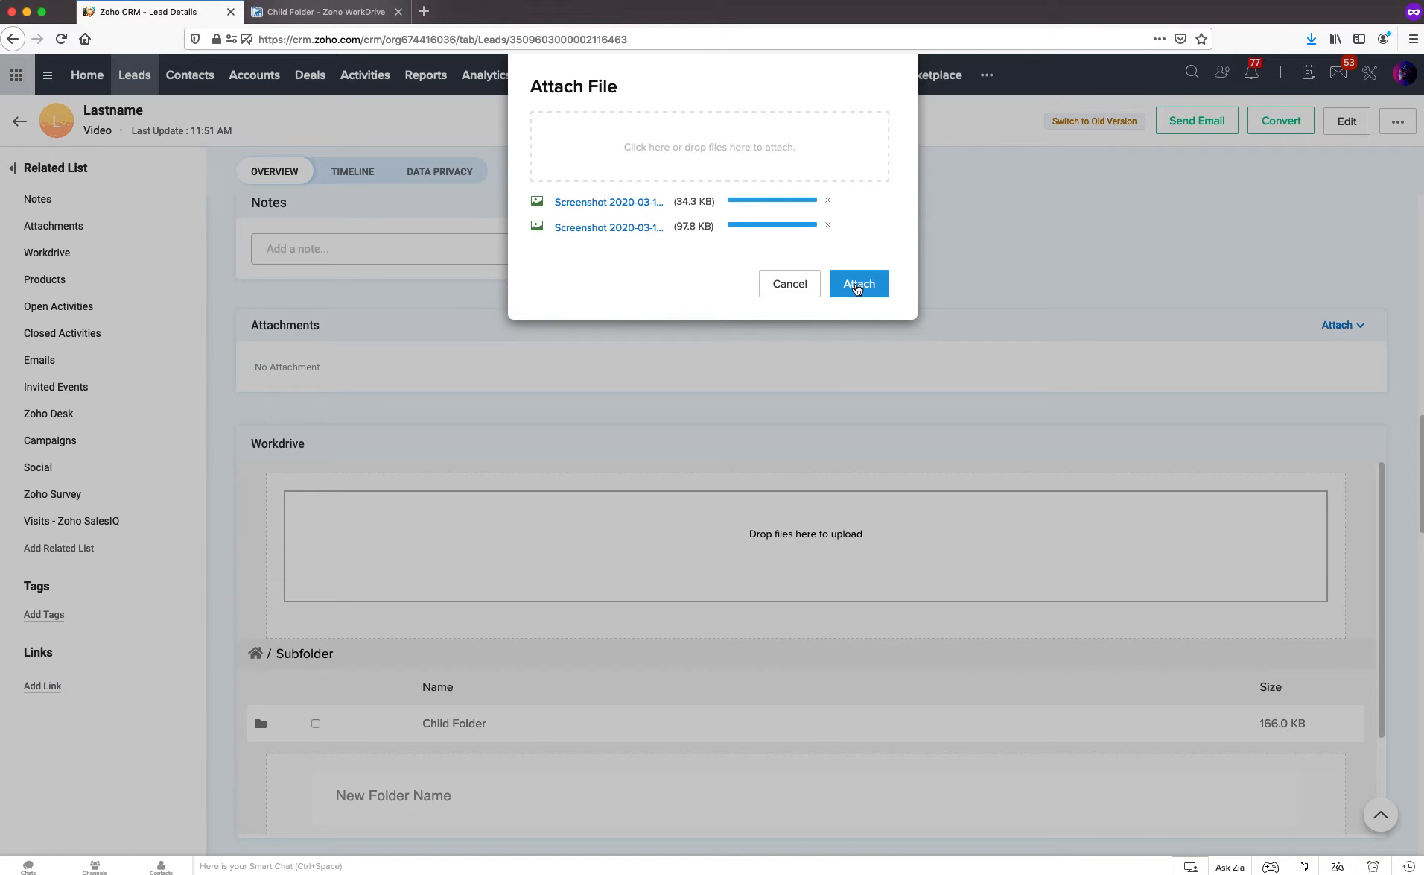
{"action": "left_click", "coordinate": [857, 286]}
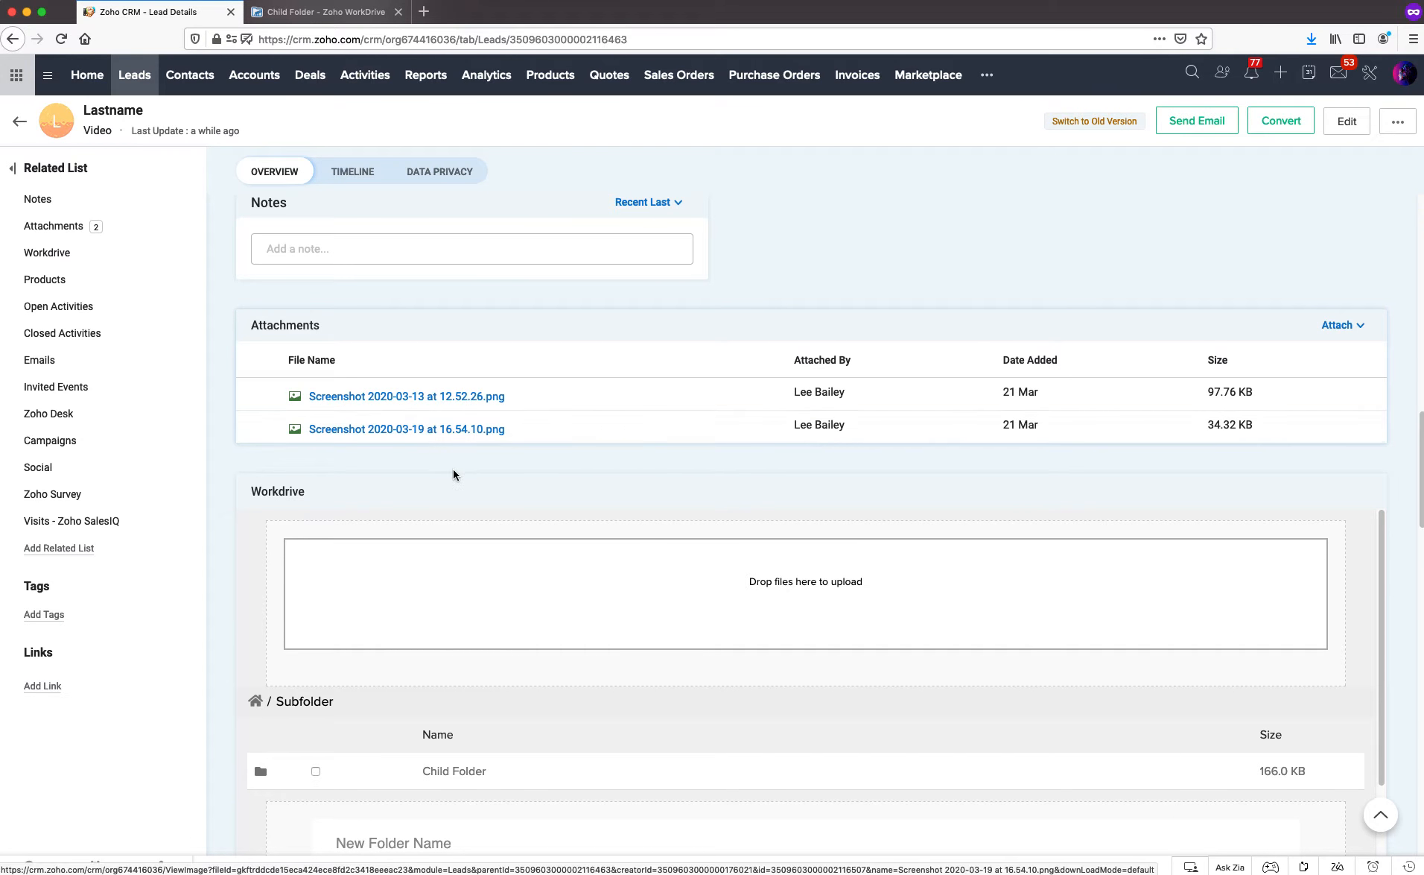
Create a folder named Demo Attachments in the root of the lead's Workdrive section.
{"action": "scroll", "coordinate": [450, 466], "scroll_direction": "down", "scroll_amount": 5}
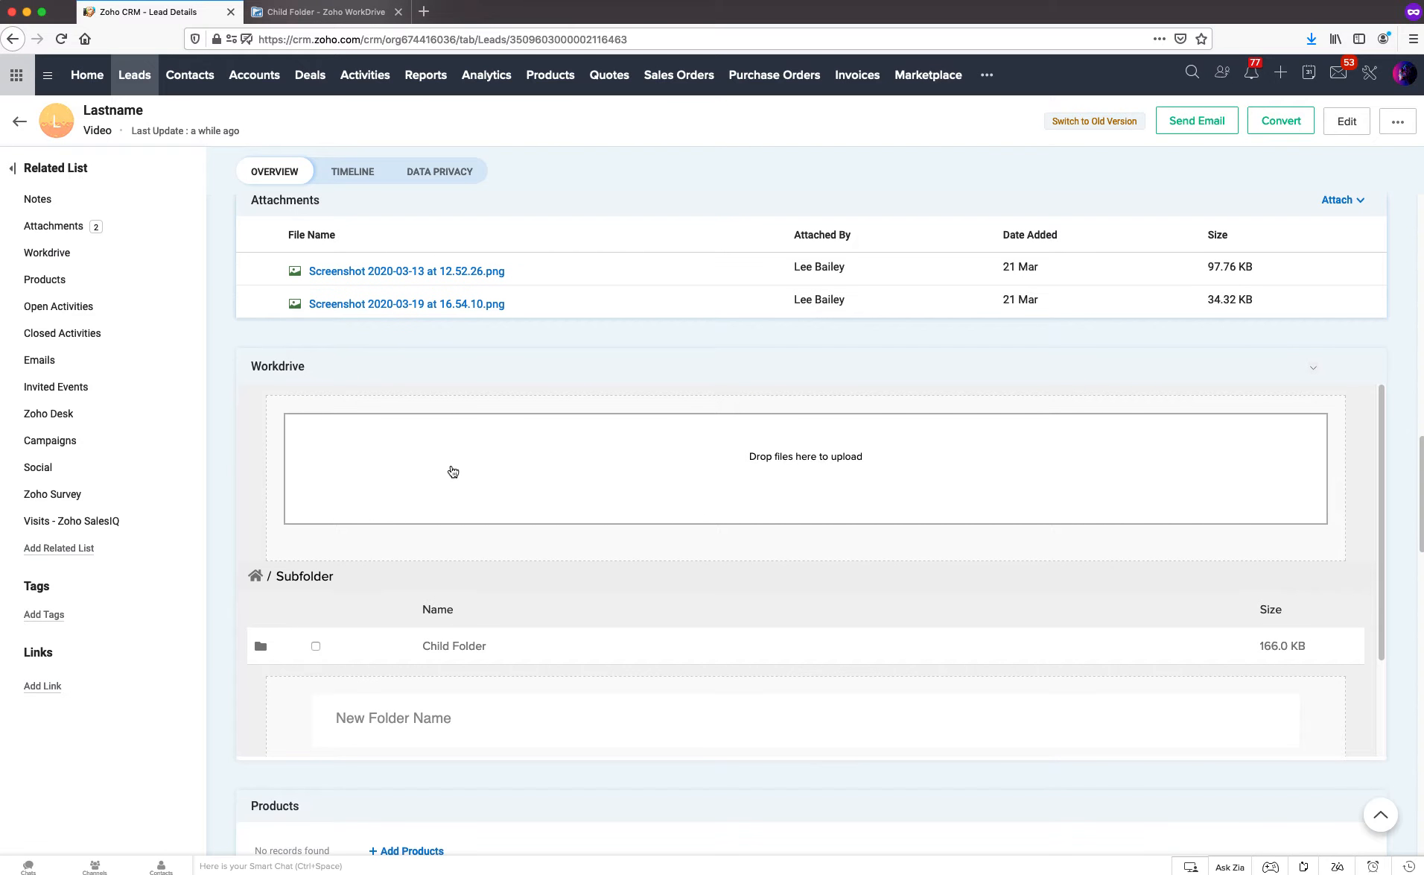
{"action": "scroll", "coordinate": [452, 471], "scroll_direction": "up", "scroll_amount": 2}
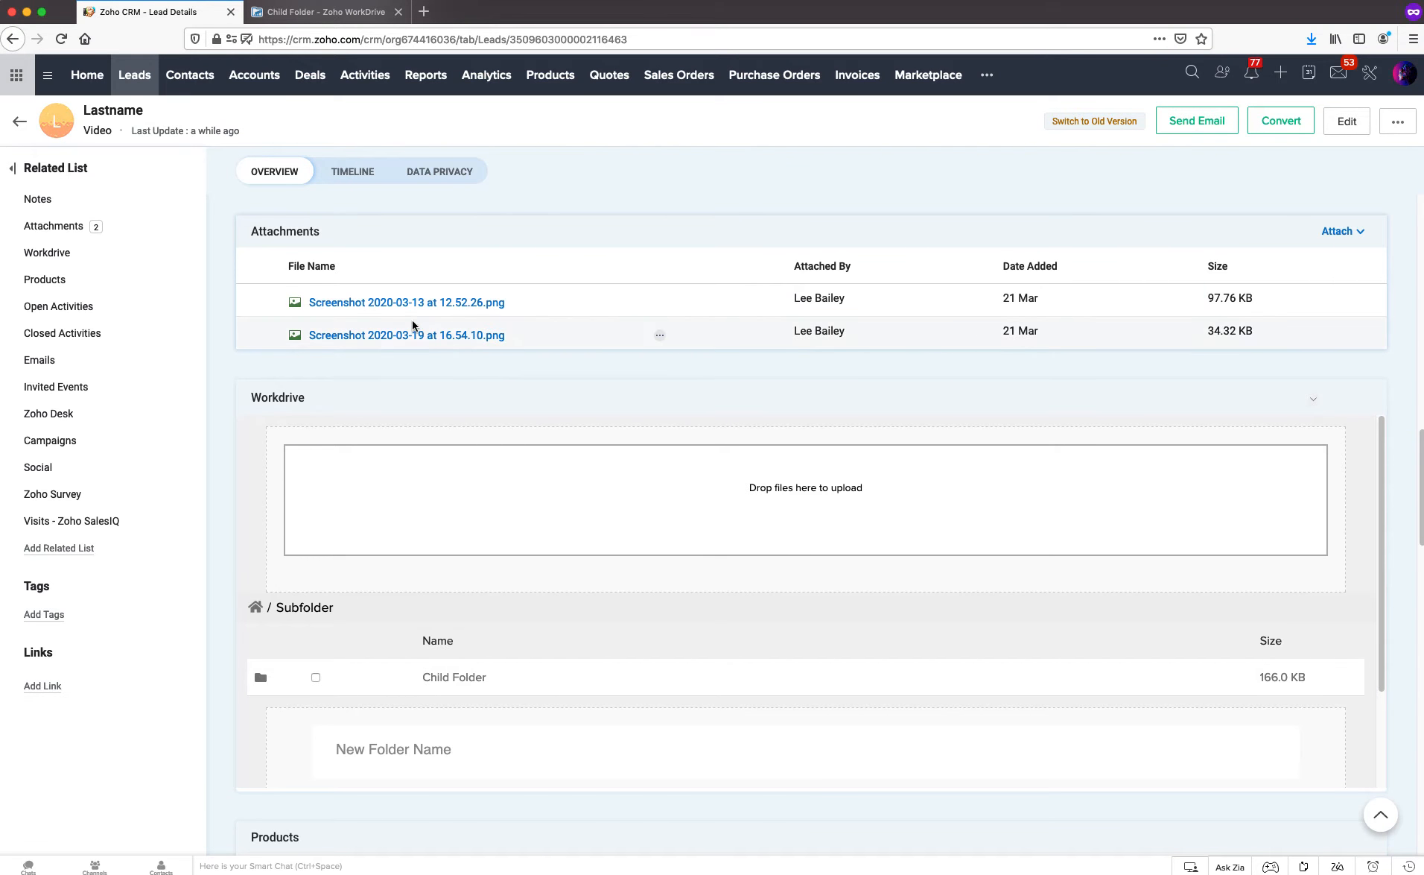
{"action": "scroll", "coordinate": [429, 531], "scroll_direction": "down", "scroll_amount": 3}
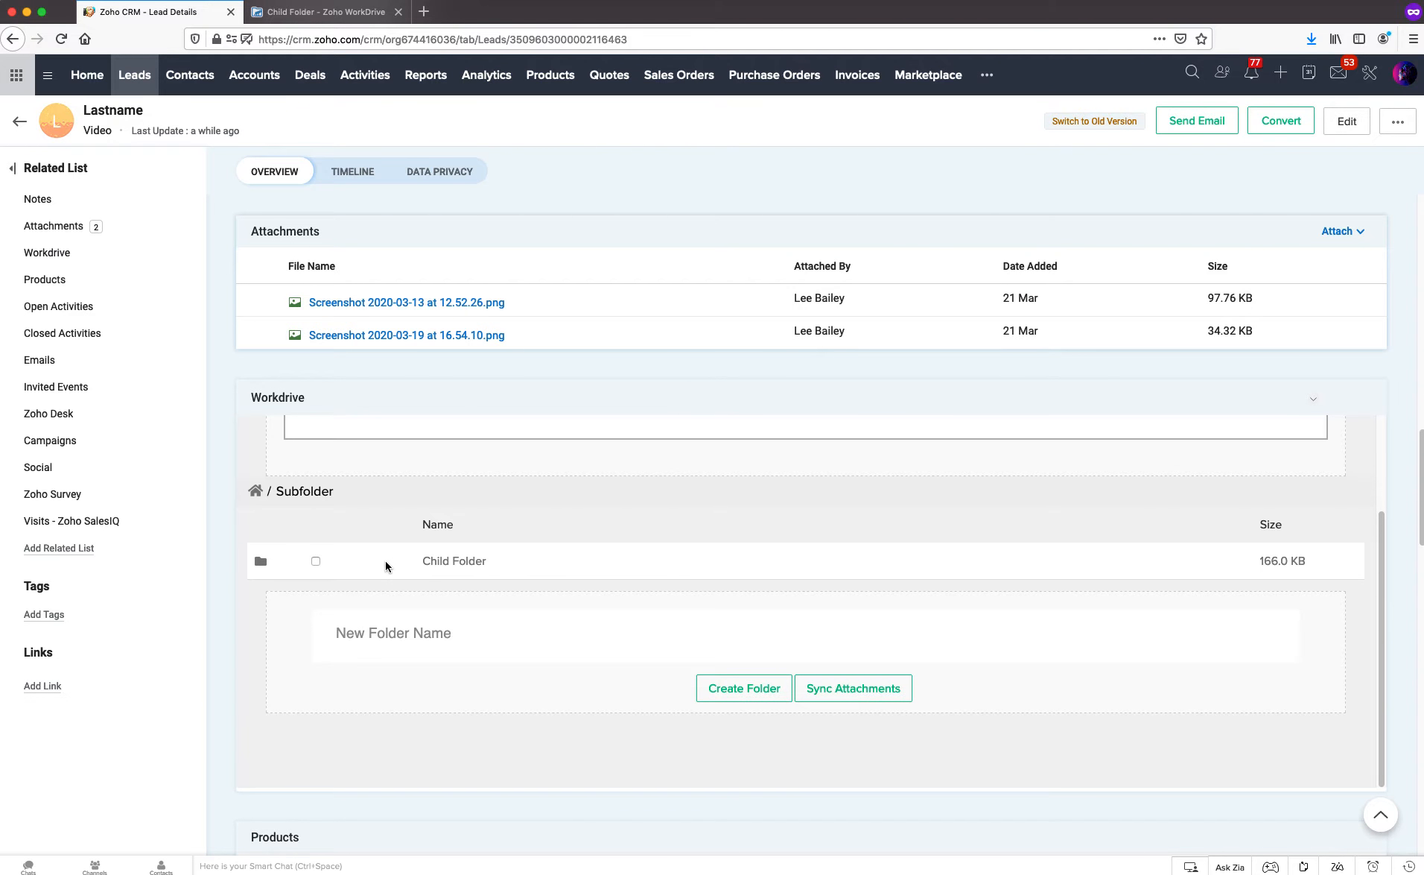
{"action": "scroll", "coordinate": [386, 566], "scroll_direction": "up", "scroll_amount": 3}
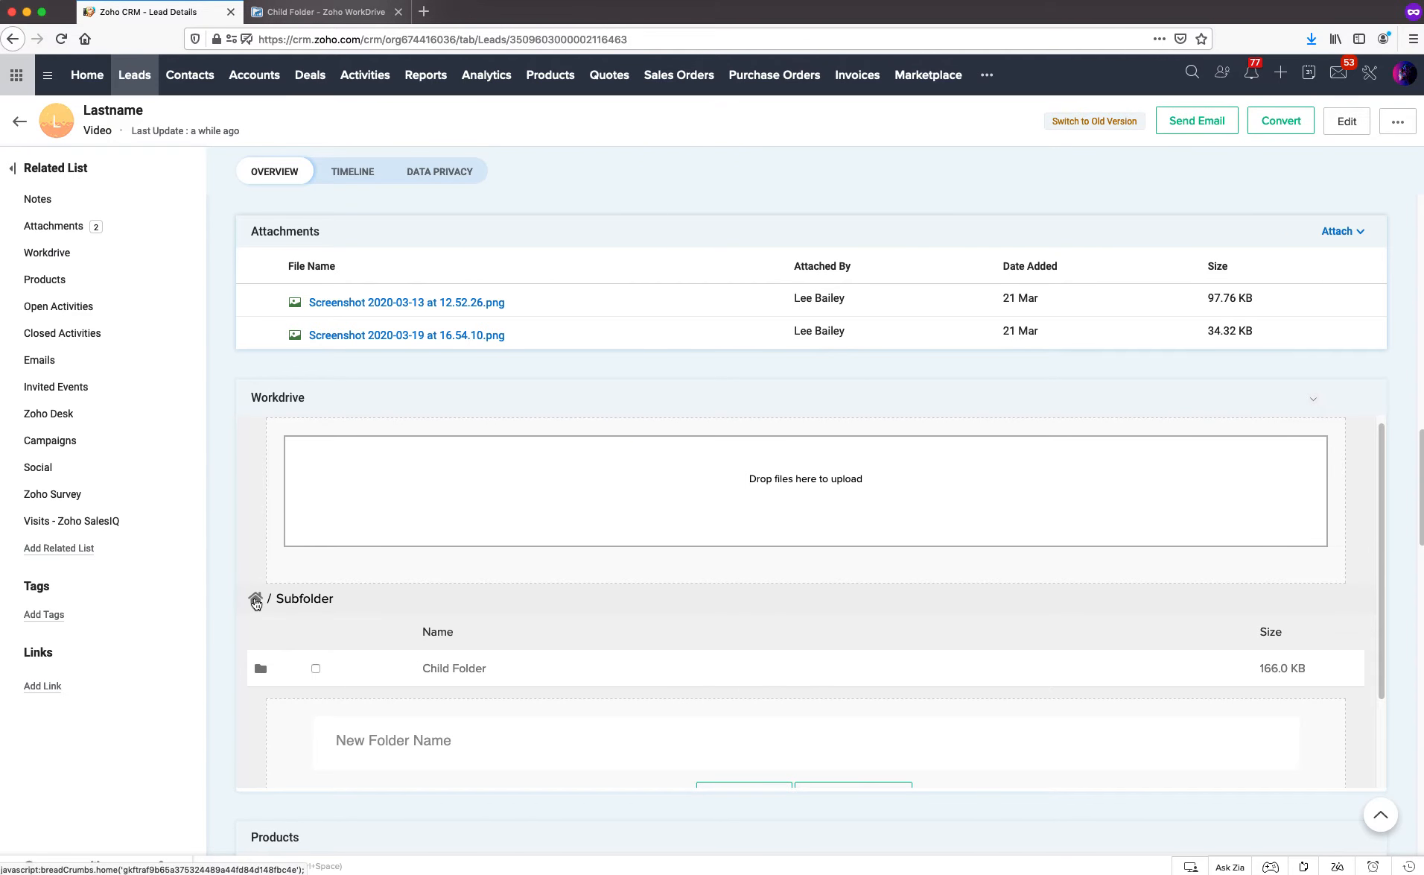
{"action": "left_click", "coordinate": [255, 600]}
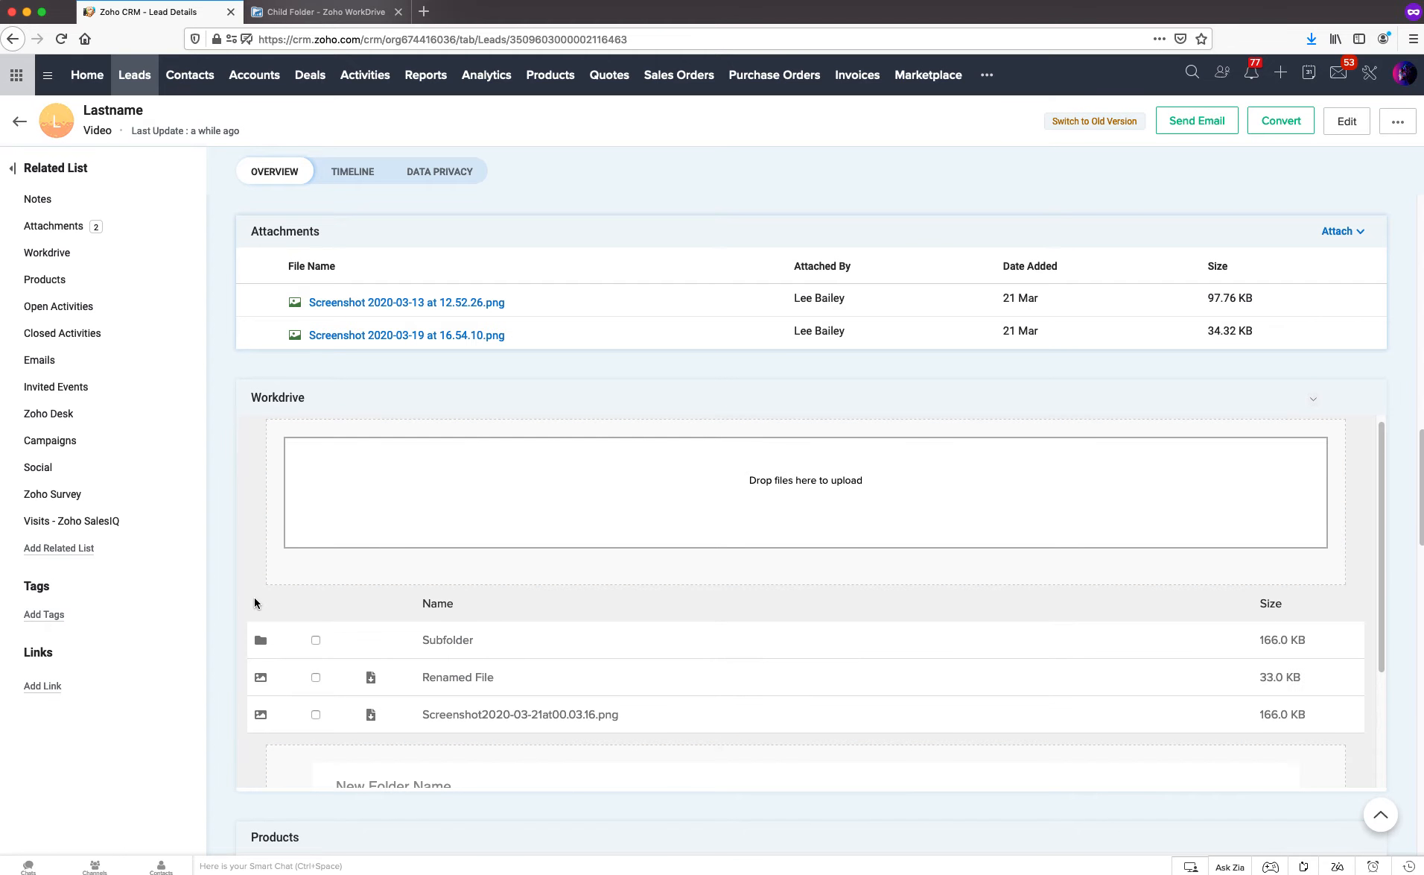
{"action": "scroll", "coordinate": [311, 631], "scroll_direction": "down", "scroll_amount": 3}
{"action": "left_click", "coordinate": [375, 656]}
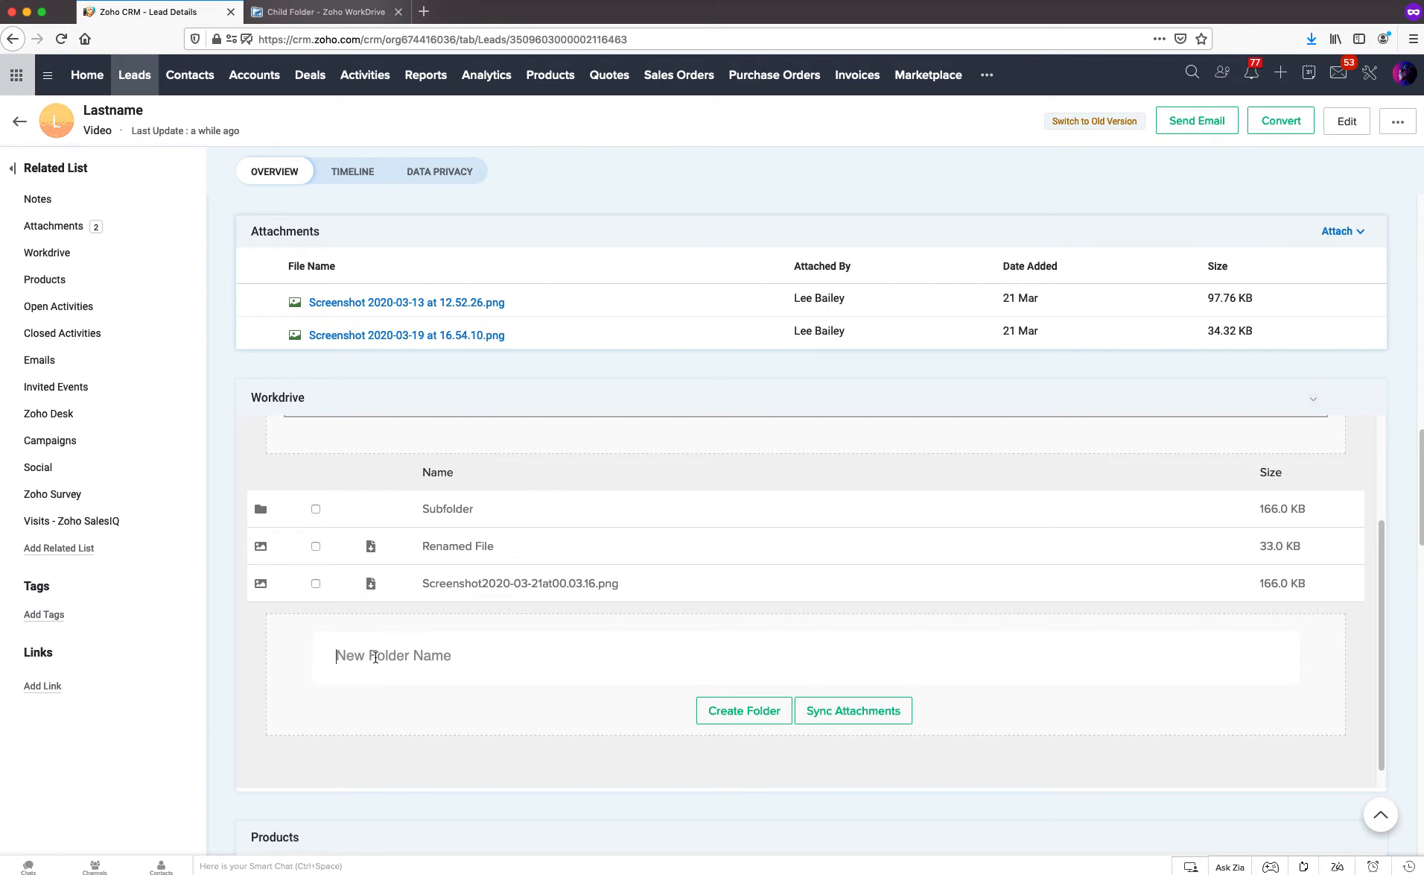
{"action": "type", "text": "D"}
{"action": "type", "text": "emo Attachments"}
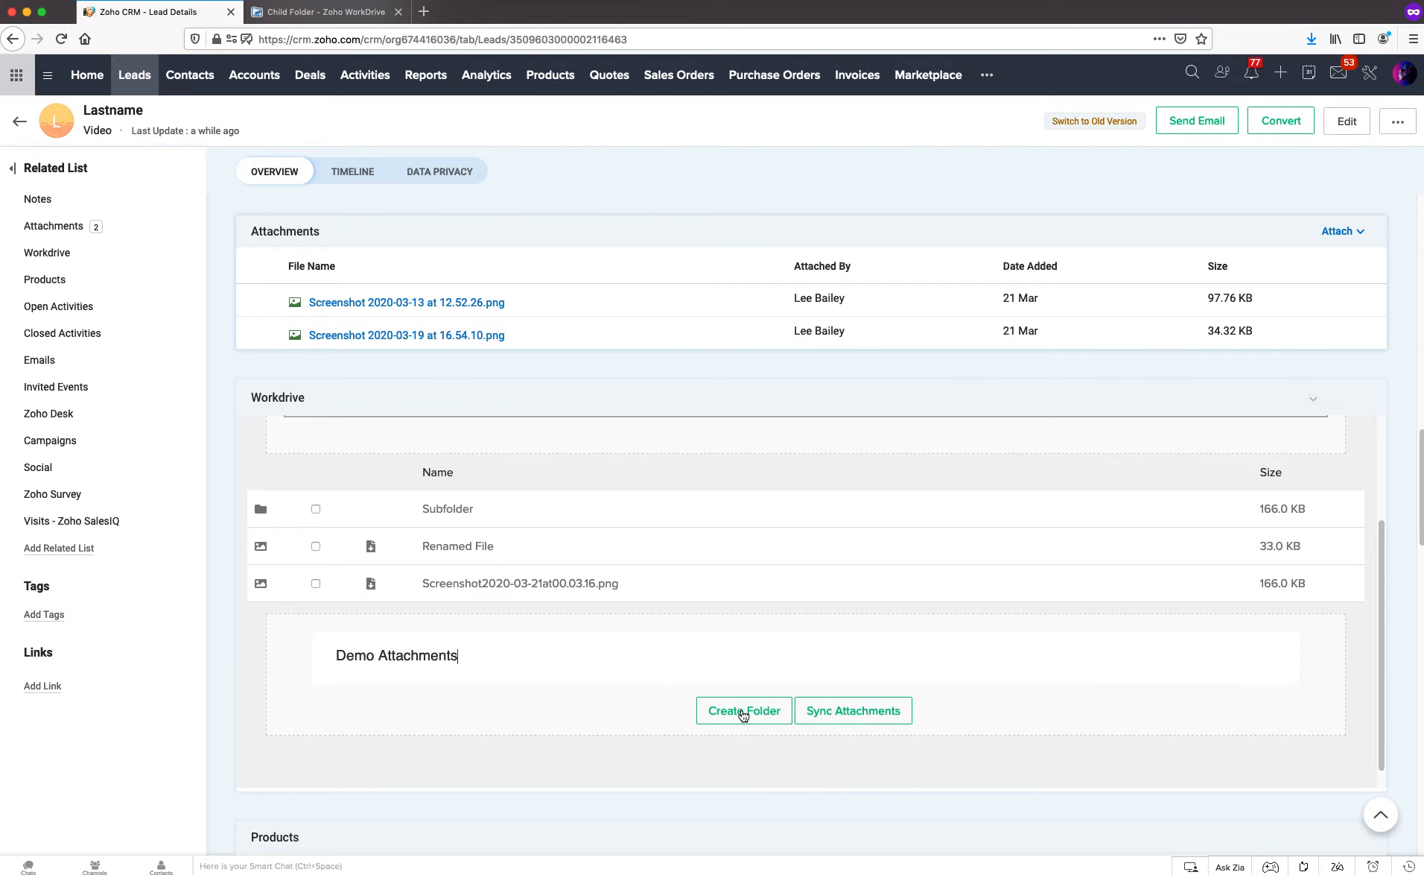
{"action": "left_click", "coordinate": [743, 713]}
{"action": "left_click", "coordinate": [870, 383]}
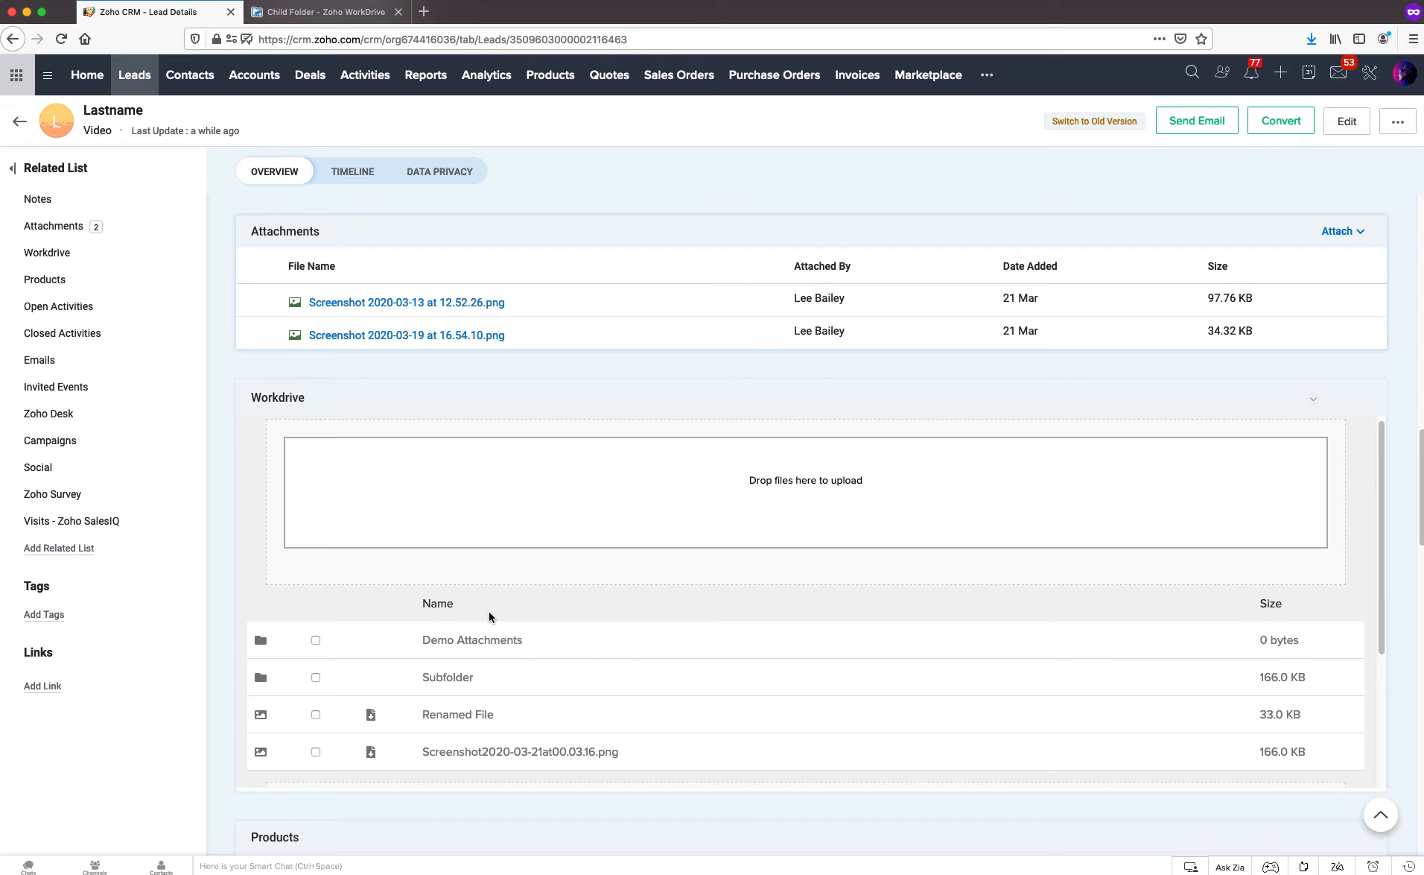
Open the Demo Attachments folder and sync the lead's attachments into it.
{"action": "left_click", "coordinate": [489, 639]}
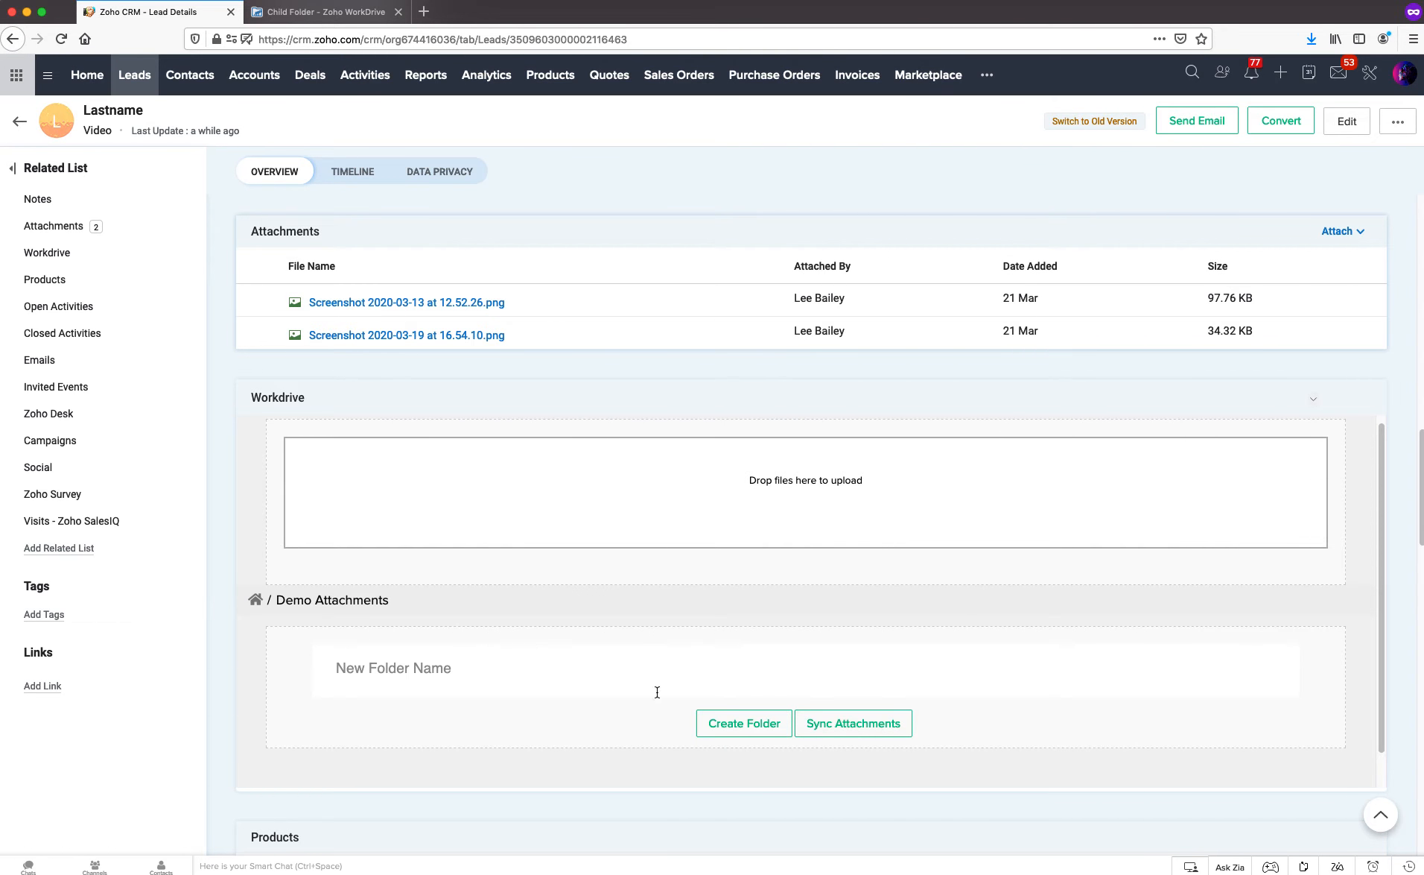
{"action": "left_click", "coordinate": [842, 726]}
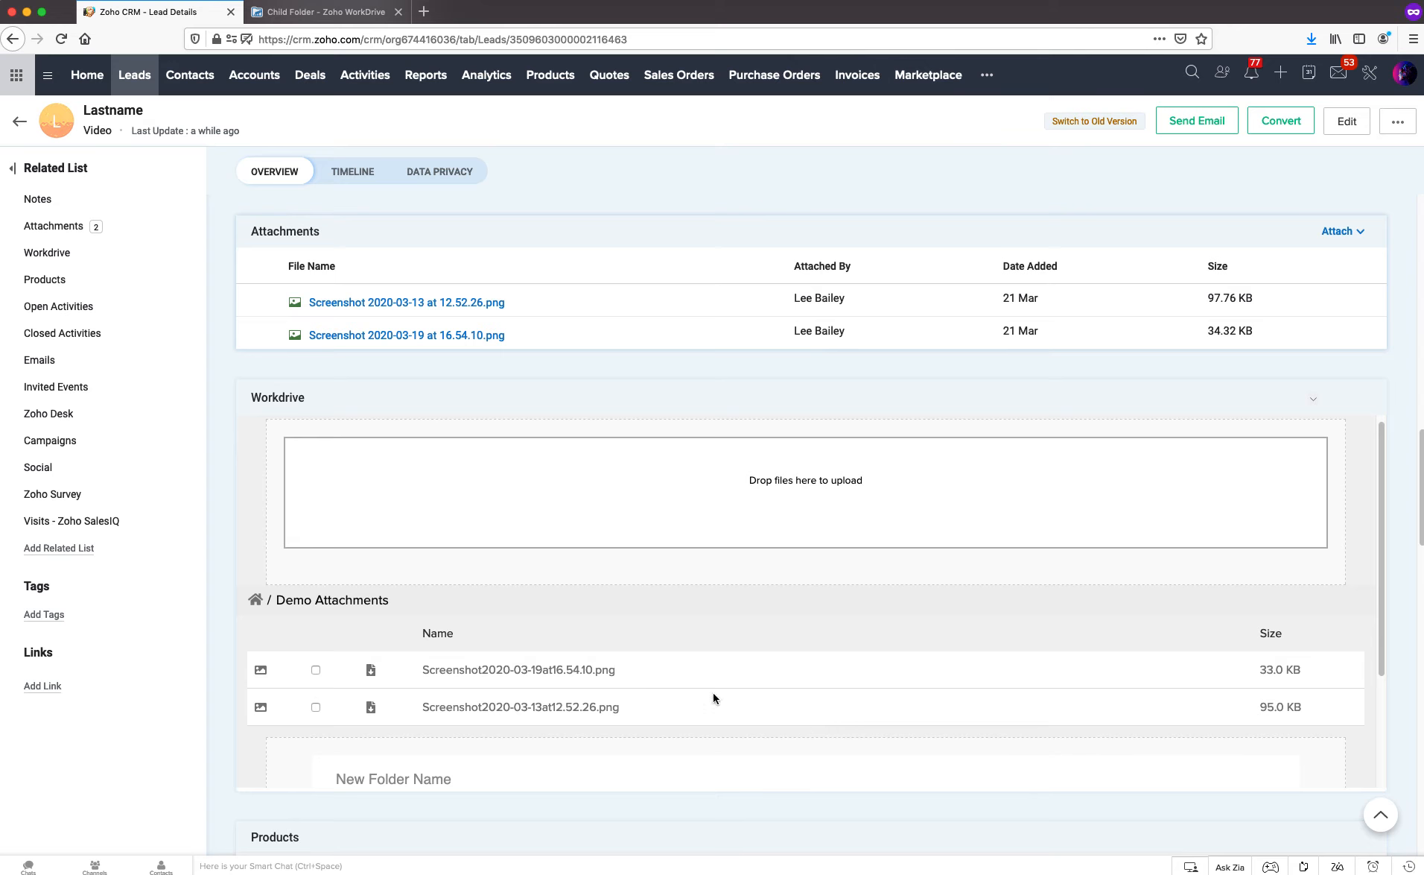
{"action": "scroll", "coordinate": [572, 672], "scroll_direction": "down", "scroll_amount": 2}
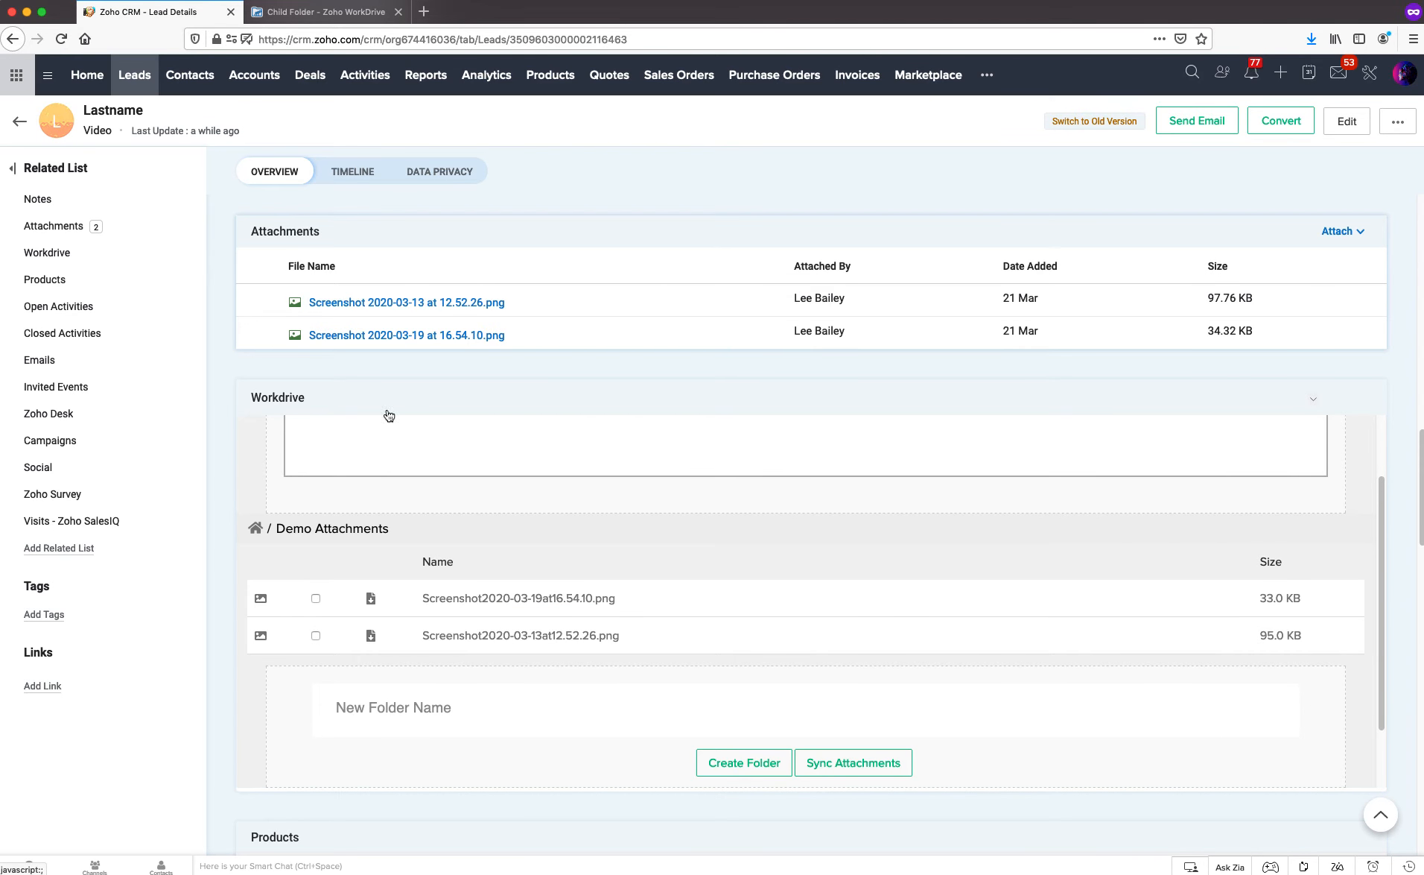
Switch to Zoho WorkDrive, inspect Demo Attachments in the lead's folder, and return to the lead in Zoho CRM.
{"action": "left_click", "coordinate": [309, 16]}
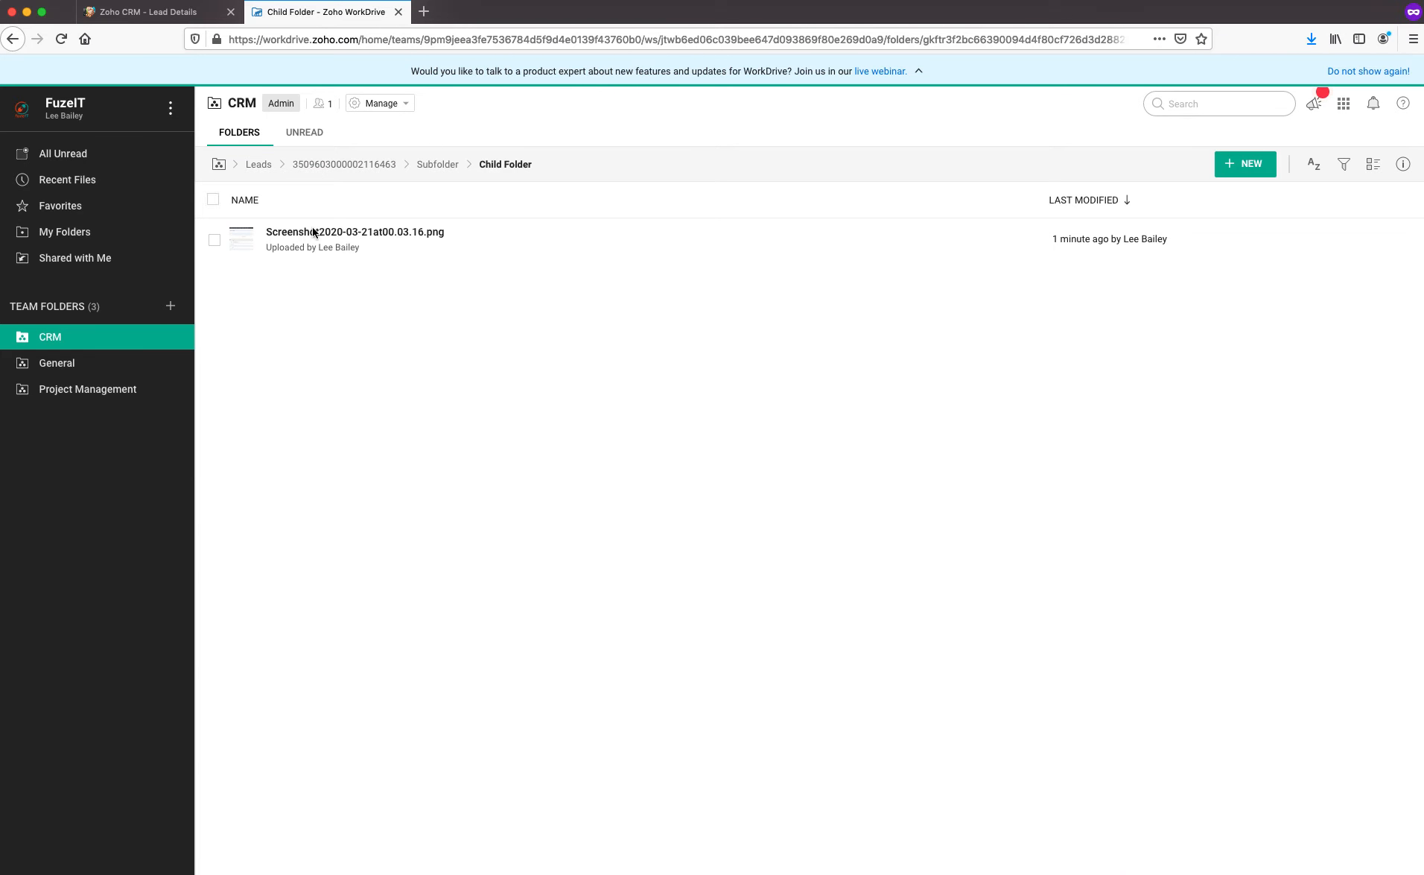
{"action": "left_click", "coordinate": [316, 166]}
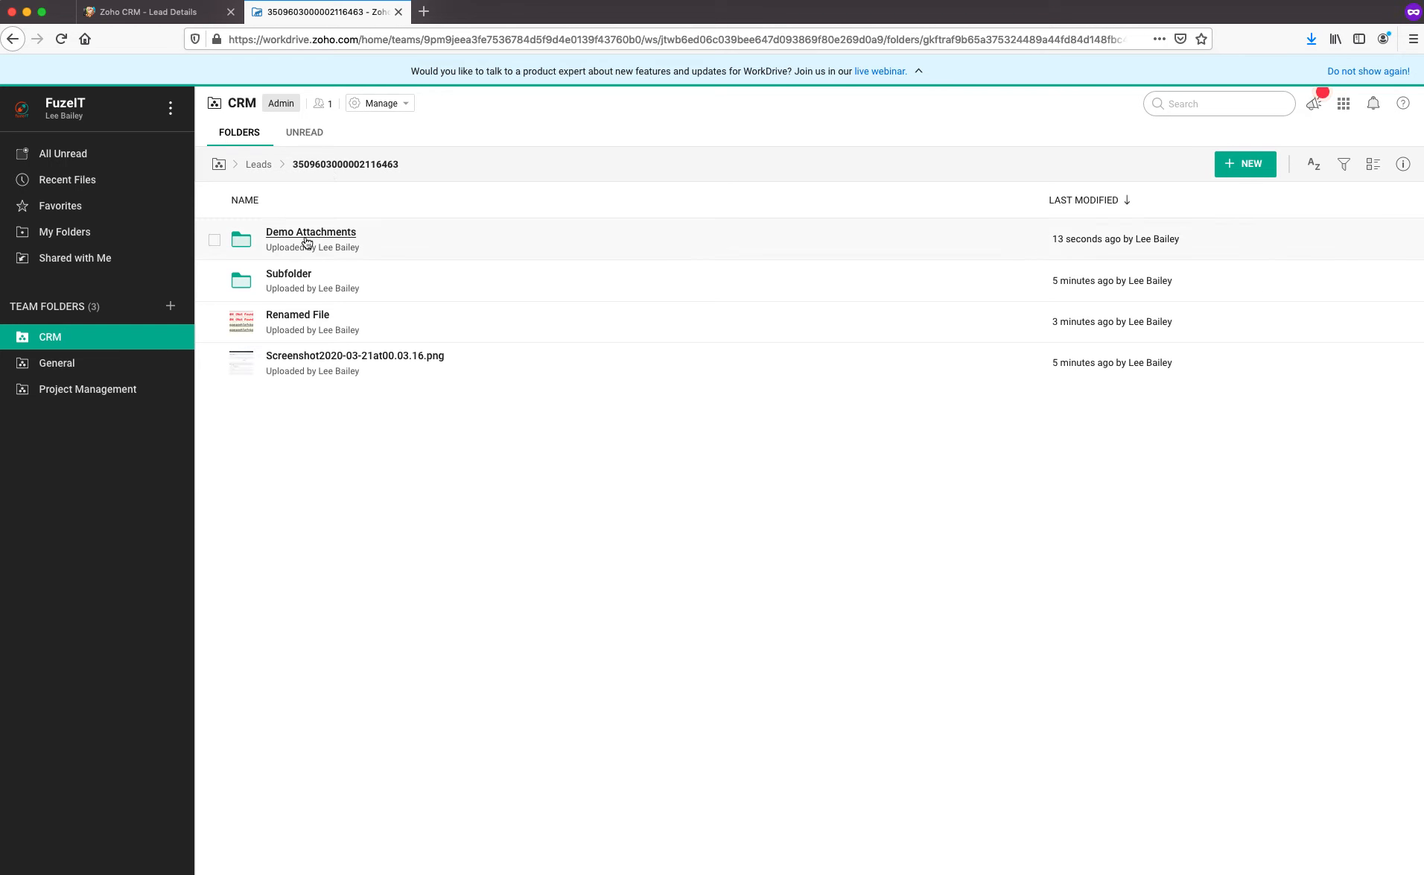
{"action": "left_click", "coordinate": [295, 233]}
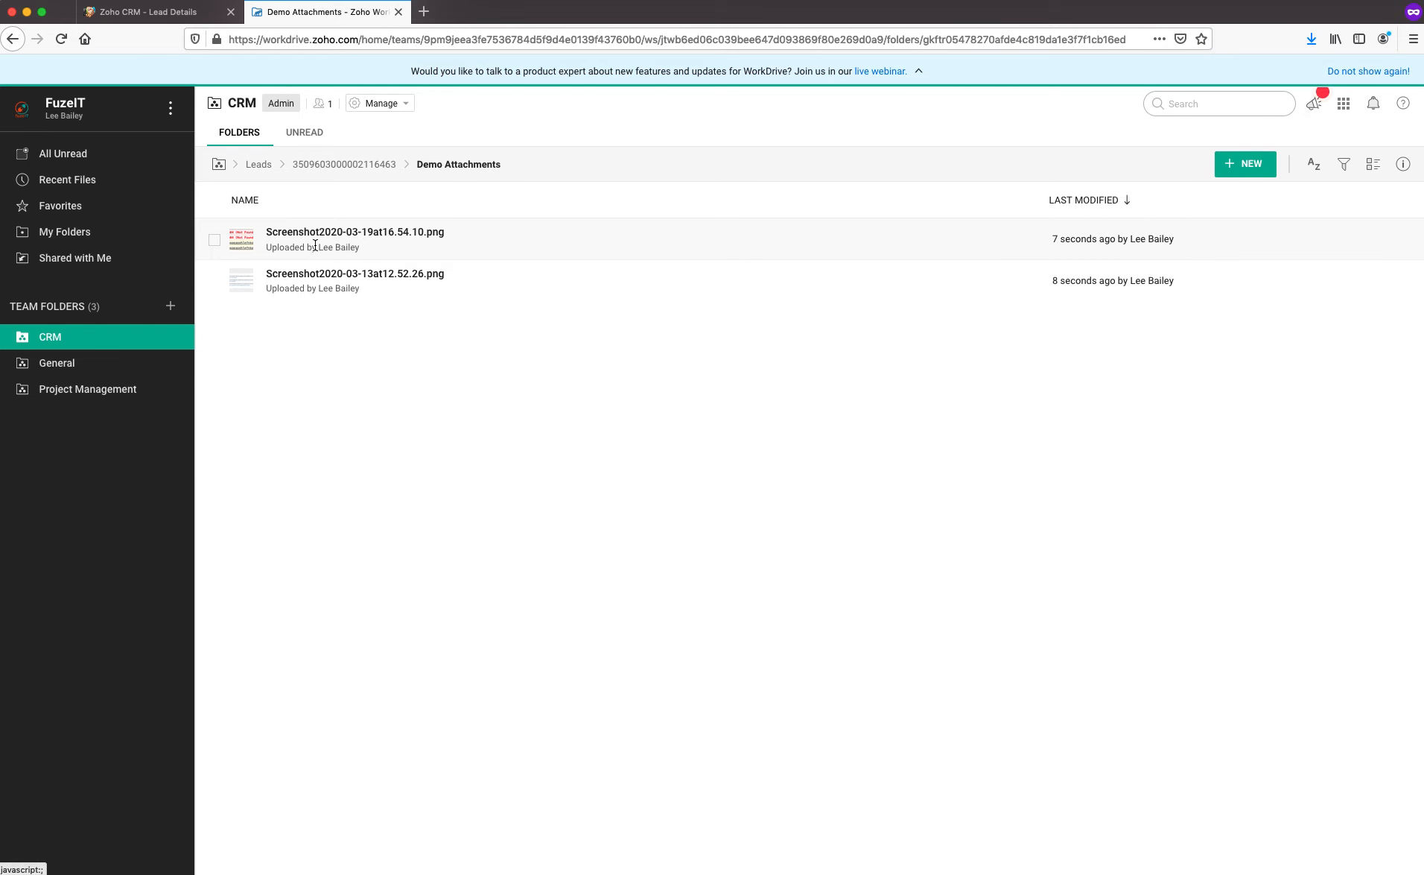
{"action": "left_click", "coordinate": [195, 15]}
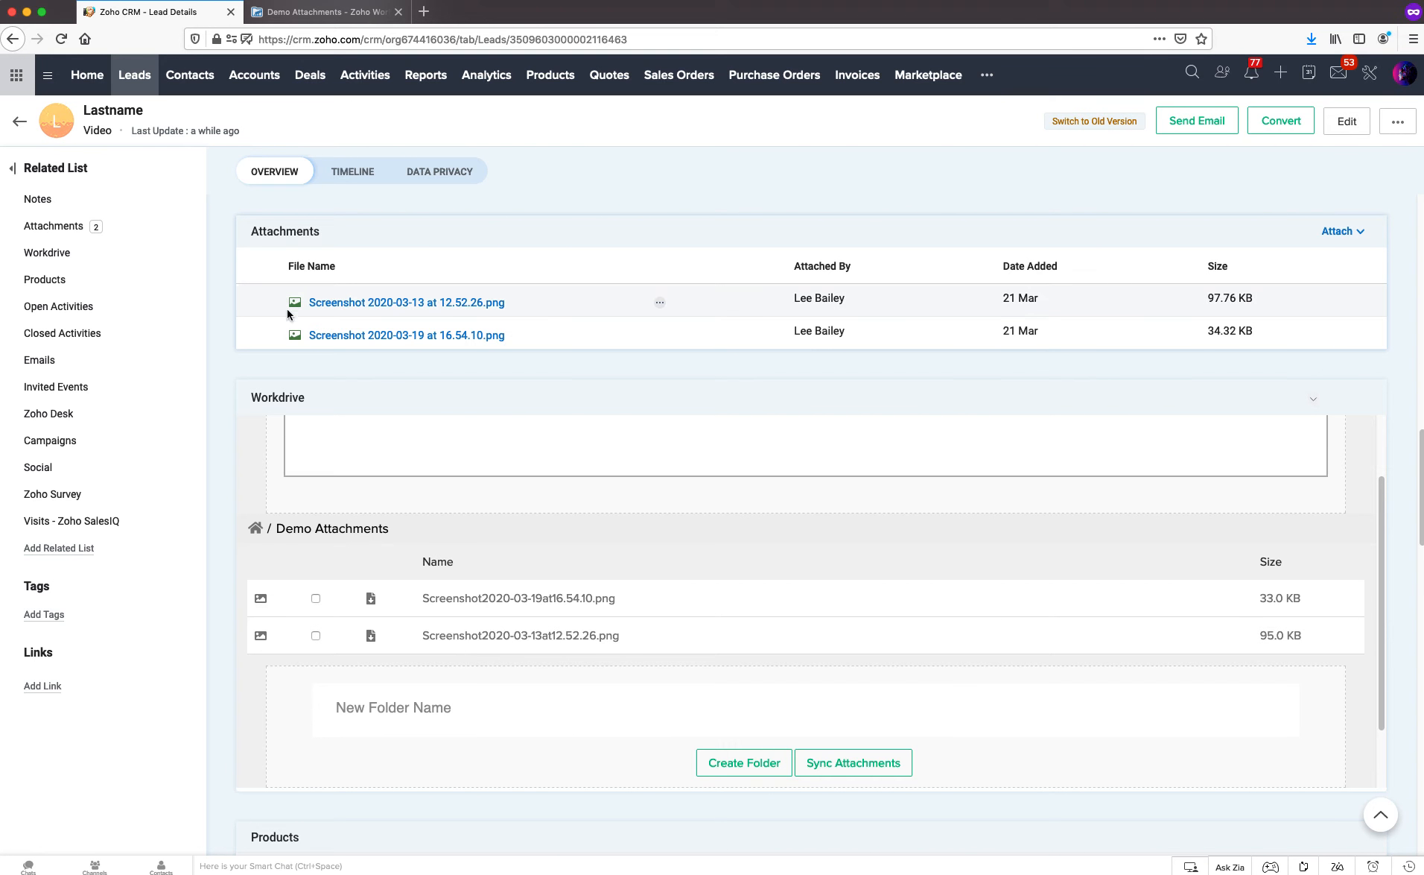
Reopen the lead from the leads list and check its Attachments and the Demo Attachments folder in its Workdrive section.
{"action": "left_click", "coordinate": [52, 119]}
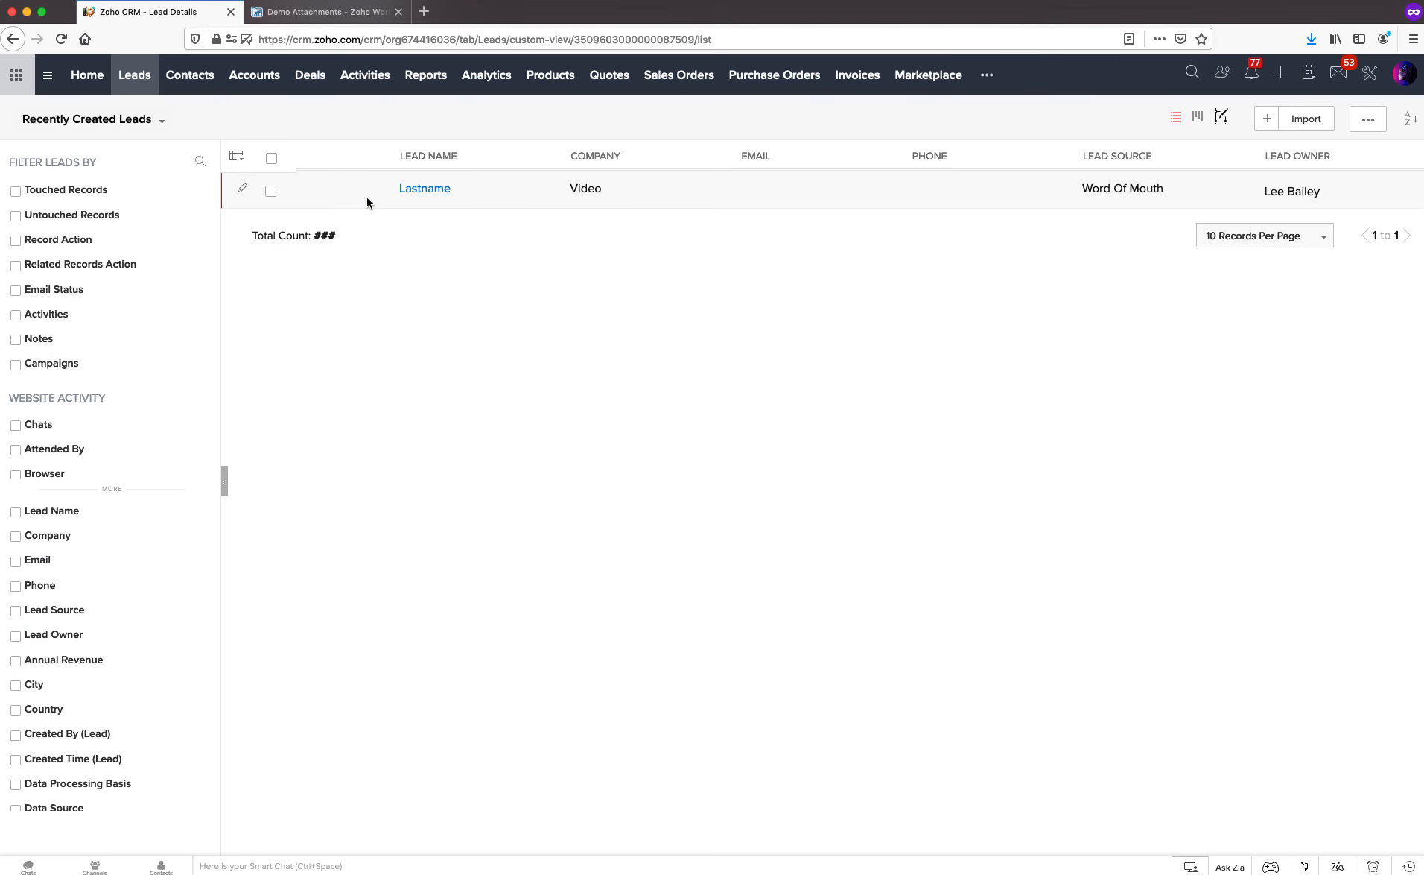
{"action": "left_click", "coordinate": [411, 190]}
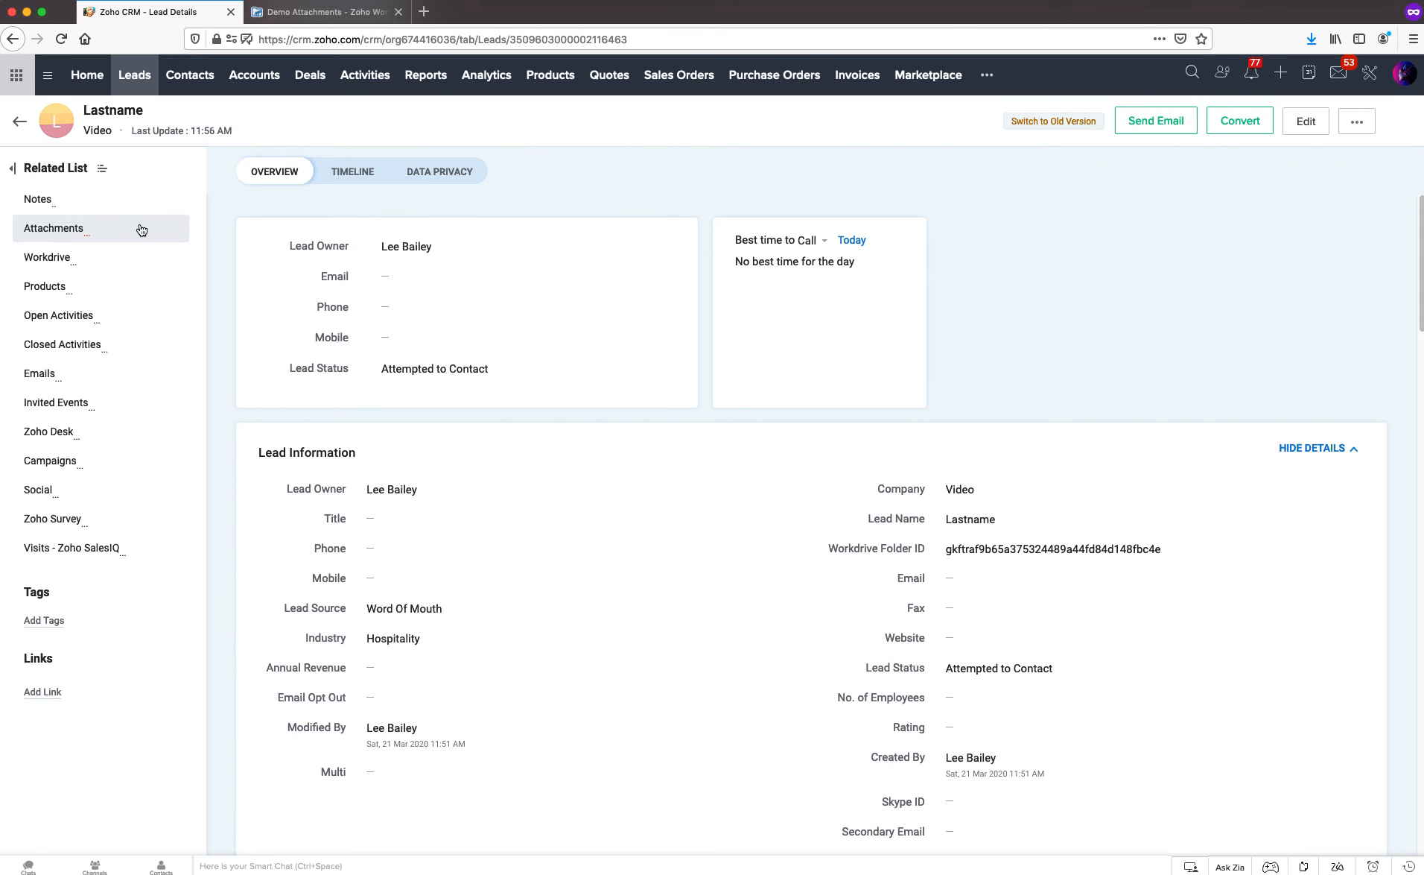
{"action": "left_click", "coordinate": [66, 228]}
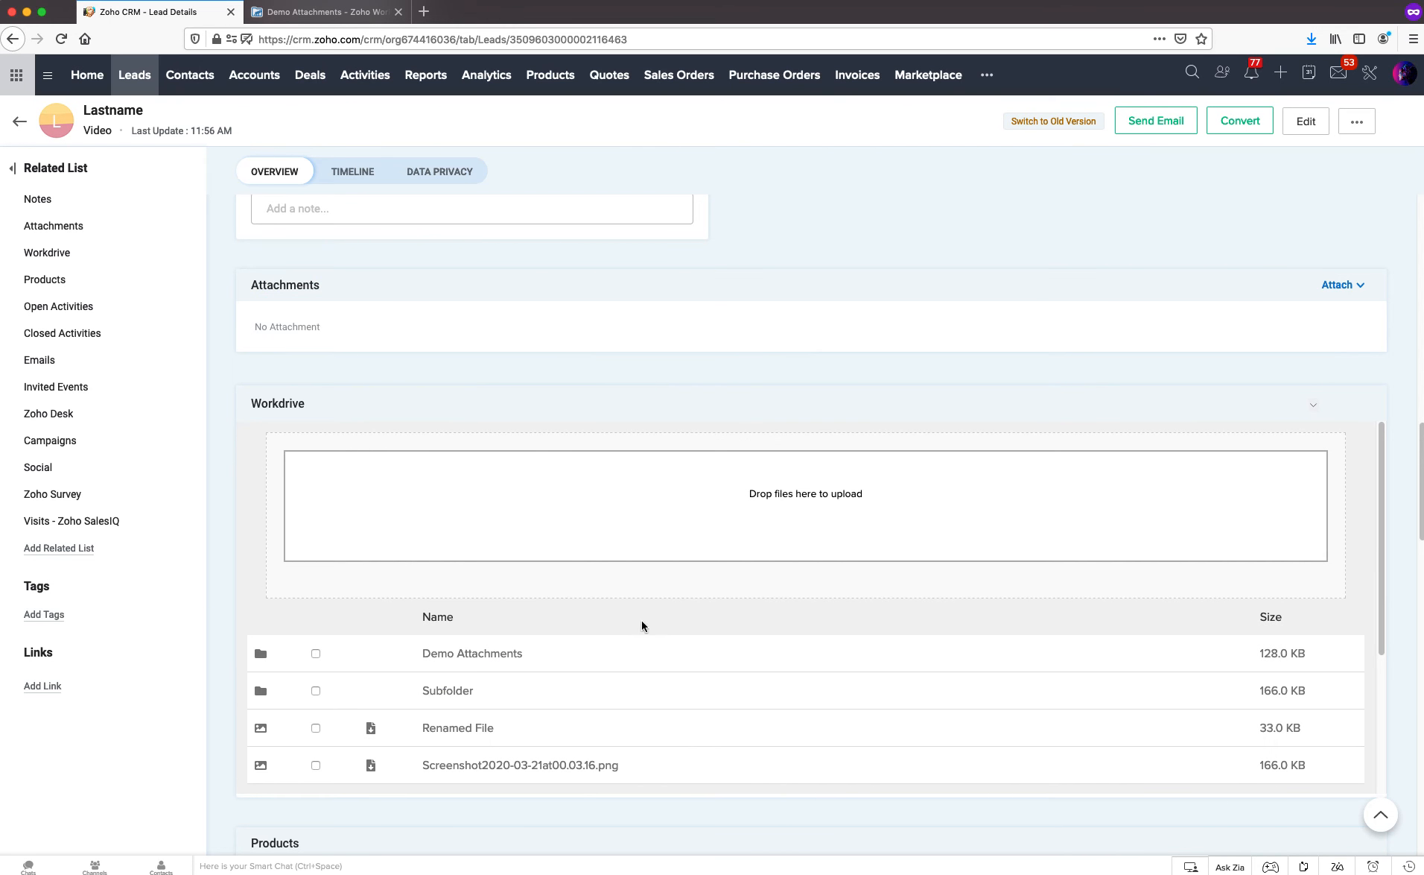
{"action": "left_click", "coordinate": [459, 653]}
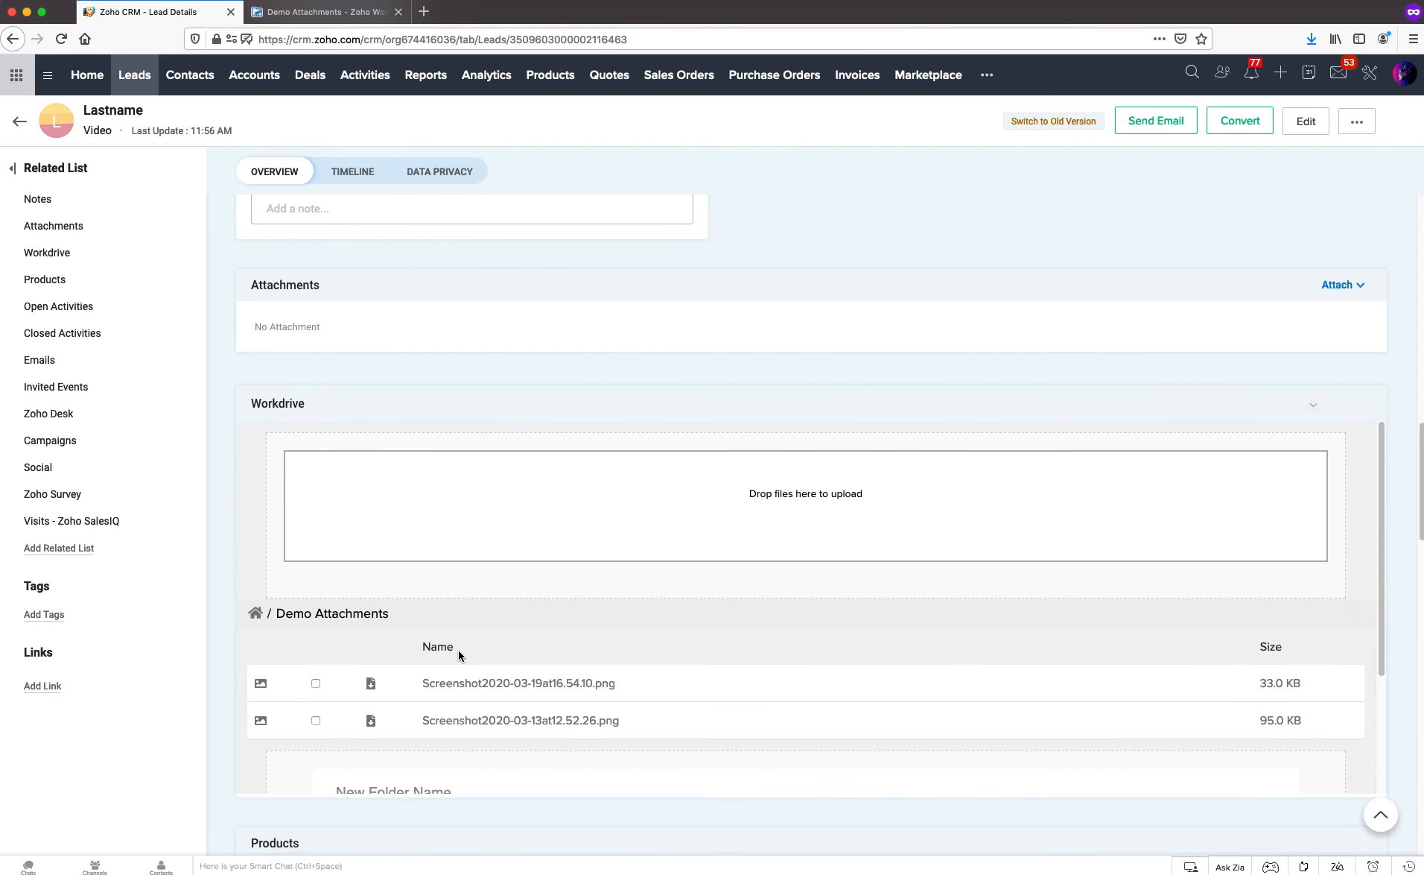
Compare Demo Attachments in Zoho WorkDrive with the same folder in the lead's Workdrive section in Zoho CRM.
{"action": "left_click", "coordinate": [333, 13]}
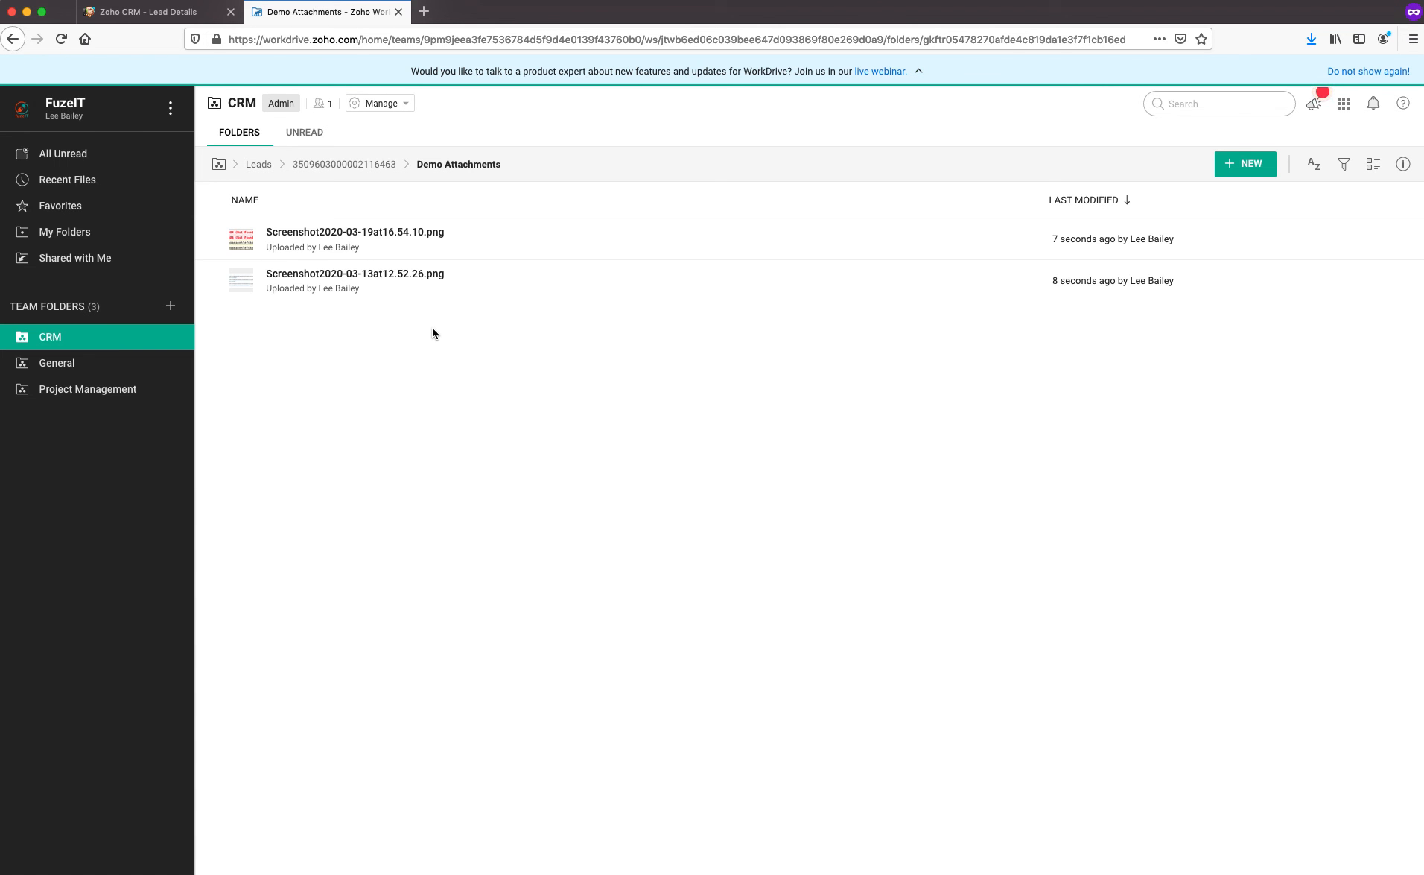
{"action": "left_click", "coordinate": [146, 12]}
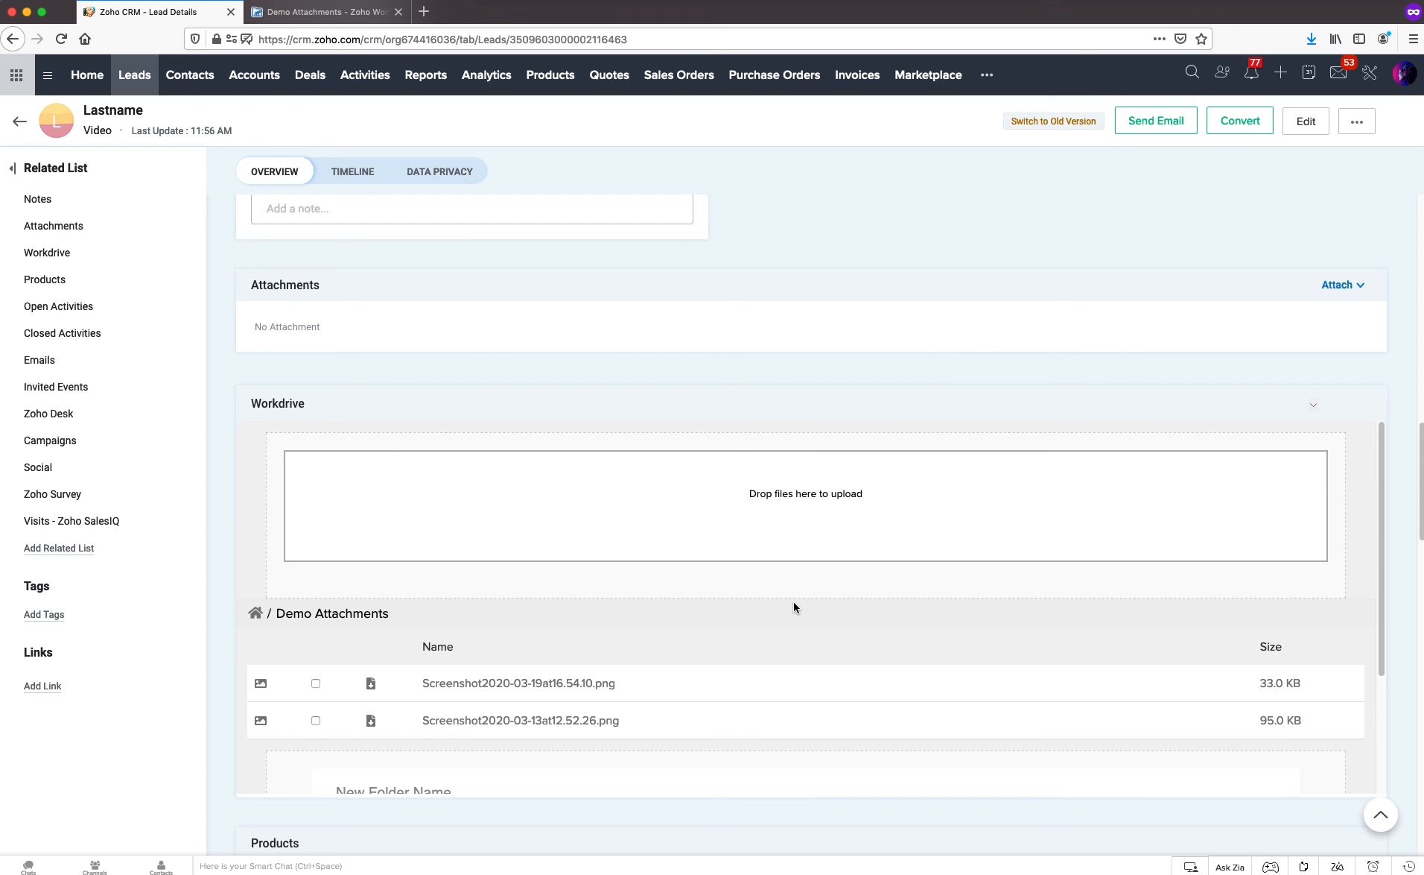
{"action": "scroll", "coordinate": [795, 603], "scroll_direction": "down", "scroll_amount": 2}
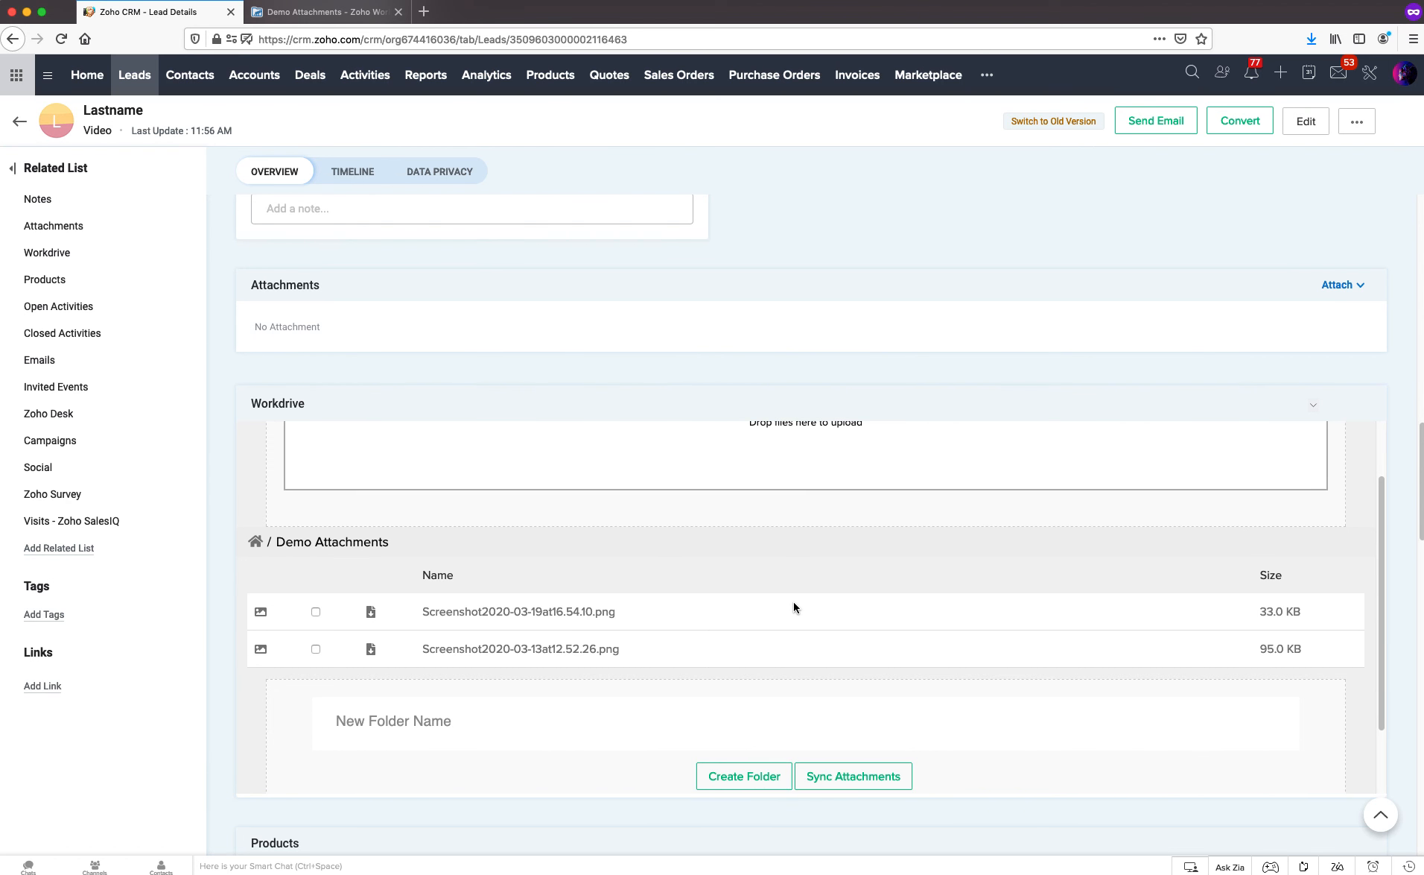
{"action": "scroll", "coordinate": [794, 603], "scroll_direction": "up", "scroll_amount": 1}
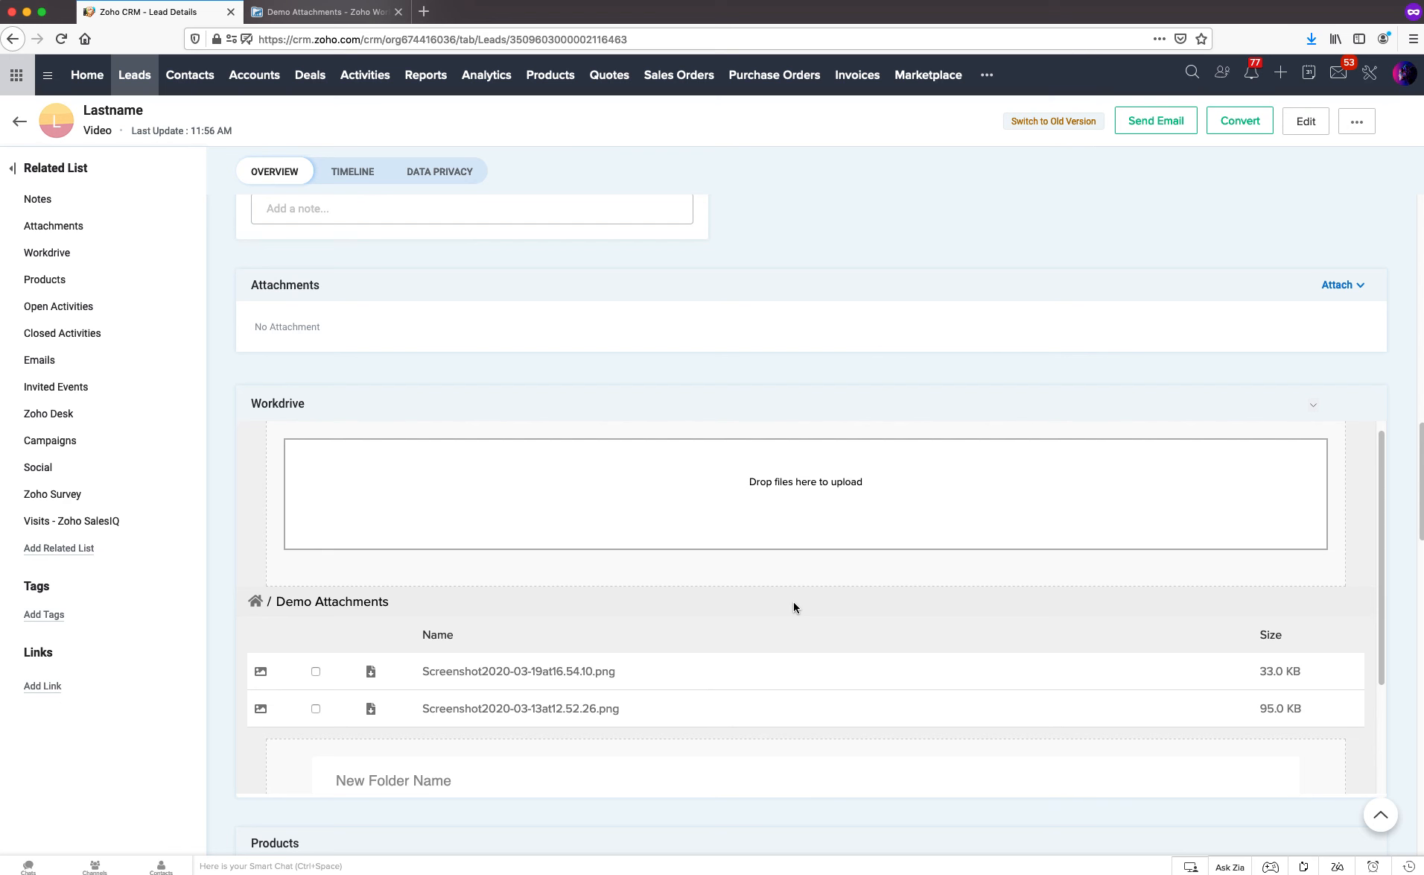
{"action": "scroll", "coordinate": [793, 601], "scroll_direction": "up", "scroll_amount": 1}
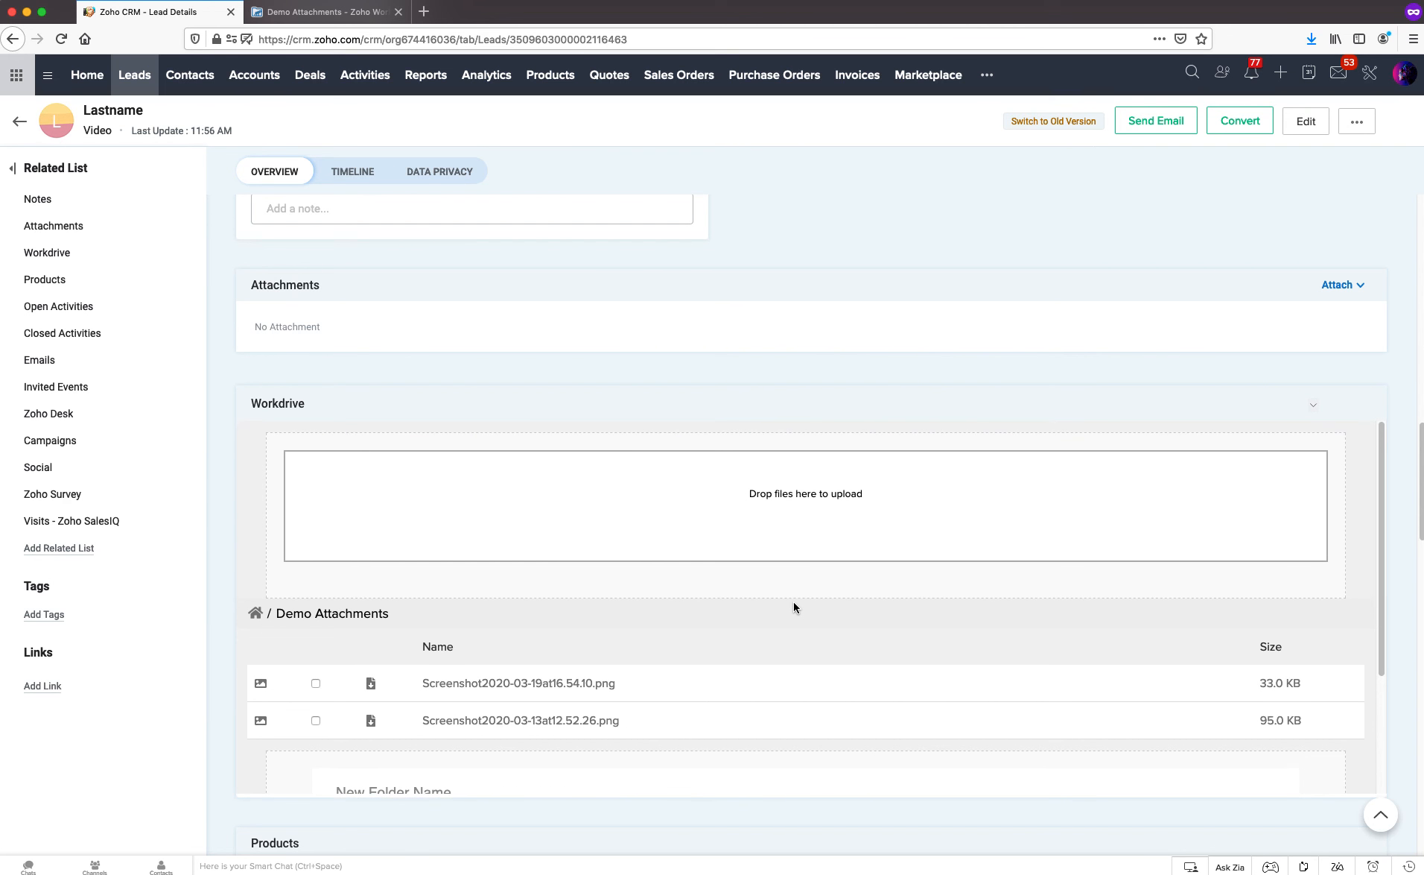